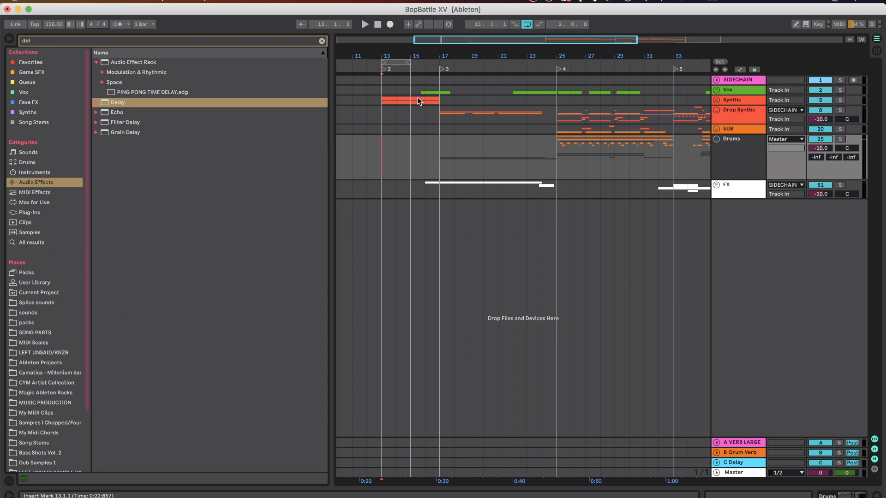
# - Unfold the Synths group to show its individual audio tracks around bars 13 to 17
pyautogui.scroll(-1, 444, 116)
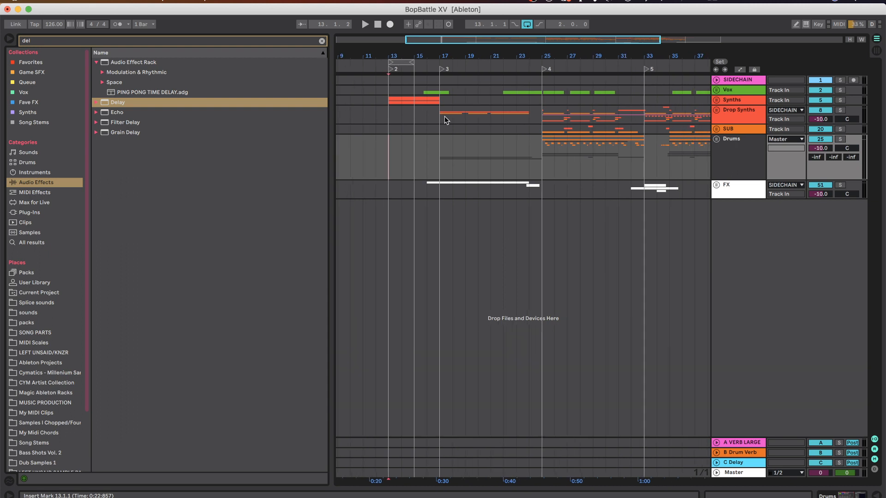
pyautogui.scroll(-2, 444, 116)
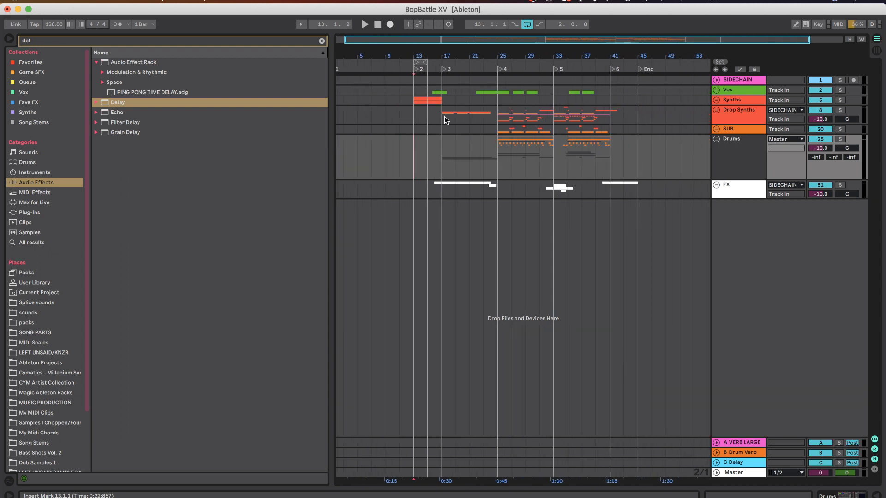
pyautogui.click(411, 104)
pyautogui.scroll(2, 411, 101)
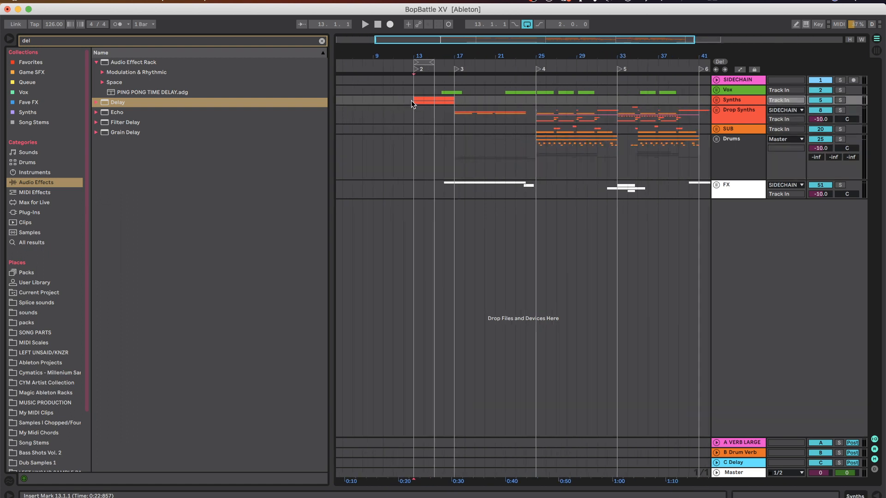
pyautogui.hscroll(2, 453, 87)
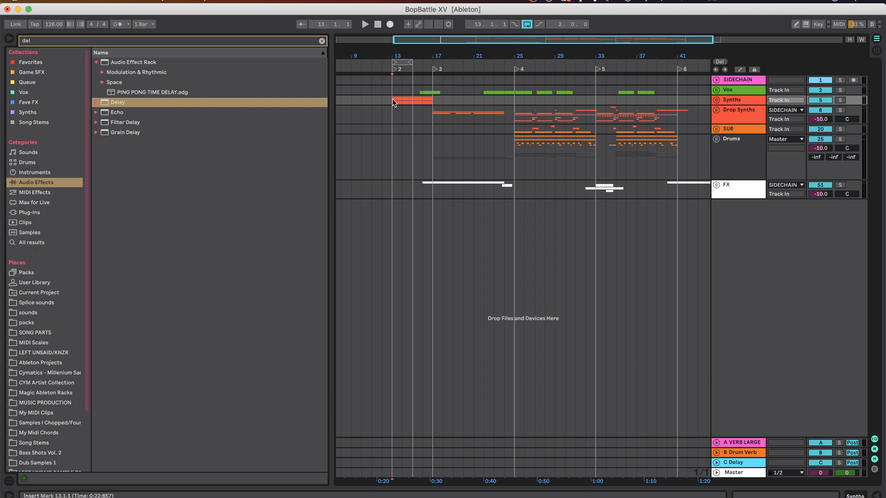
pyautogui.scroll(2, 393, 99)
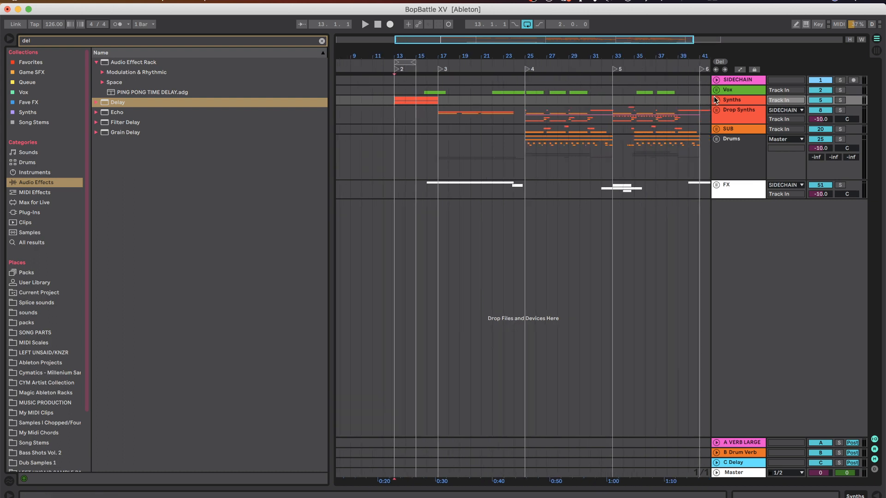
pyautogui.click(714, 98)
pyautogui.scroll(3, 438, 148)
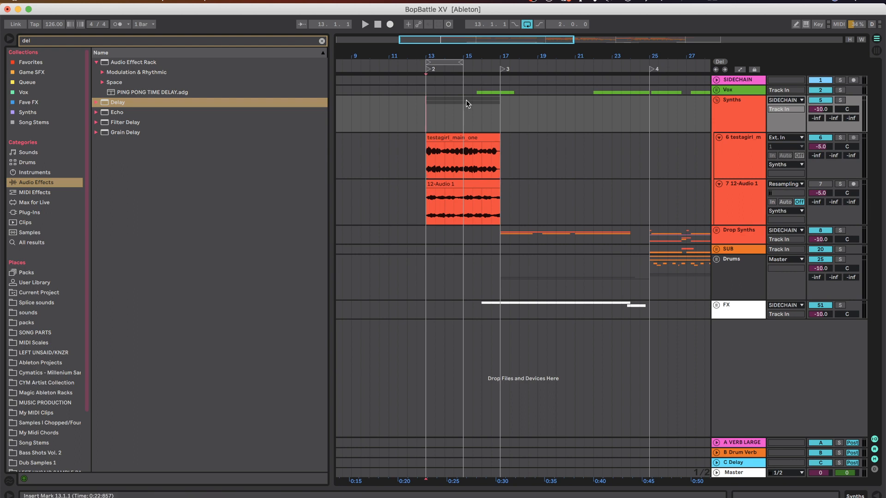
# - Extend the loop to end at bar 17 and play the Synths clips from bar 13
pyautogui.moveTo(464, 63); pyautogui.dragTo(500, 63)
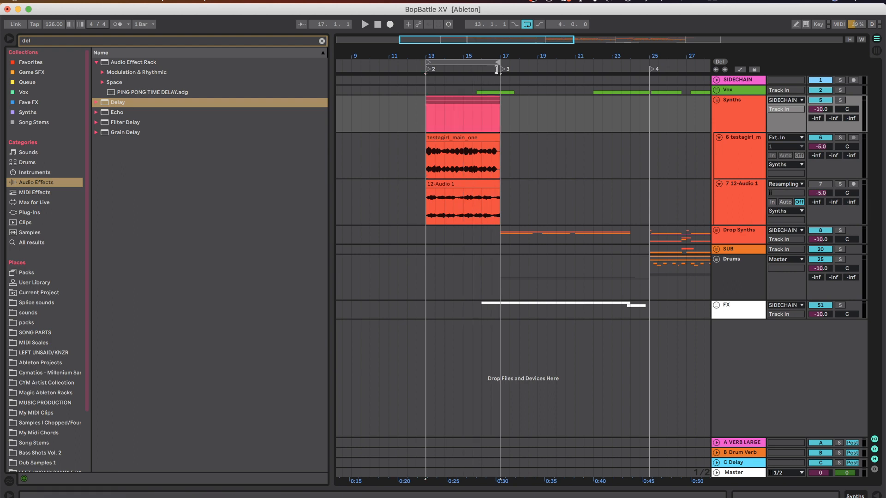
pyautogui.click(422, 161)
pyautogui.press('space')
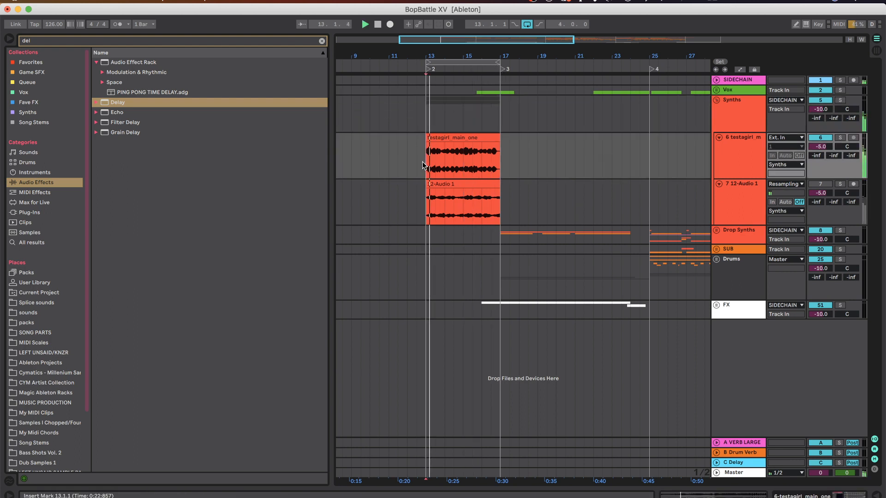
# - Inspect the sample settings and waveform of the testagirl_main_one clip in the Synths group, then close the clip view
pyautogui.doubleClick(477, 141)
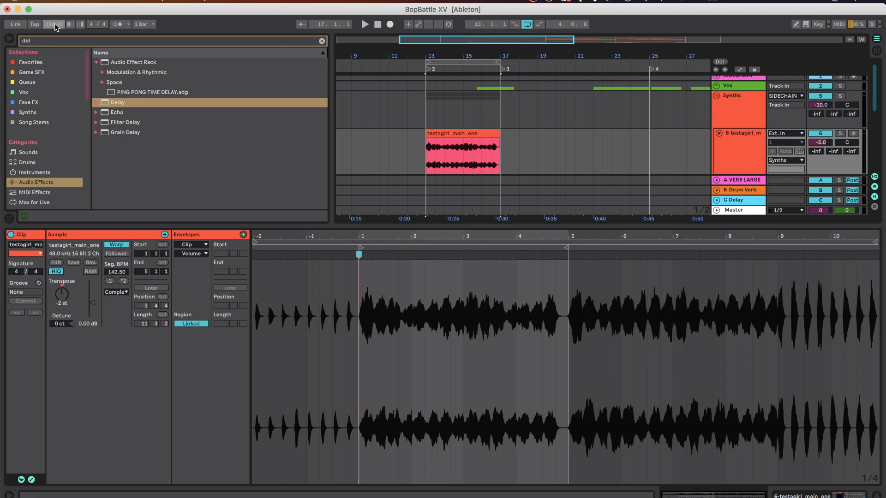
pyautogui.click(876, 495)
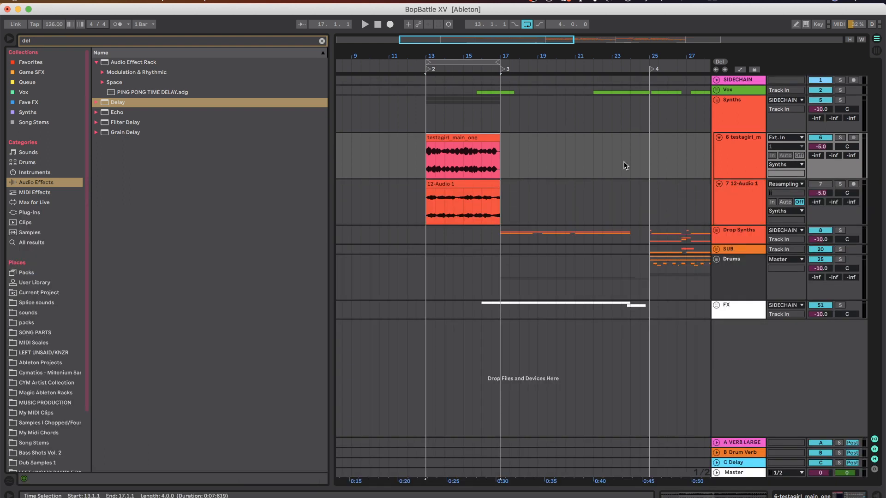
pyautogui.click(451, 138)
pyautogui.press('+')
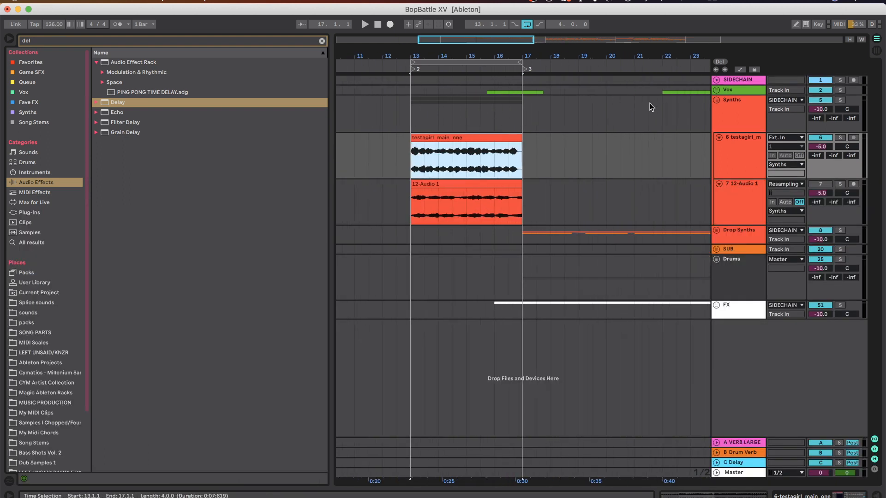
pyautogui.click(490, 158)
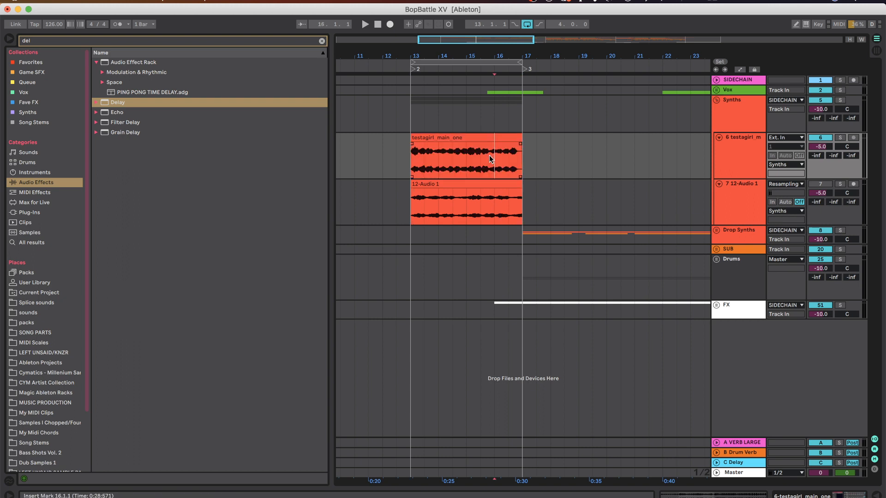
# - Extend the loop to 32 bars, running from bar 13 to the end marker at bar 45
pyautogui.doubleClick(488, 58)
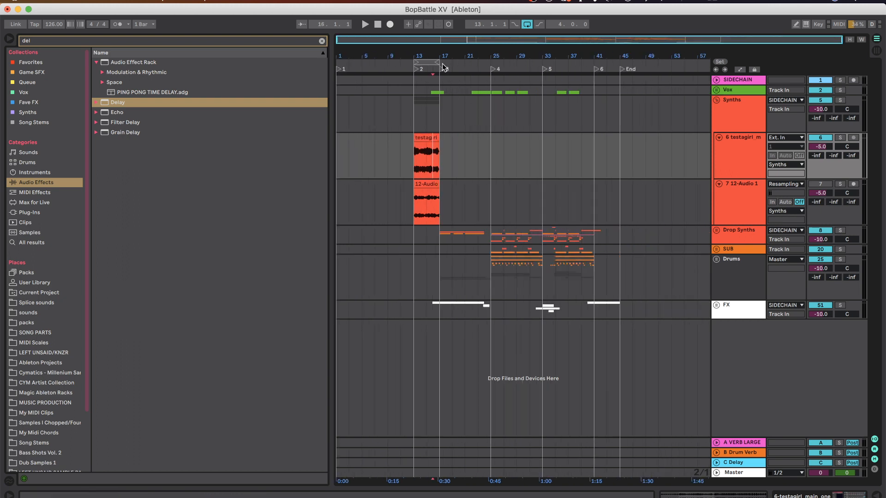
pyautogui.moveTo(436, 60); pyautogui.dragTo(621, 90)
pyautogui.press('+')
pyautogui.press('+')
pyautogui.scroll(2, 409, 162)
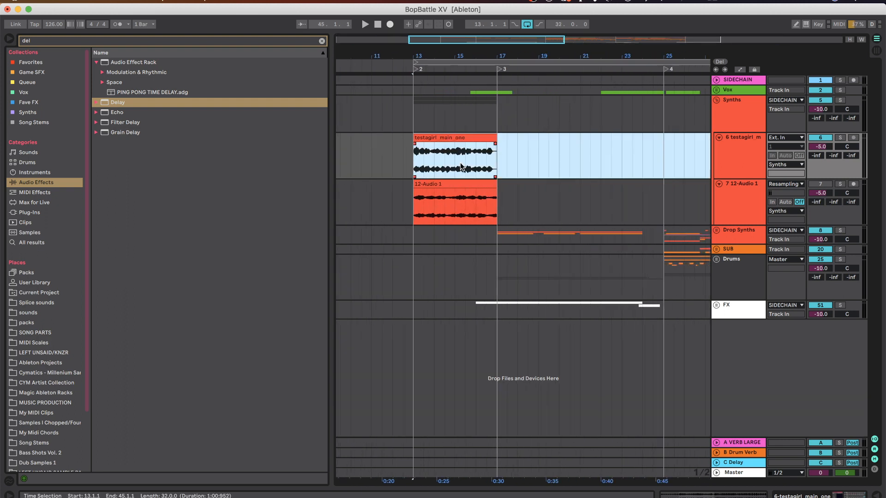
# - Unfold the Vox group and set the playback start at 15.4.1, where the first osr_reworked vocal clip begins
pyautogui.click(716, 90)
pyautogui.scroll(4, 532, 159)
pyautogui.scroll(3, 425, 194)
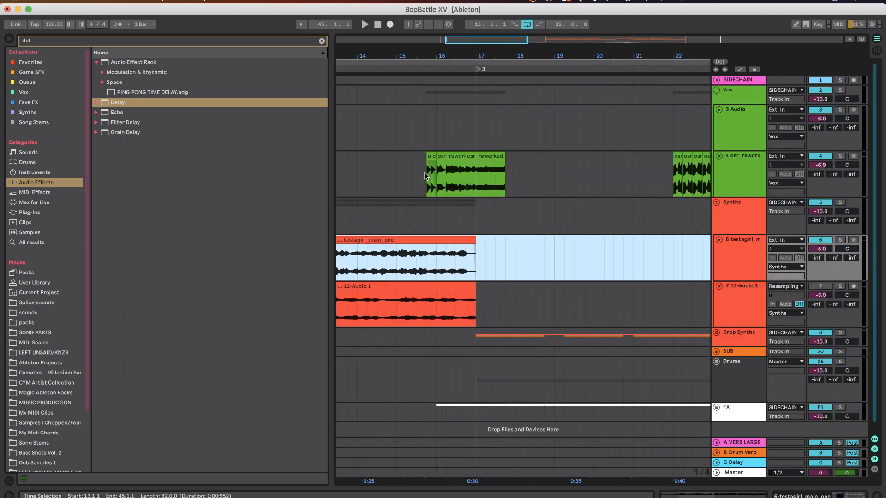
pyautogui.click(425, 174)
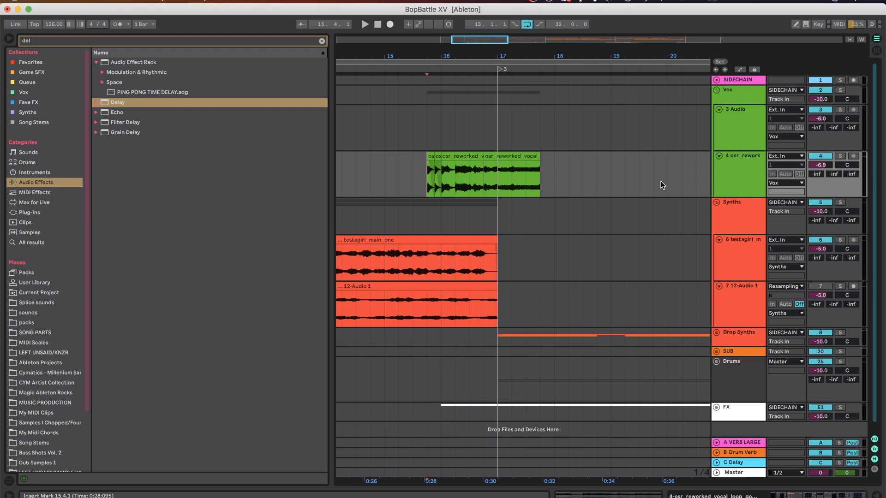
pyautogui.scroll(-3, 430, 179)
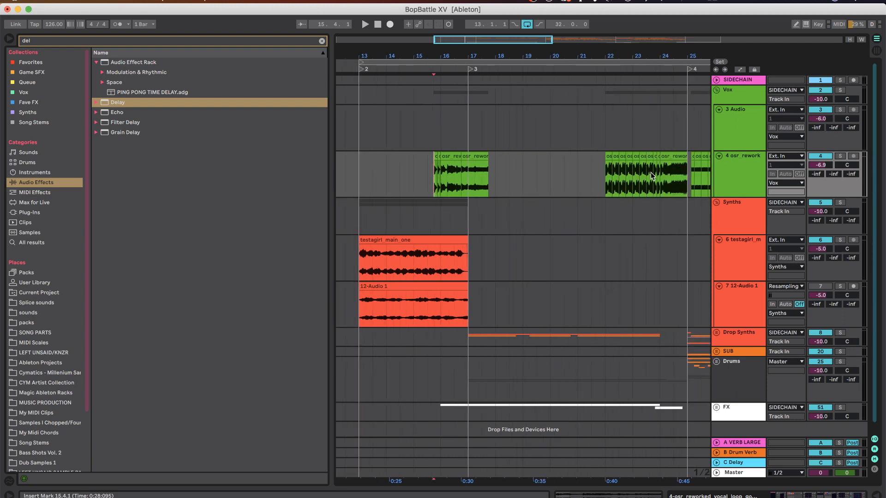
# - Solo track 4 in the Vox group and listen to its first vocal chop phrase
pyautogui.click(841, 157)
pyautogui.press('space')
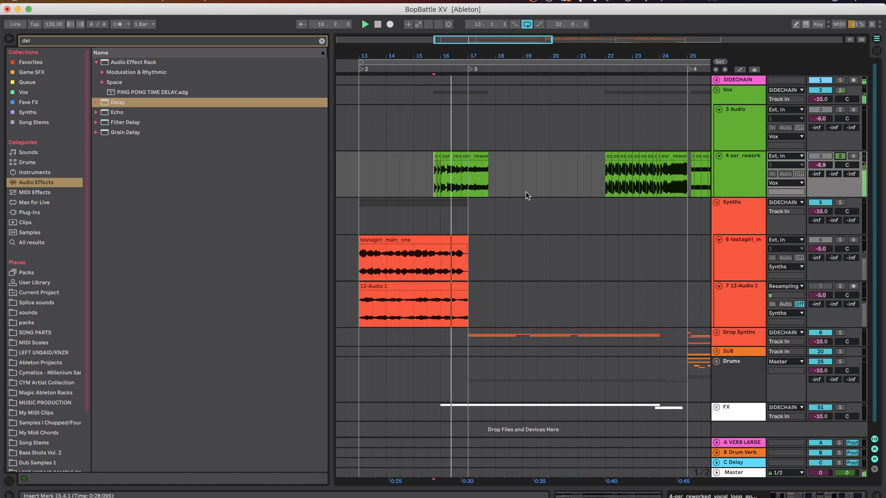
pyautogui.scroll(3, 467, 192)
pyautogui.scroll(-3, 467, 192)
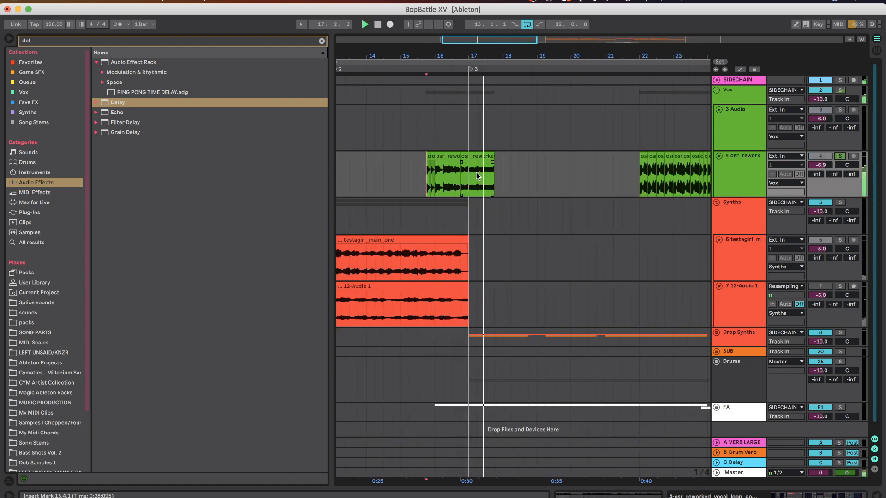
pyautogui.scroll(-2, 477, 173)
pyautogui.scroll(5, 476, 175)
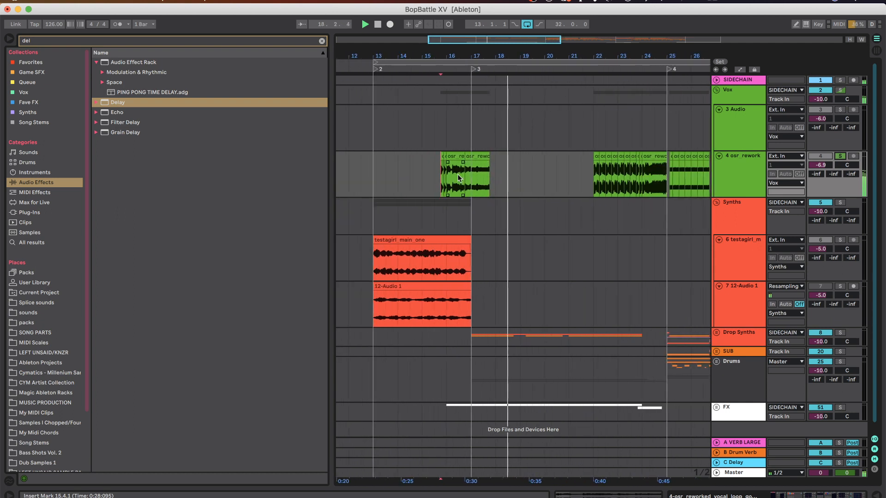
pyautogui.press('space')
# - Select the last clip of the first vocal phrase, starting at 16.4.1, and show the automation lanes
pyautogui.click(435, 166)
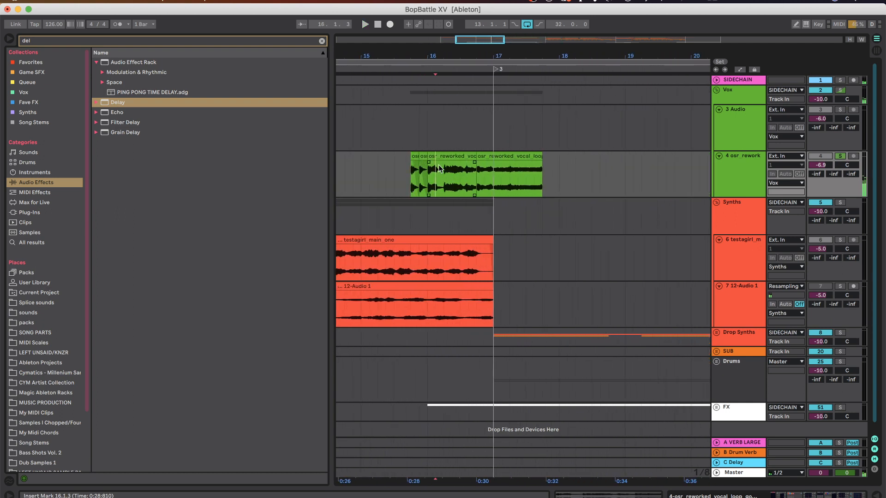
pyautogui.click(447, 158)
pyautogui.click(500, 157)
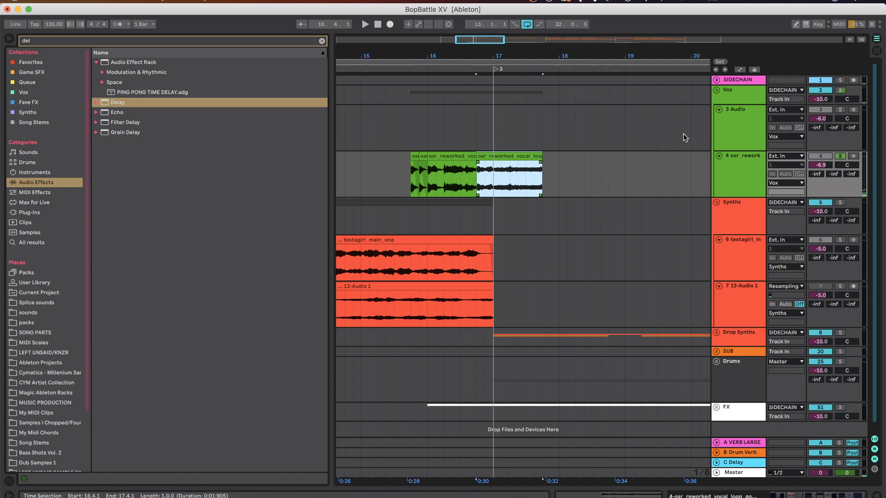
pyautogui.press('a')
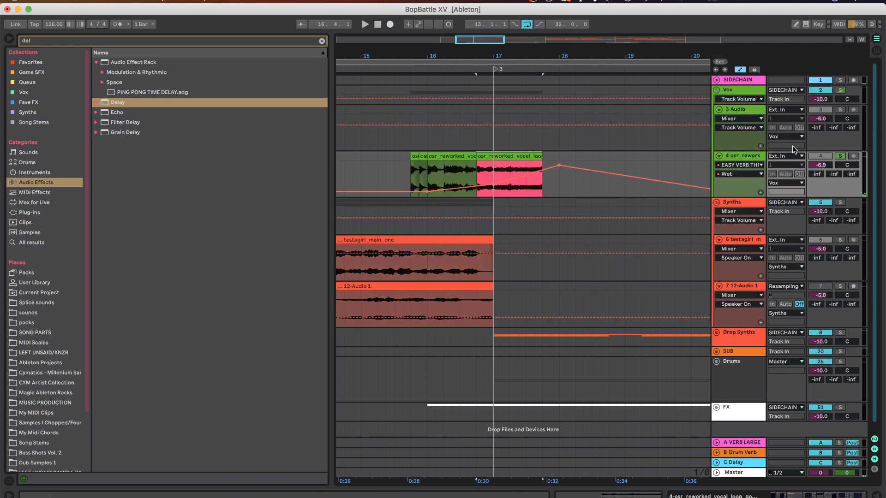
# - Examine the effect chain on vocal track 4, from Decapitator, Zorbus and Vocal Mixing Rack through to EASY VERB THROW
pyautogui.doubleClick(741, 157)
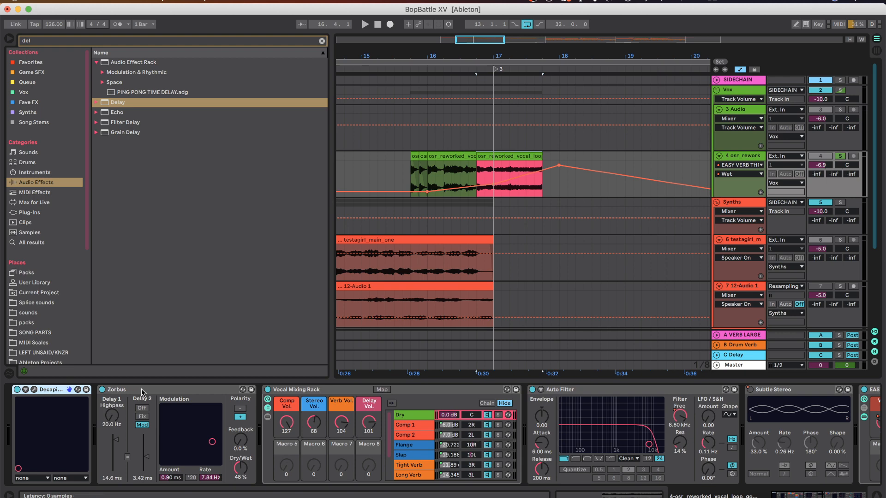
pyautogui.click(174, 390)
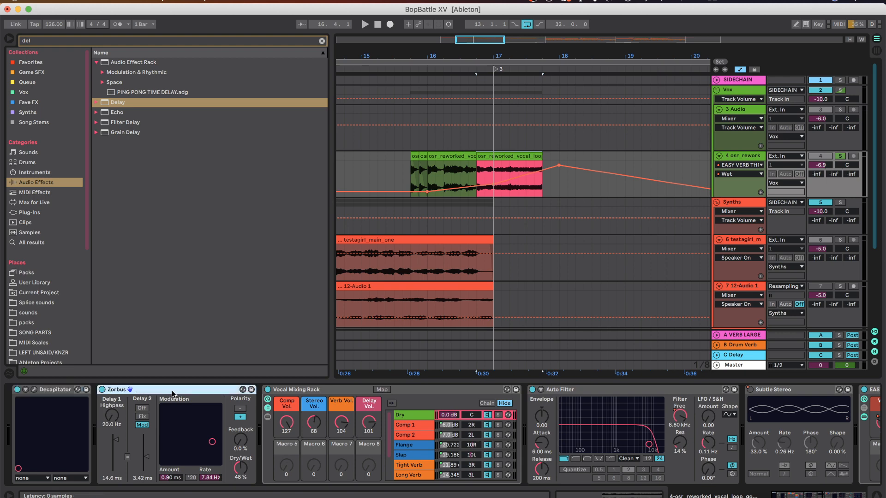
pyautogui.click(323, 390)
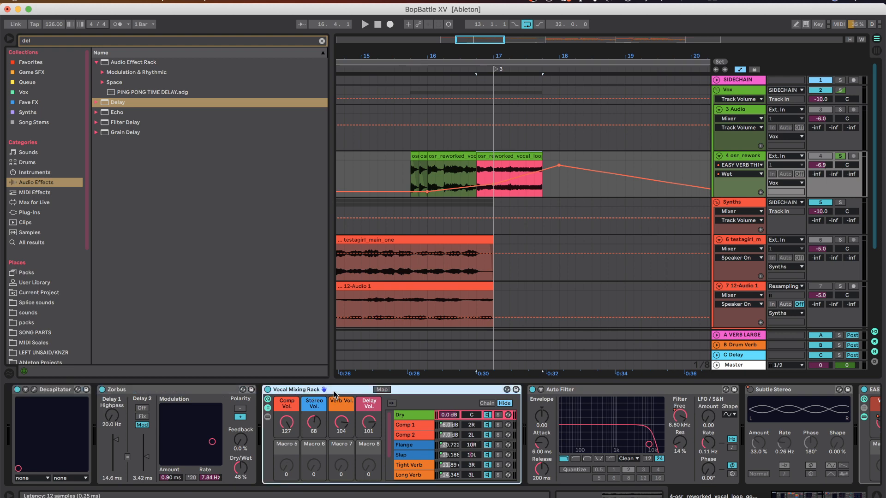
pyautogui.hscroll(5, 508, 386)
pyautogui.hscroll(5, 549, 392)
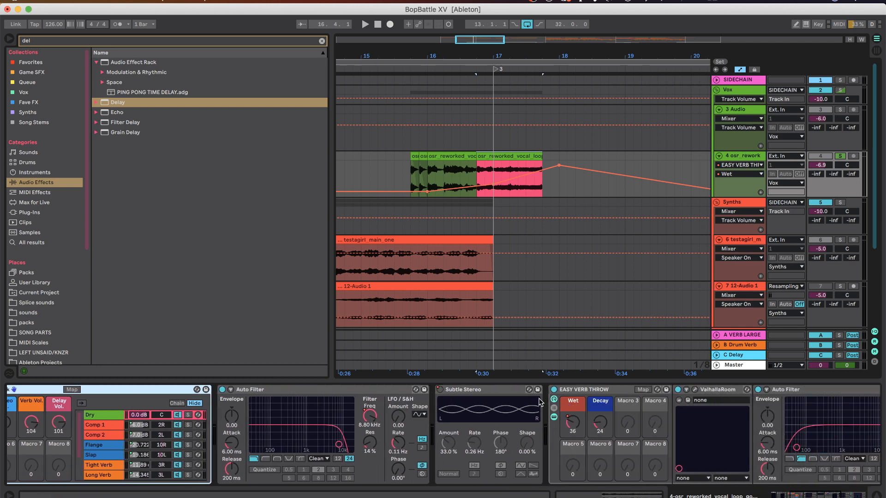
# - Display the Auto Filter Frequency automation on vocal track 4 and review its curve across the vocal phrases
pyautogui.click(379, 411)
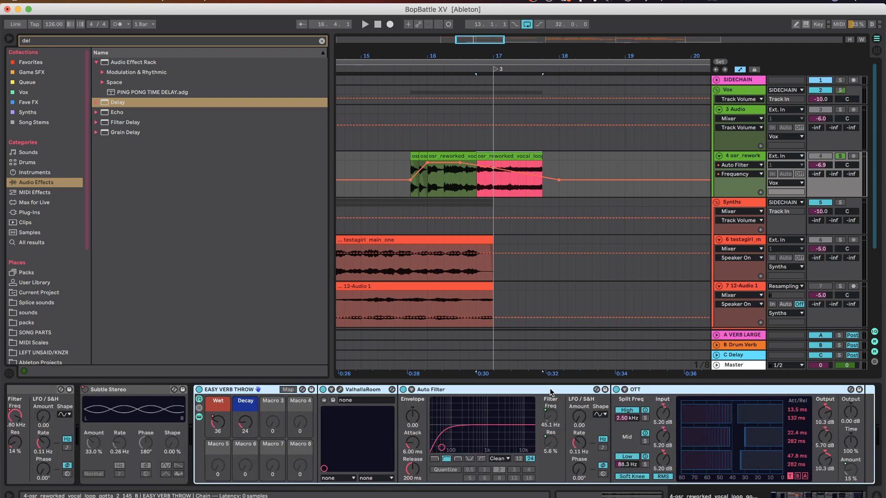
pyautogui.scroll(-4, 534, 175)
pyautogui.hscroll(3, 535, 177)
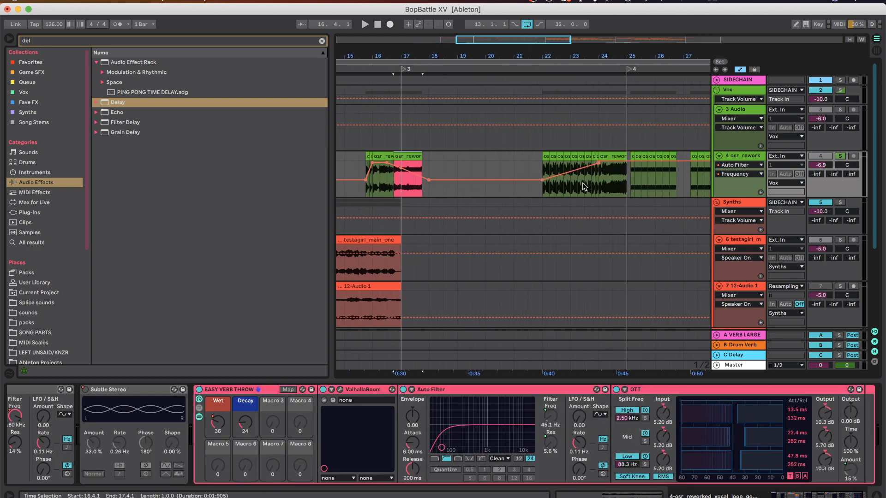
pyautogui.scroll(1, 533, 181)
pyautogui.scroll(-8, 534, 181)
pyautogui.hscroll(-1, 533, 181)
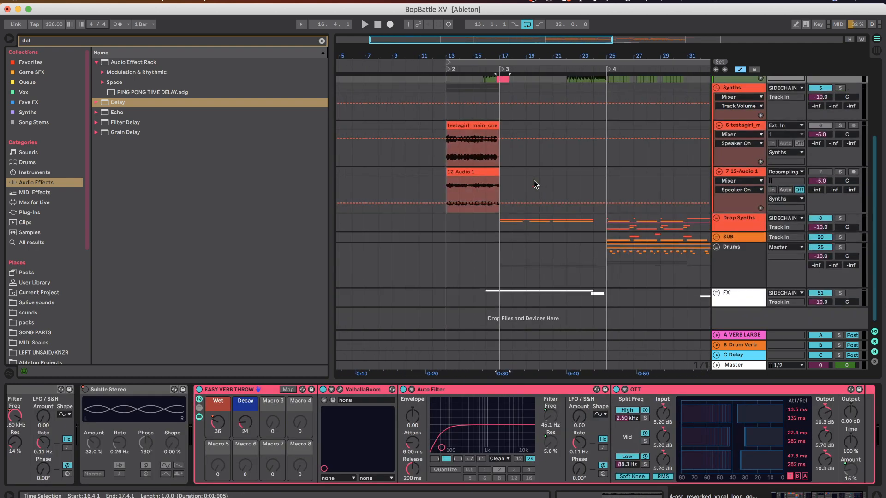
# - Hide the automation lanes and unfold the Drop Synths group down to the 14 testagirl track
pyautogui.press('a')
pyautogui.scroll(2, 534, 185)
pyautogui.click(717, 219)
pyautogui.scroll(-5, 718, 222)
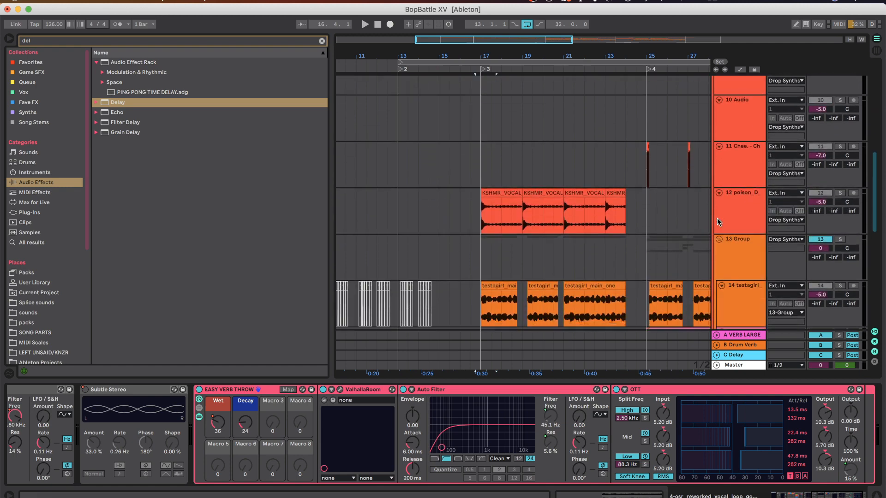
pyautogui.scroll(-2, 538, 212)
pyautogui.hscroll(-1, 538, 212)
# - Hide the device view, solo the 14 testagirl track and play its clips from 17.1.1
pyautogui.click(492, 250)
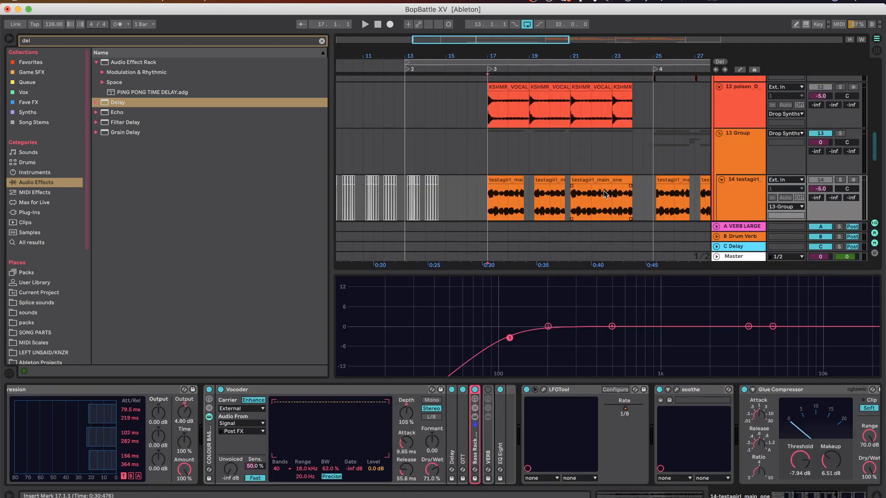
pyautogui.click(735, 197)
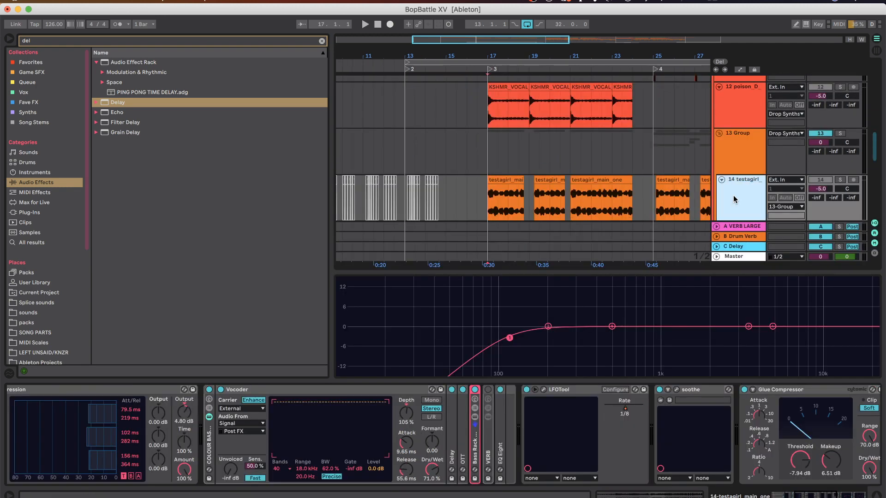
pyautogui.click(877, 496)
pyautogui.click(488, 203)
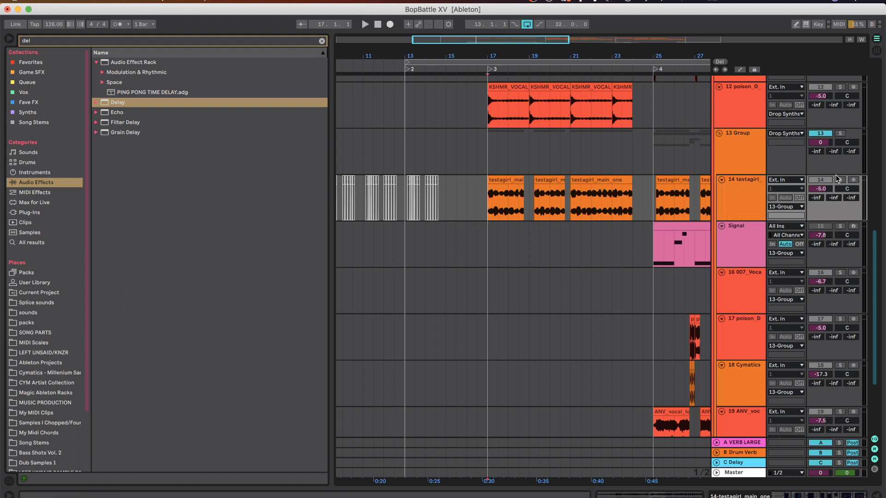
pyautogui.press('space')
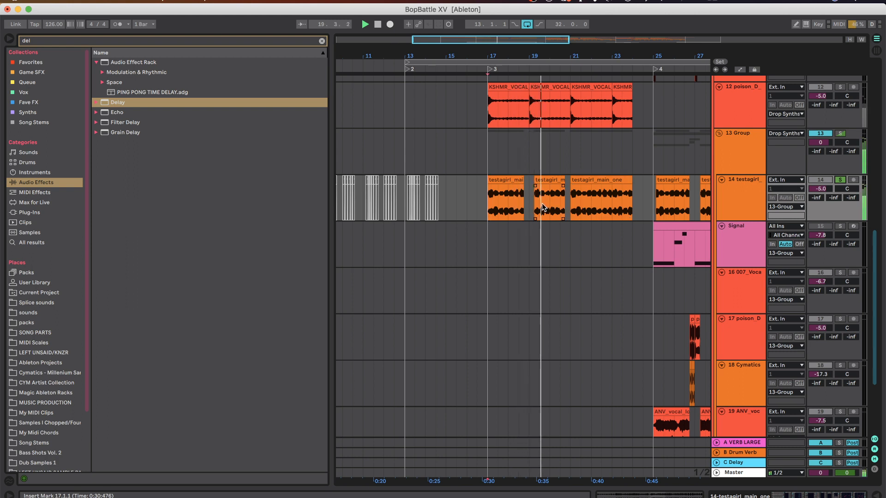
# - Solo the 12 poison_D track, audition its KSHMR_VOCAL clips from 17.1.1, and turn the solo back off
pyautogui.press('space')
pyautogui.scroll(-2, 543, 207)
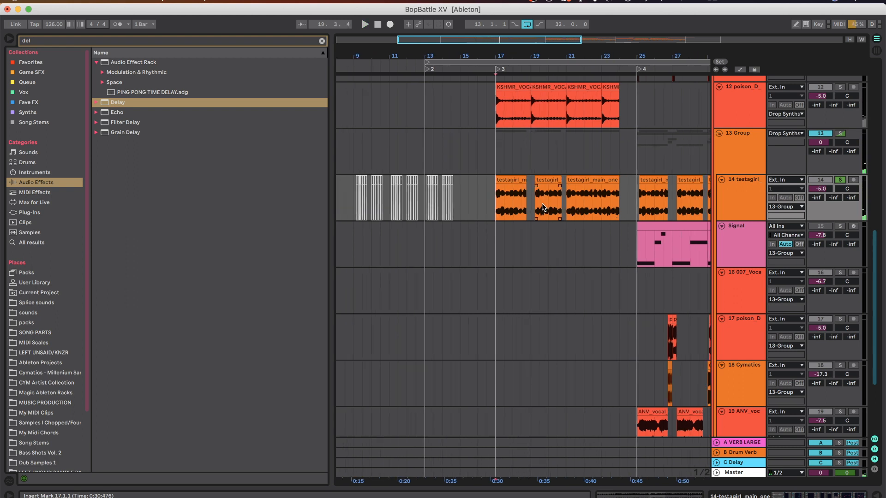
pyautogui.scroll(2, 543, 206)
pyautogui.click(490, 123)
pyautogui.scroll(2, 489, 124)
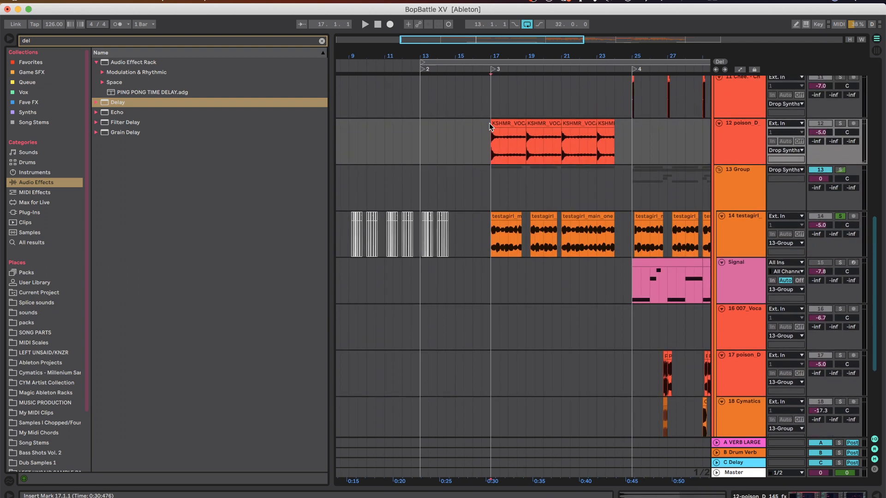
pyautogui.scroll(3, 489, 123)
pyautogui.scroll(-3, 590, 107)
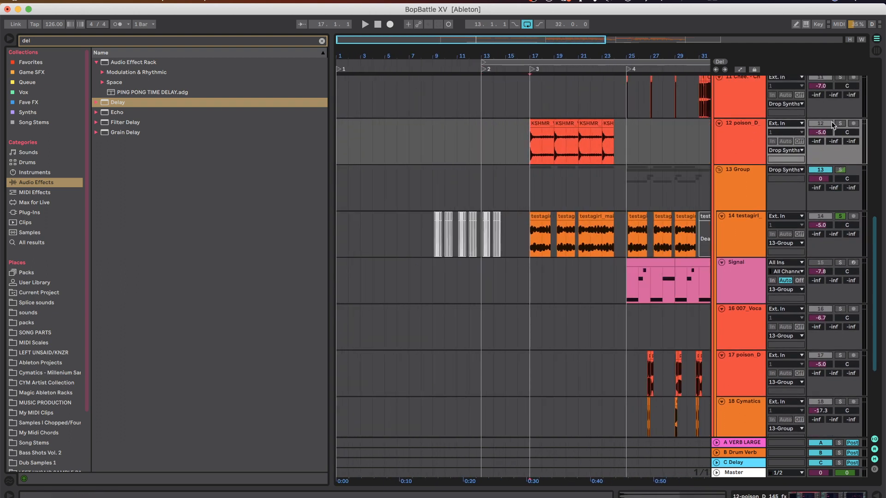
pyautogui.press('space')
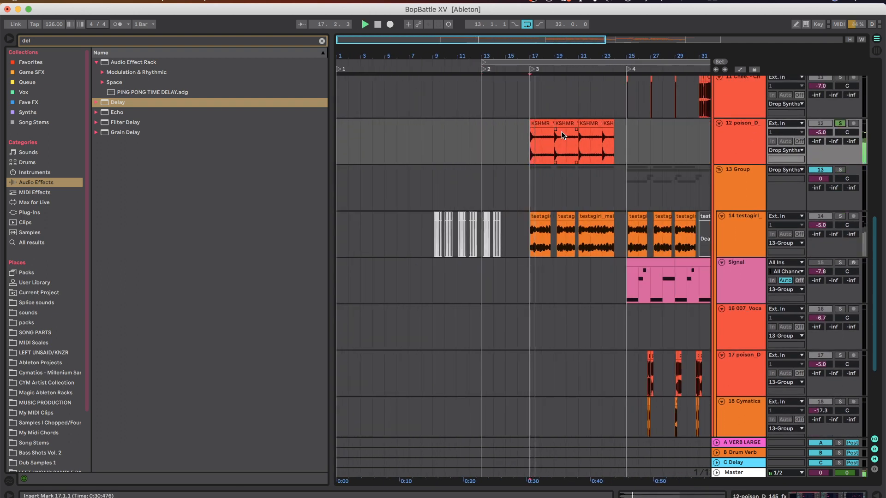
pyautogui.scroll(1, 561, 132)
pyautogui.scroll(1, 560, 143)
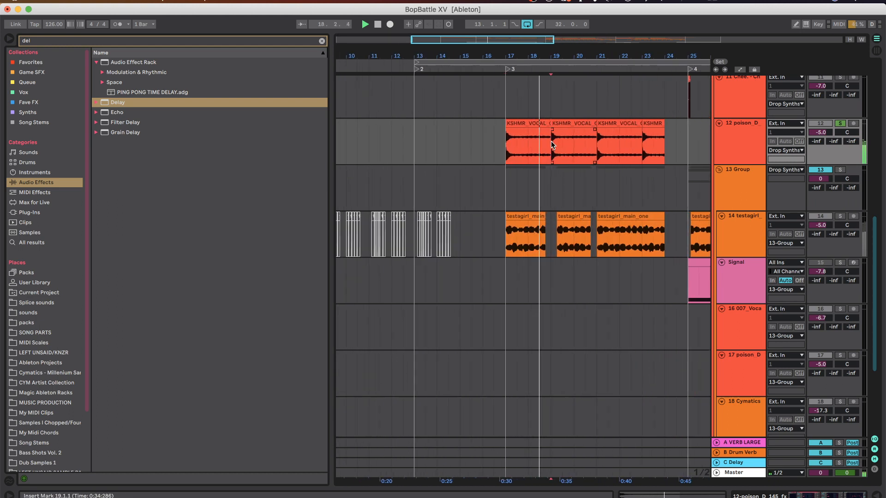
pyautogui.press('space')
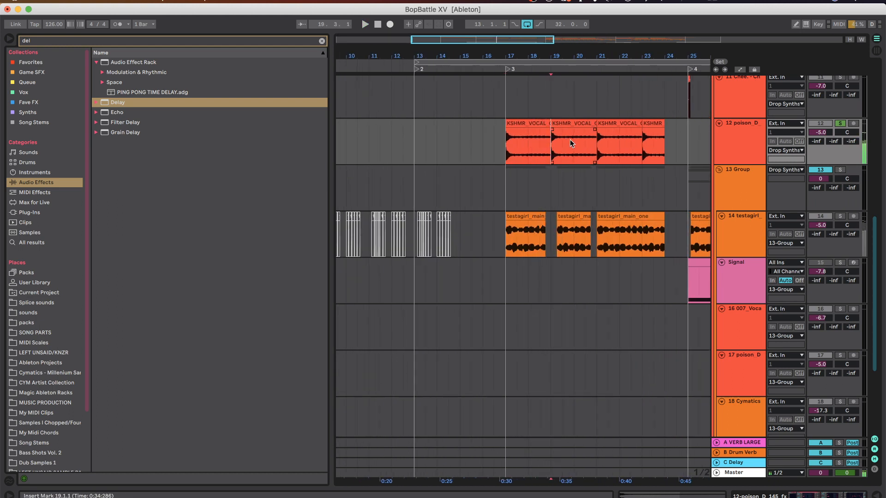
pyautogui.click(841, 124)
# - Unfold the Drums group and audition the poison_D_145_build clip on Percs2 in solo from 17.1.1
pyautogui.scroll(-5, 644, 213)
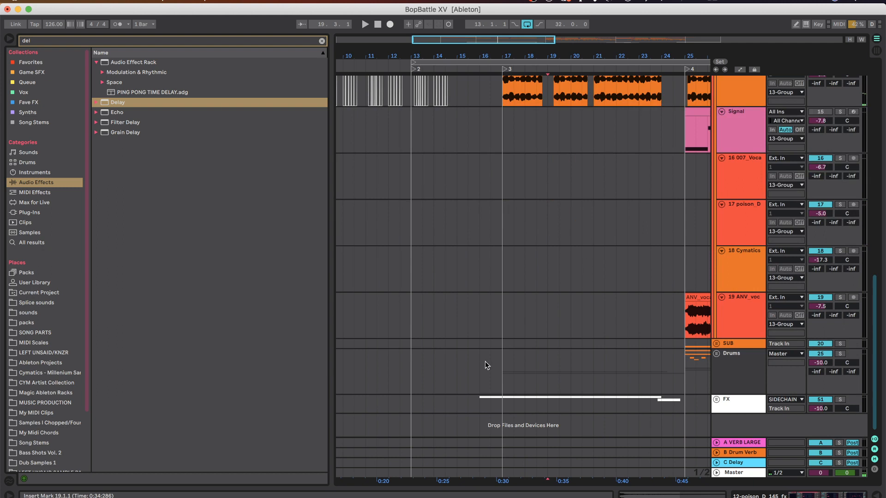
pyautogui.click(500, 342)
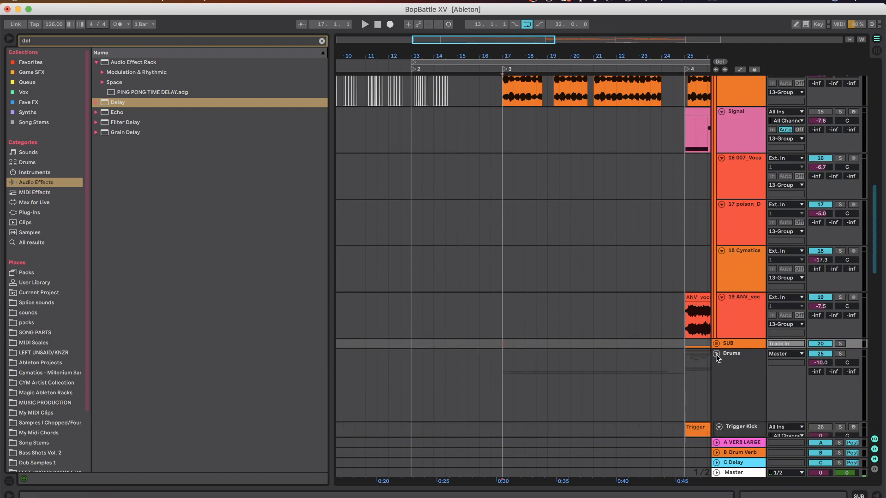
pyautogui.click(715, 354)
pyautogui.click(842, 324)
pyautogui.press('space')
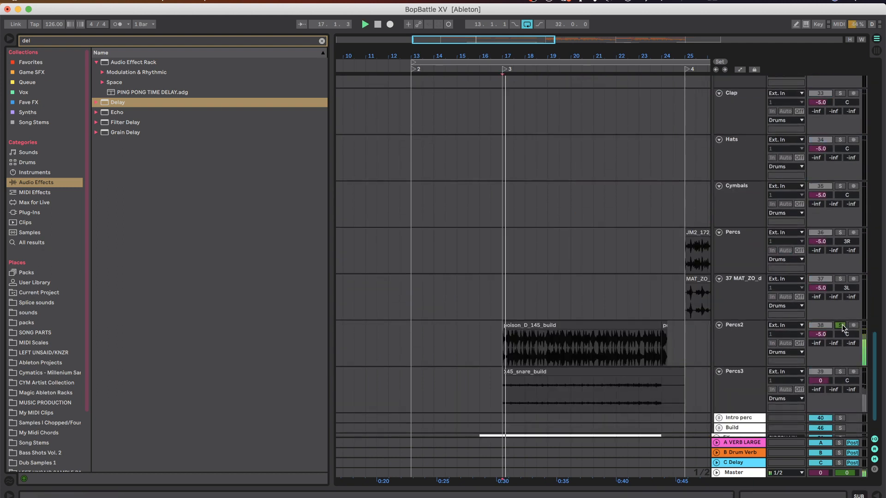
pyautogui.press('space')
pyautogui.click(841, 325)
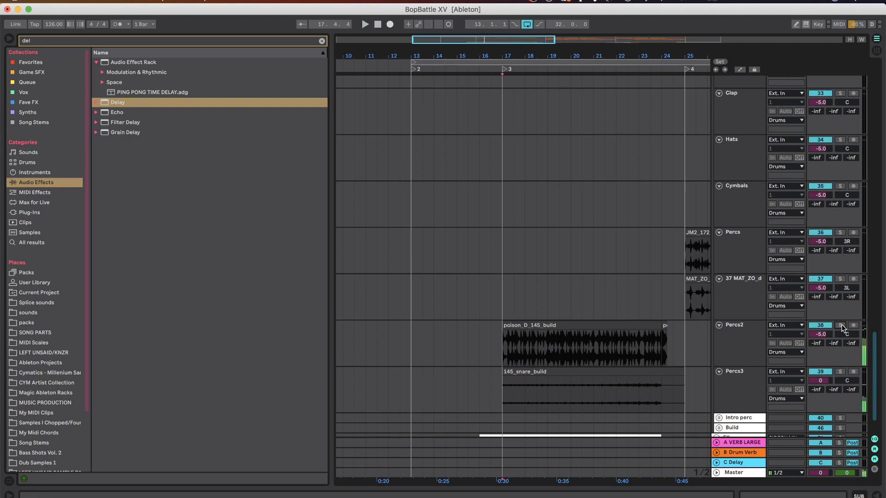
# - Play the section from 17.1.1 with no track soloed and fold the Drums group
pyautogui.press('space')
pyautogui.scroll(-3, 576, 325)
pyautogui.scroll(5, 574, 325)
pyautogui.scroll(10, 575, 325)
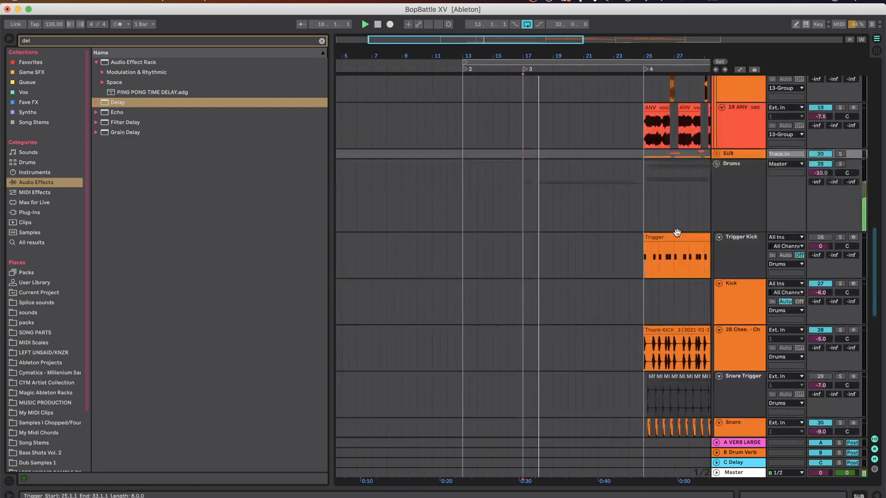
pyautogui.click(716, 333)
pyautogui.scroll(8, 640, 259)
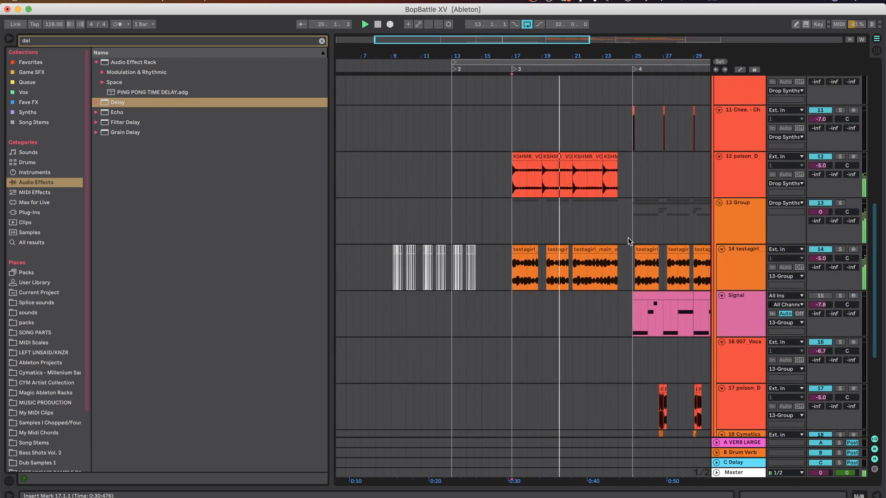
pyautogui.scroll(3, 628, 238)
pyautogui.scroll(5, 662, 265)
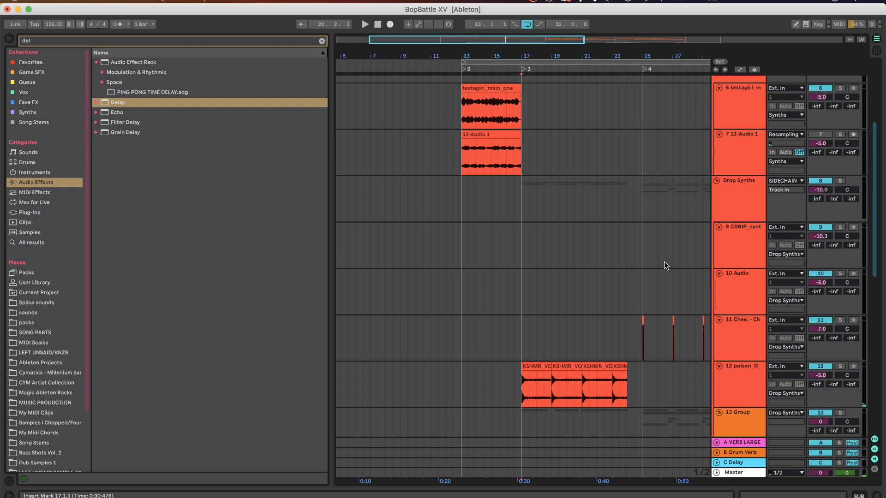
# - Fold the Synths and Drop Synths groups to compact the arrangement
pyautogui.scroll(1, 665, 266)
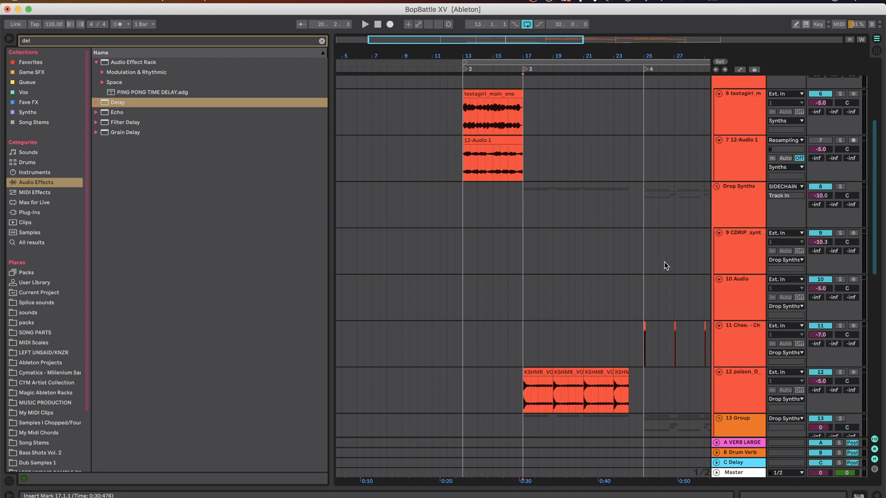
pyautogui.scroll(2, 666, 265)
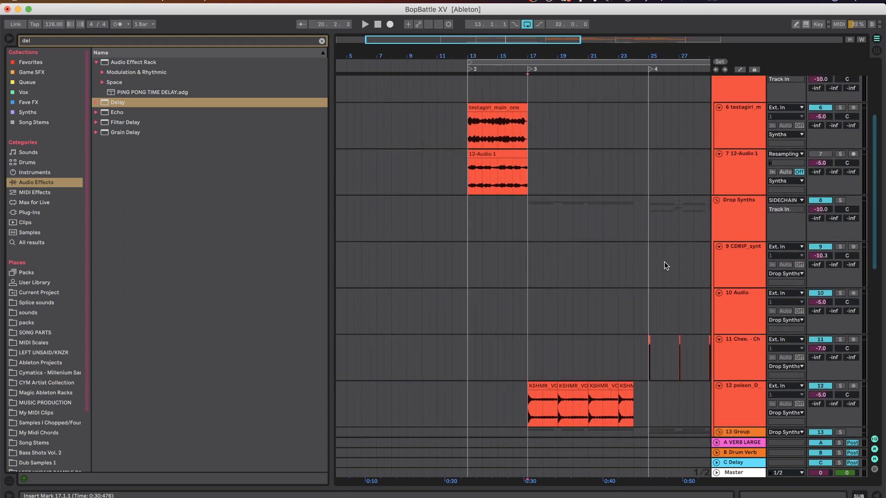
pyautogui.scroll(2, 666, 266)
pyautogui.scroll(-3, 666, 266)
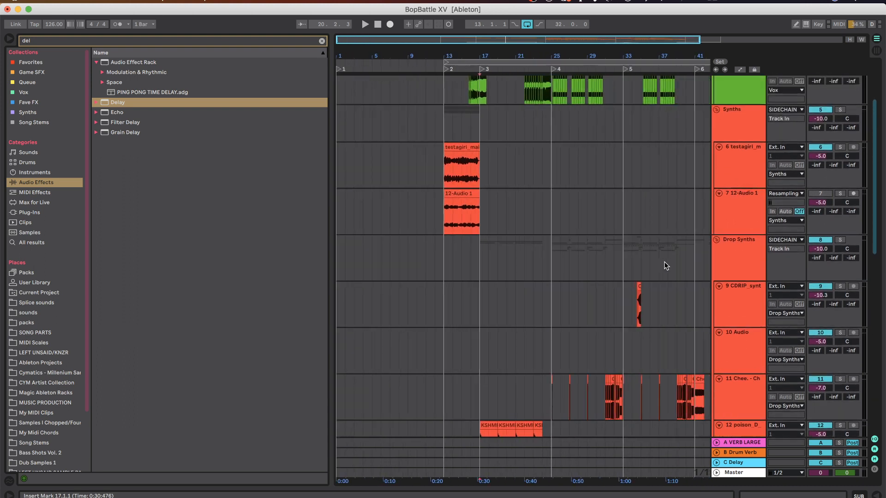
pyautogui.scroll(4, 666, 266)
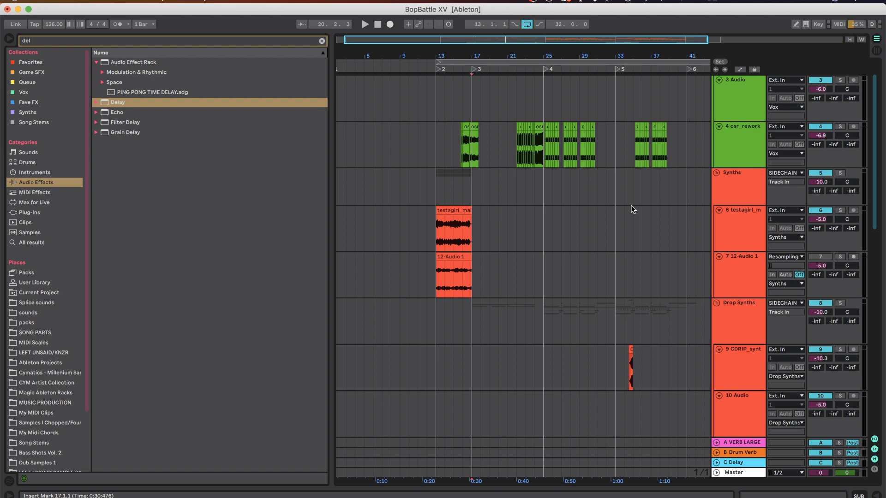
pyautogui.scroll(-1, 631, 209)
pyautogui.scroll(-2, 633, 209)
pyautogui.scroll(2, 633, 209)
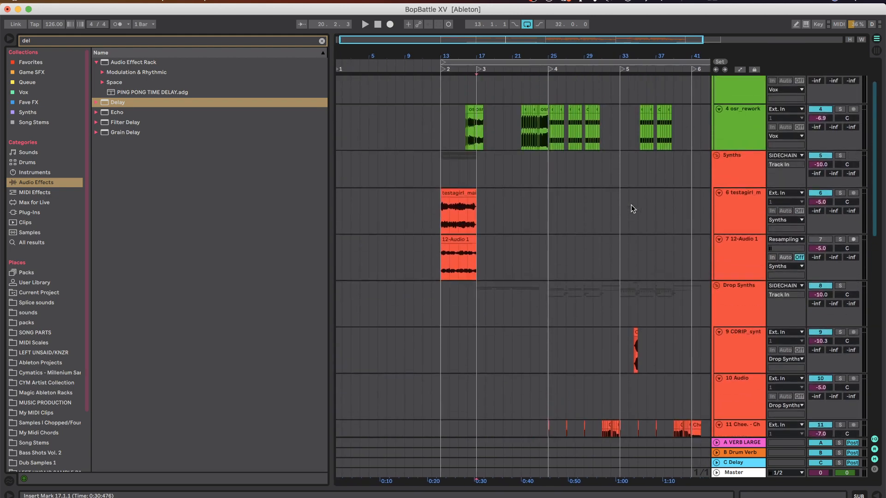
pyautogui.click(717, 156)
pyautogui.scroll(-2, 651, 189)
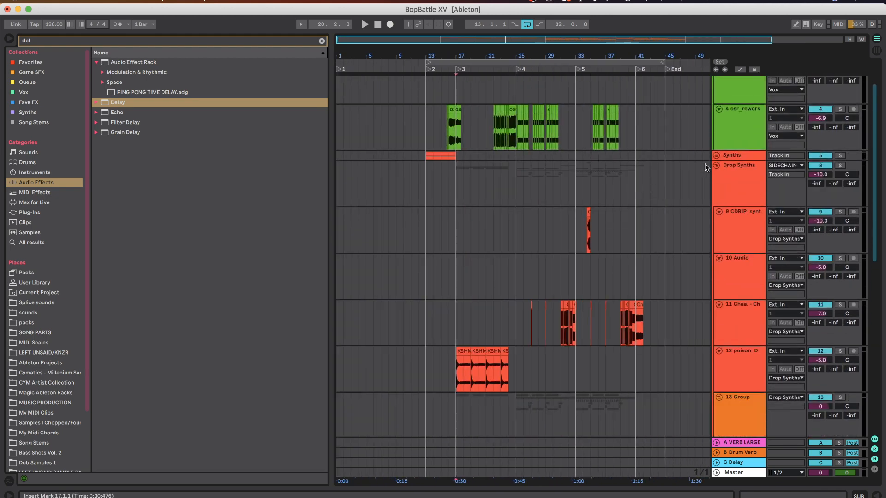
pyautogui.click(716, 165)
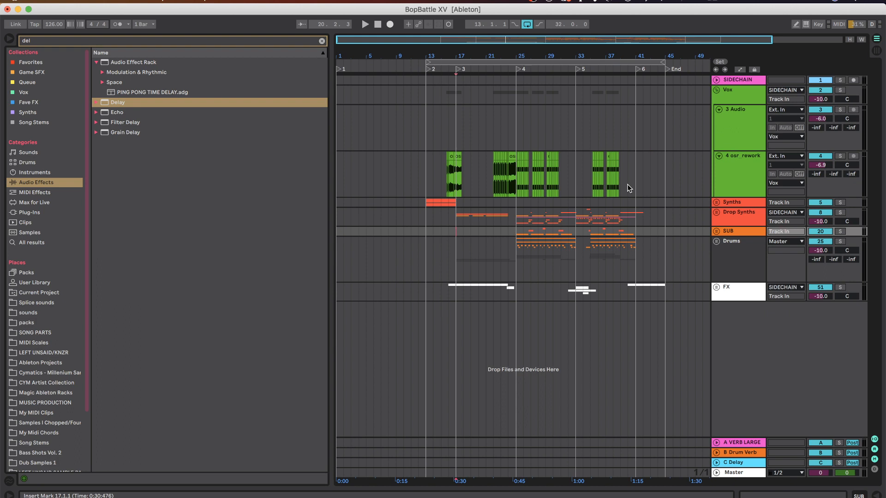
# - Solo vocal track 4, audition its chopped clips from 22.1.1 past the marker at bar 25, and unsolo it
pyautogui.scroll(5, 480, 198)
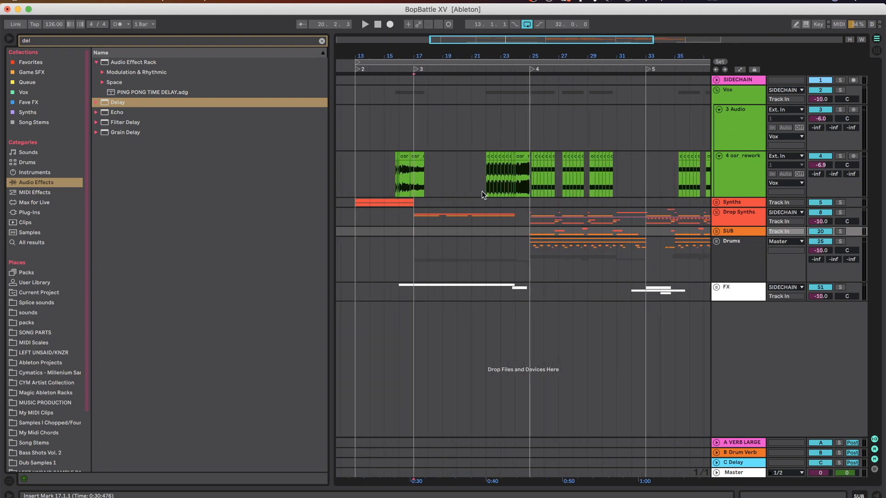
pyautogui.scroll(2, 491, 193)
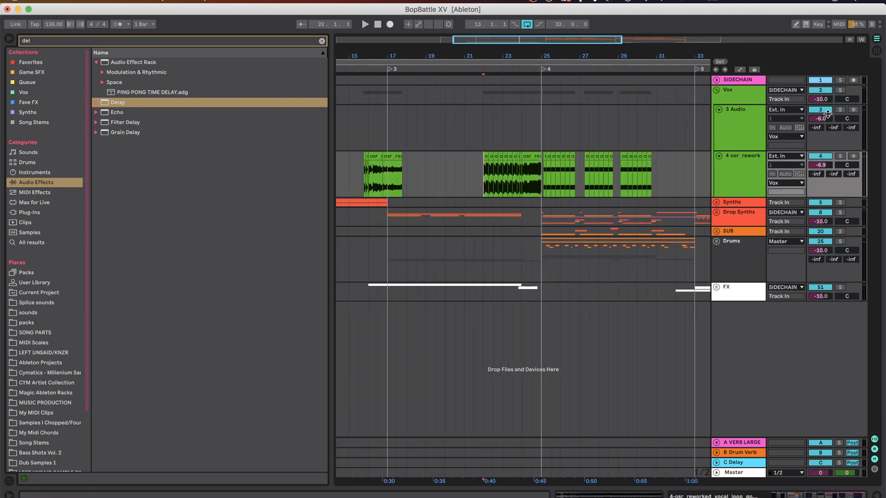
pyautogui.click(841, 156)
pyautogui.press('space')
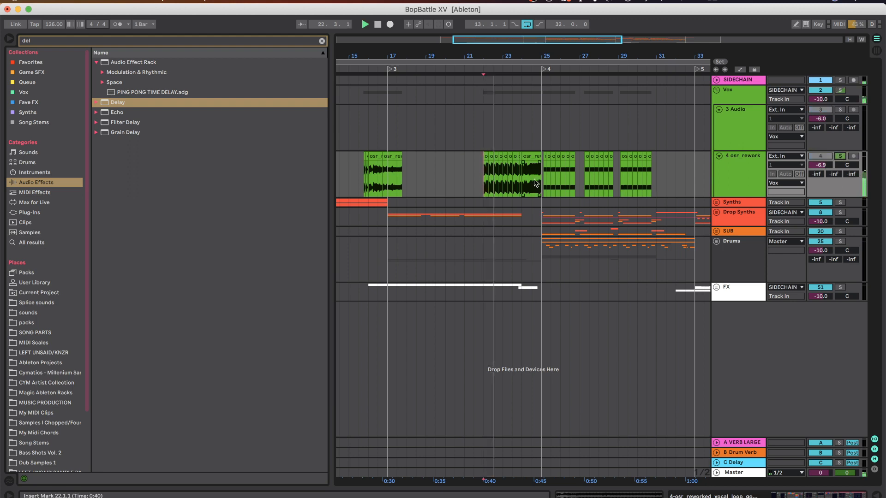
pyautogui.scroll(2, 513, 186)
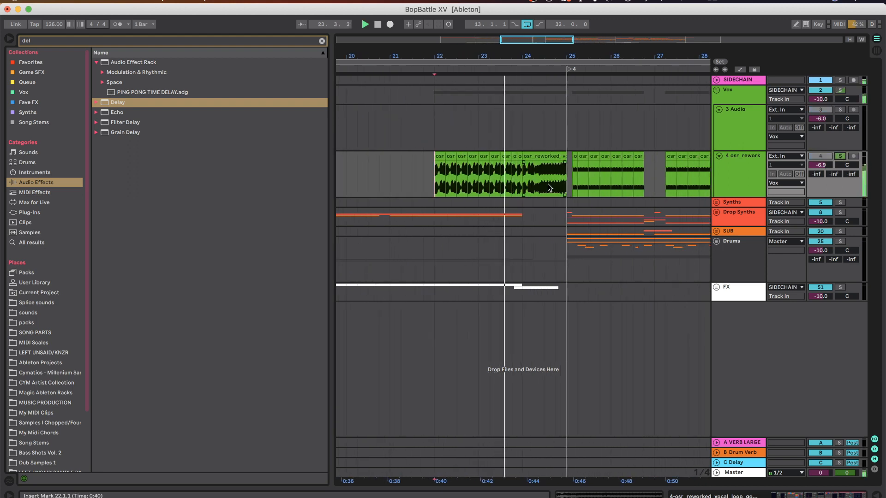
pyautogui.scroll(1, 547, 184)
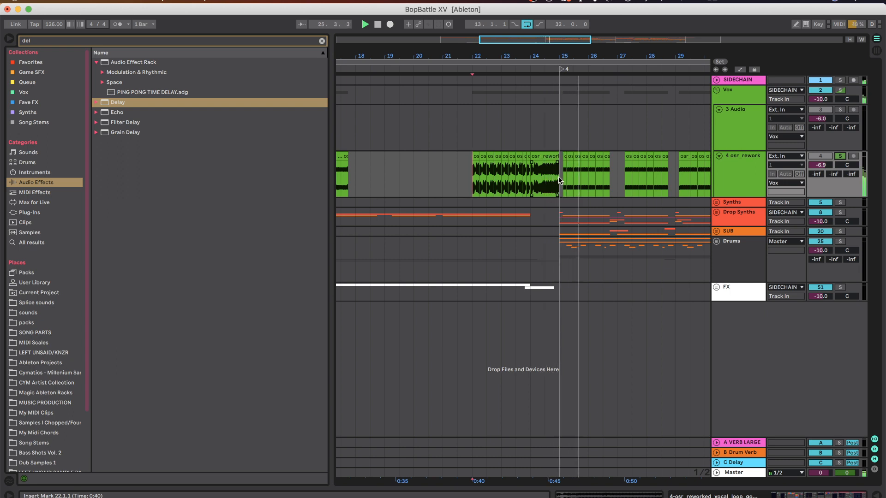
pyautogui.press('space')
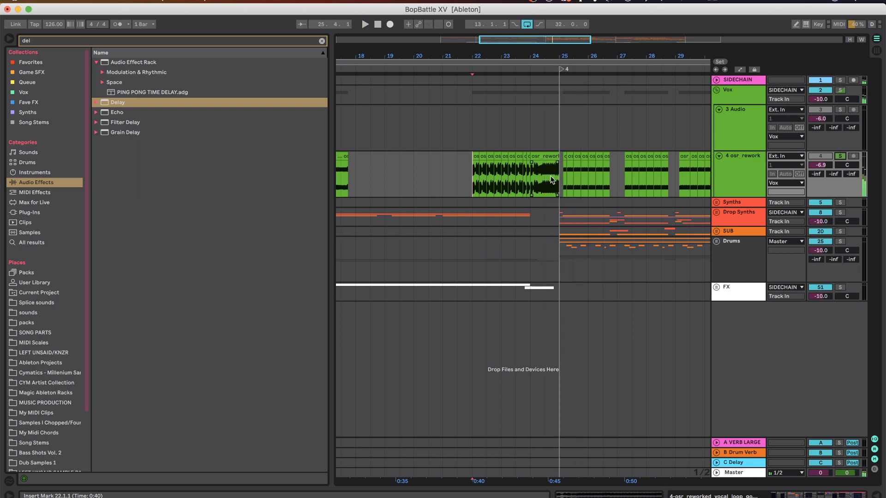
pyautogui.click(839, 157)
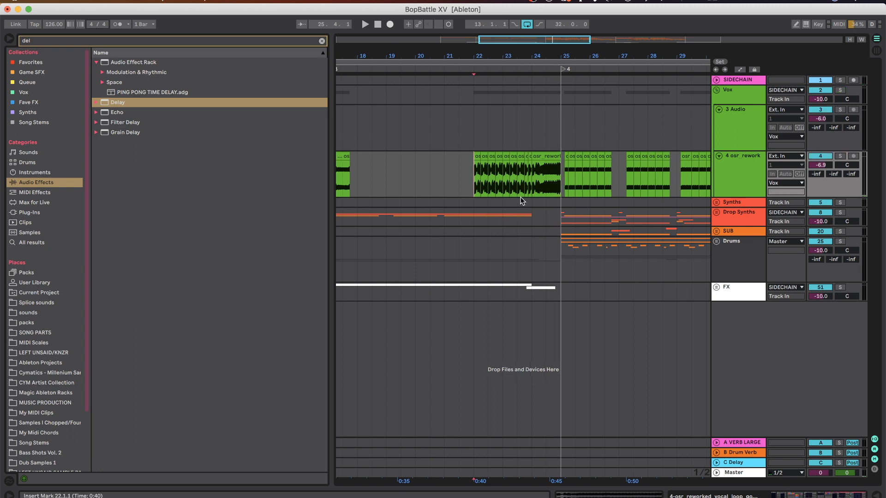
# - Set the insert mark at 25.1.1 and unfold the Drop Synths group down to the 14 testagirl track
pyautogui.hscroll(5, 641, 164)
pyautogui.hscroll(3, 595, 174)
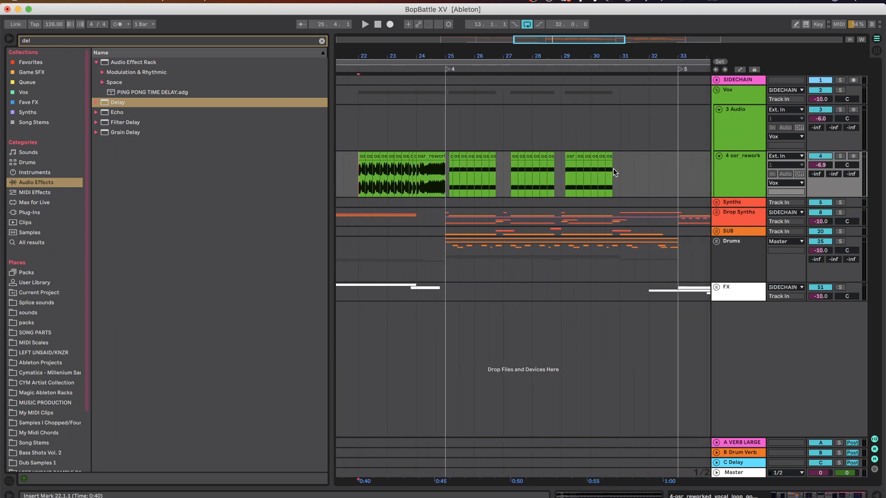
pyautogui.scroll(-5, 614, 168)
pyautogui.scroll(4, 521, 214)
pyautogui.click(548, 219)
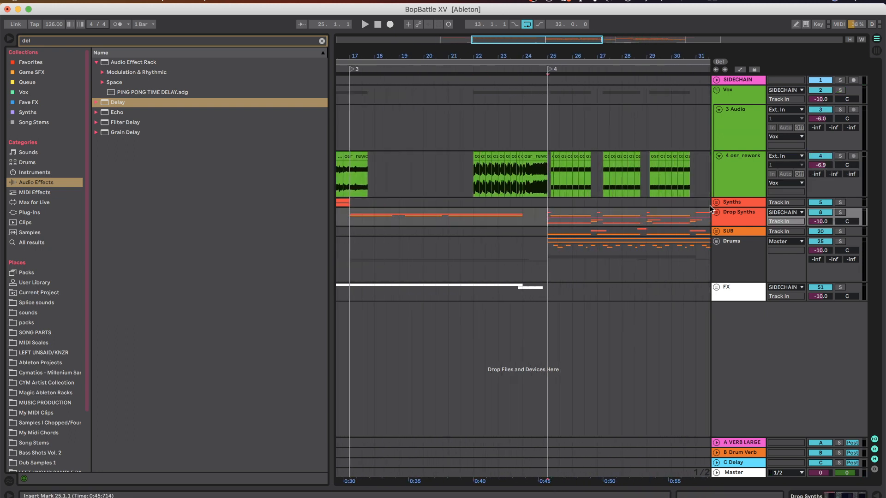
pyautogui.click(716, 212)
pyautogui.scroll(-10, 715, 212)
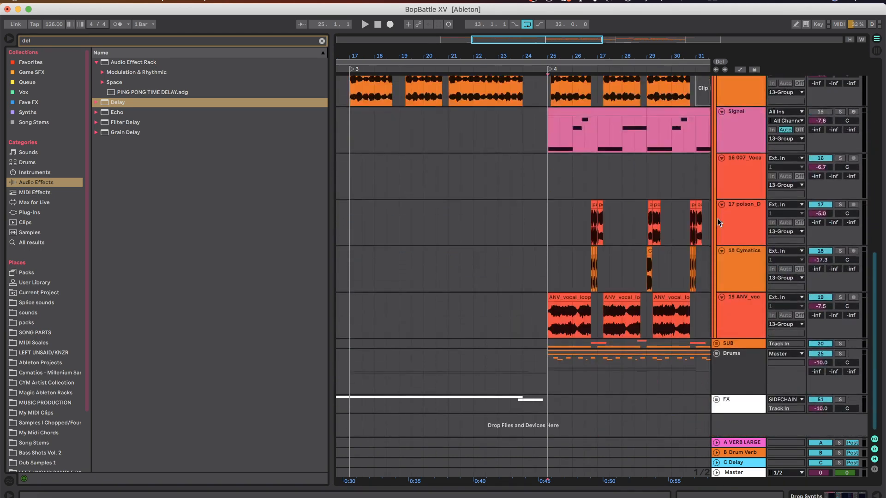
pyautogui.scroll(2, 718, 218)
pyautogui.scroll(2, 544, 127)
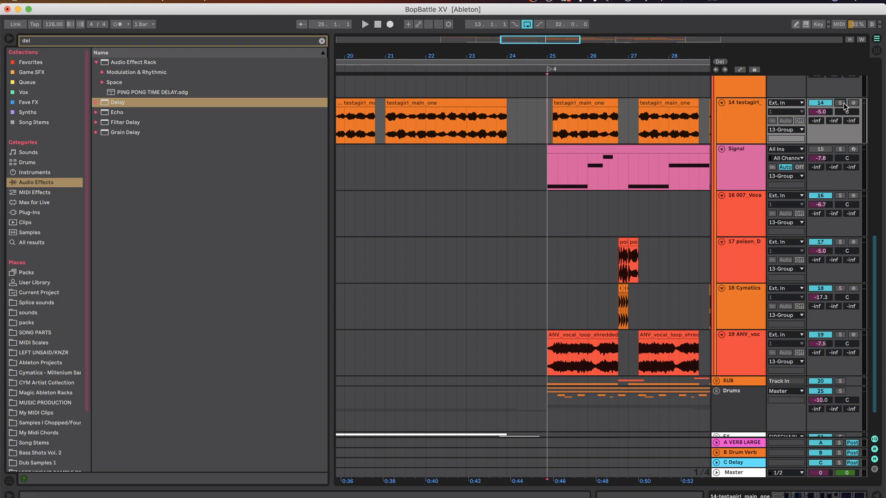
# - Solo the 14 testagirl track and play its drop clips from 25.1.1
pyautogui.click(840, 102)
pyautogui.press('space')
pyautogui.scroll(1, 615, 136)
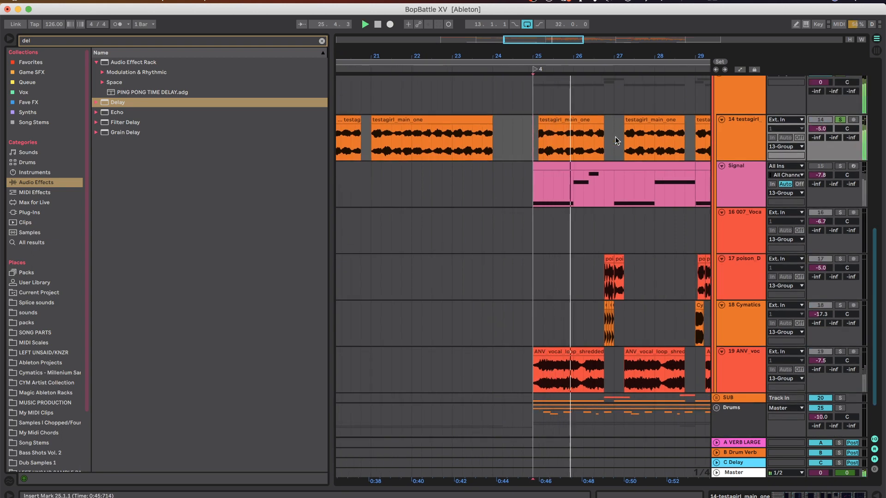
pyautogui.scroll(1, 598, 145)
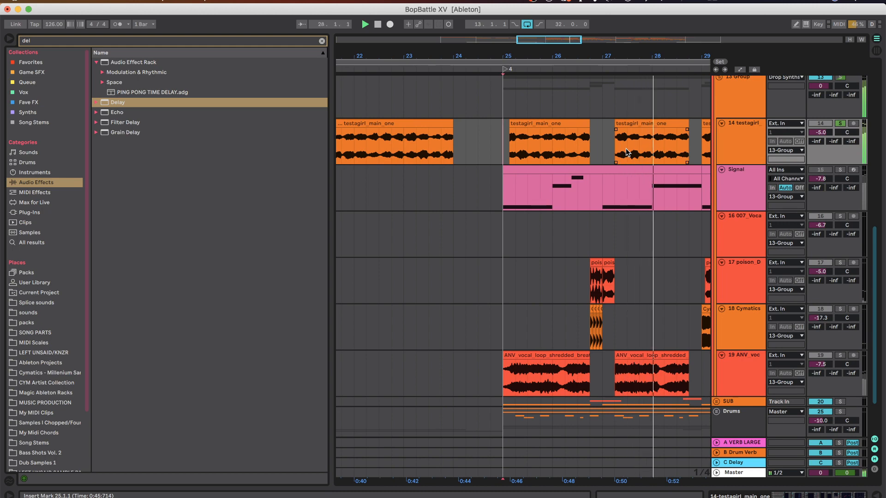
pyautogui.hscroll(2, 627, 152)
# - Stop playback and display the 14 testagirl track's effect chain from its first device, EQ Eight
pyautogui.click(733, 153)
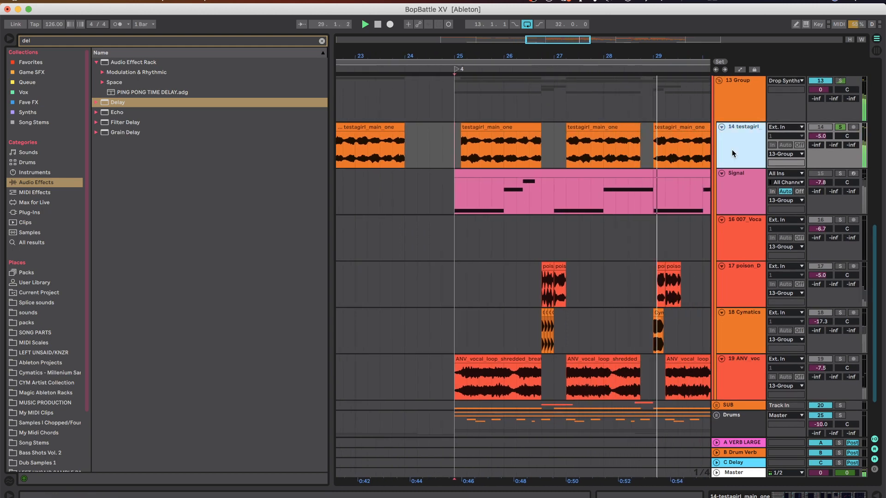
pyautogui.press('space')
pyautogui.doubleClick(732, 154)
pyautogui.hscroll(-10, 270, 435)
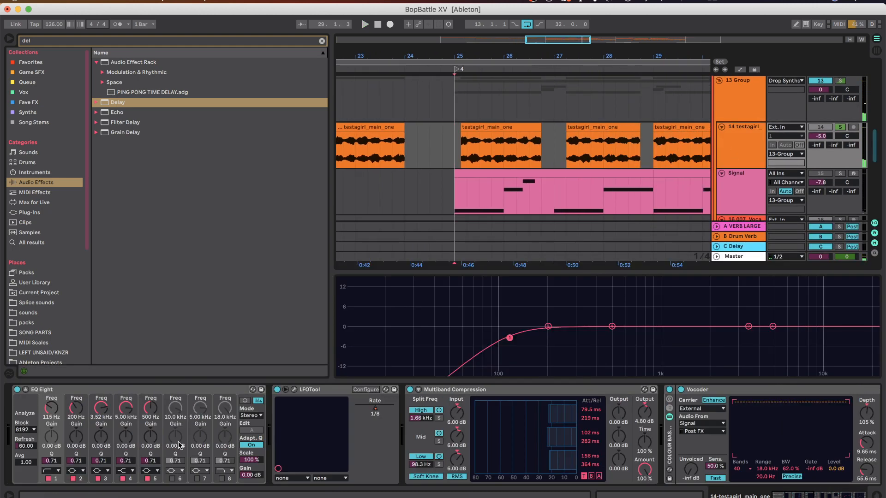
# - Bypass the 14 testagirl track's effect chain from the first through the second EQ Eight and play the dry vocal from 25.1.1
pyautogui.click(162, 409)
pyautogui.hscroll(10, 164, 394)
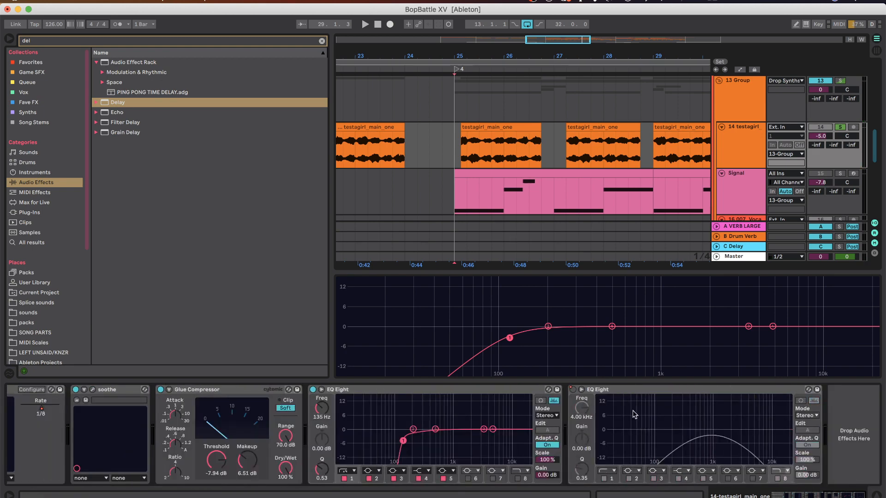
pyautogui.click(507, 393)
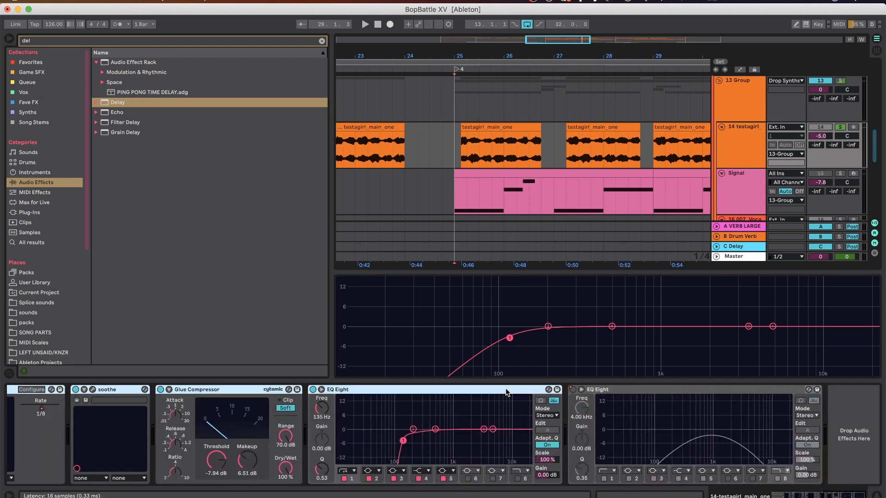
pyautogui.press('space')
pyautogui.hscroll(-5, 407, 453)
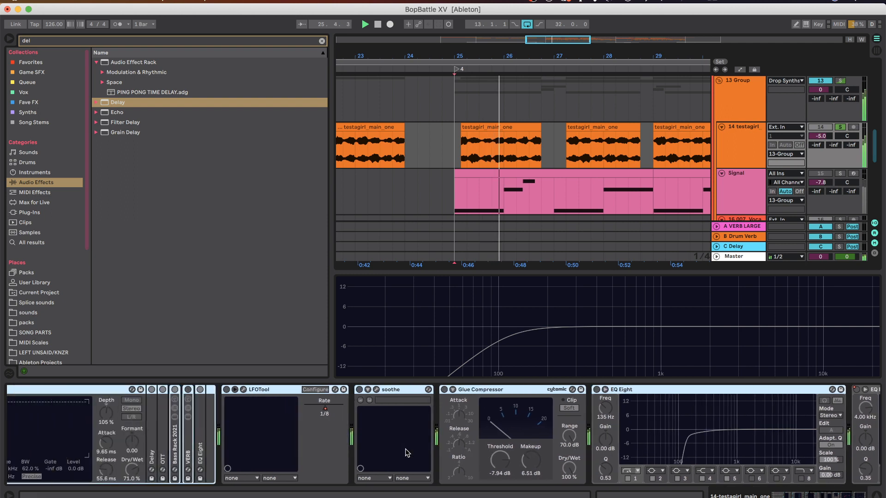
pyautogui.hscroll(-2, 407, 453)
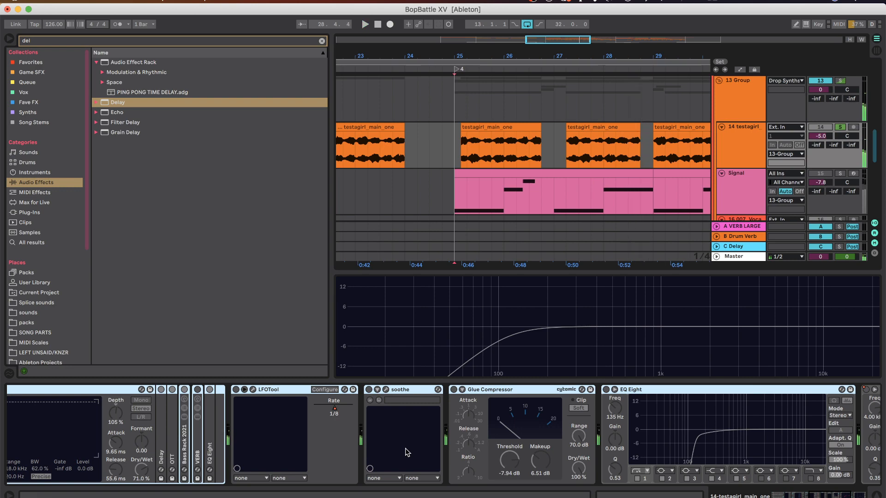
# - Reactivate the 14 testagirl effect chain, leaving only the devices from Multiband Compression through the second EQ Eight bypassed
pyautogui.hscroll(-3, 407, 453)
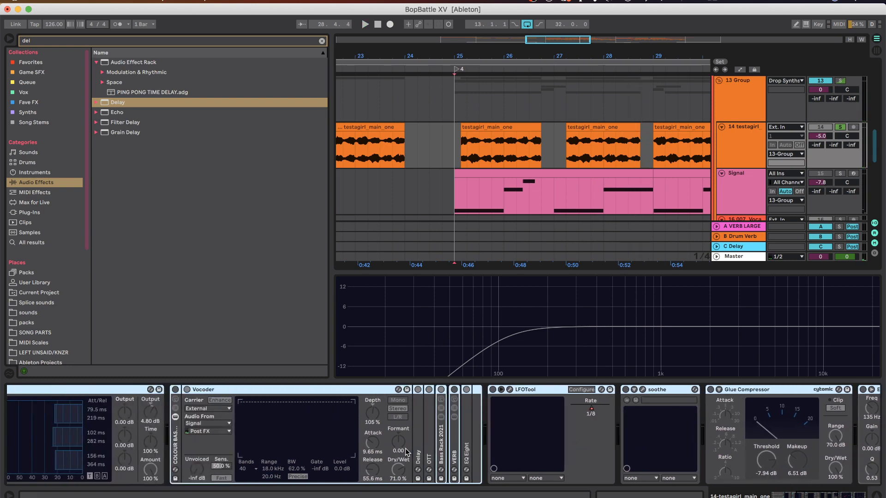
pyautogui.press('0')
pyautogui.hscroll(-10, 272, 471)
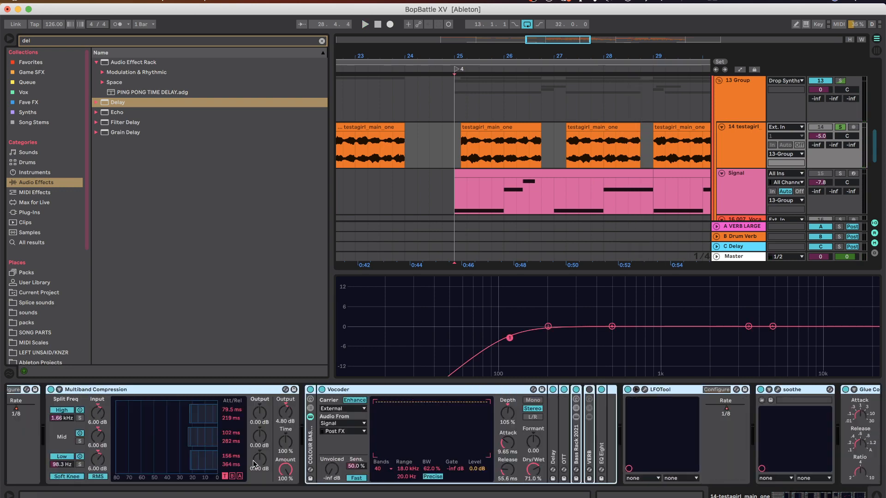
pyautogui.hscroll(10, 466, 394)
pyautogui.click(465, 393)
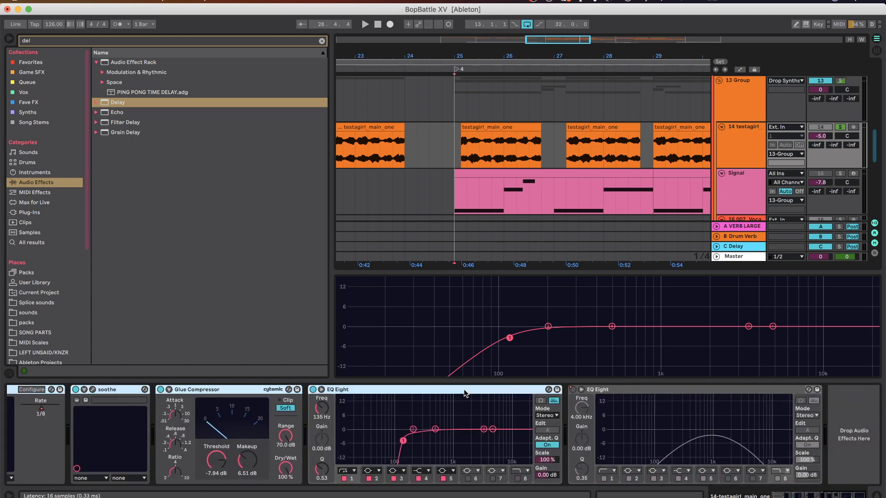
pyautogui.press('0')
# - Select the chain's first EQ Eight and show its frequency curve inside the device
pyautogui.hscroll(-10, 558, 434)
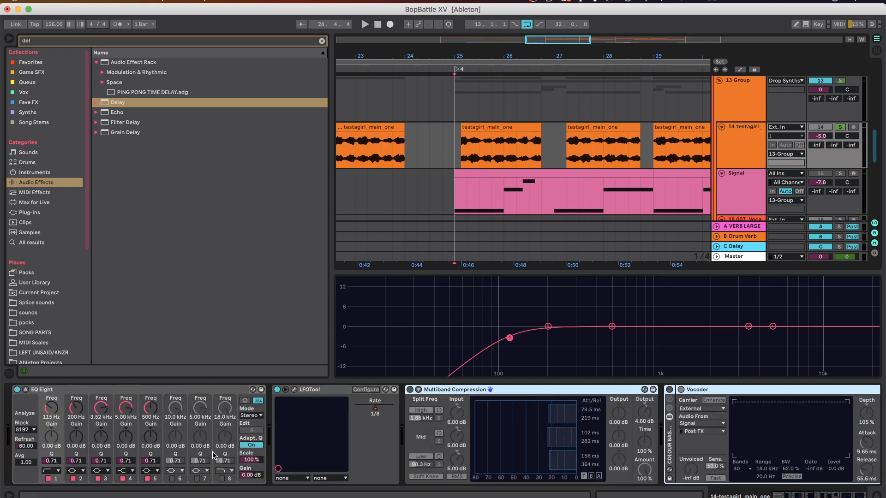
pyautogui.click(149, 391)
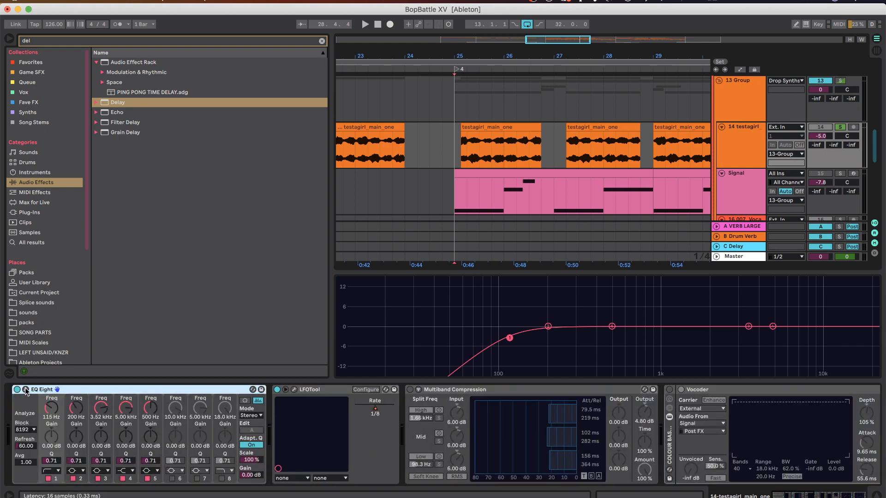
pyautogui.click(26, 390)
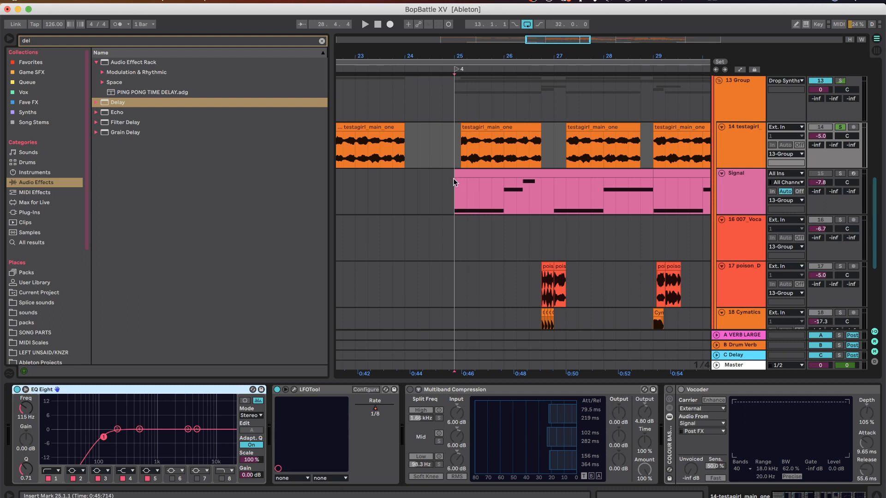
# - Open the first LFOTool's window and play the soloed vocal through it from 25.1.1
pyautogui.click(294, 390)
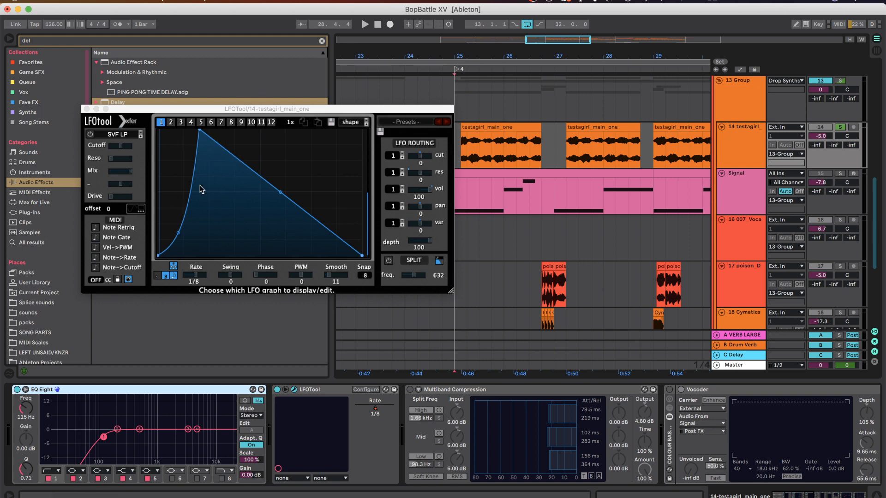
pyautogui.press('space')
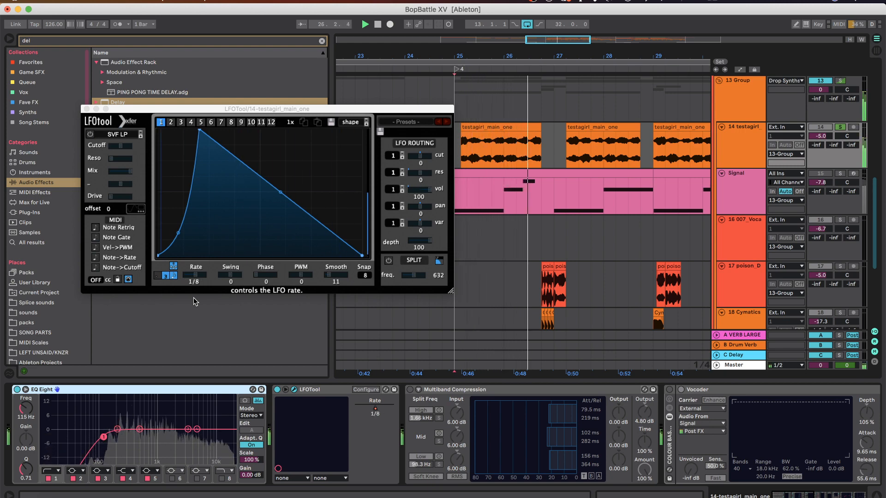
# - Display the LFOTool Rate automation on the 14 testagirl track, play it from 25.2.1, and hide the automation again
pyautogui.click(375, 409)
pyautogui.press('a')
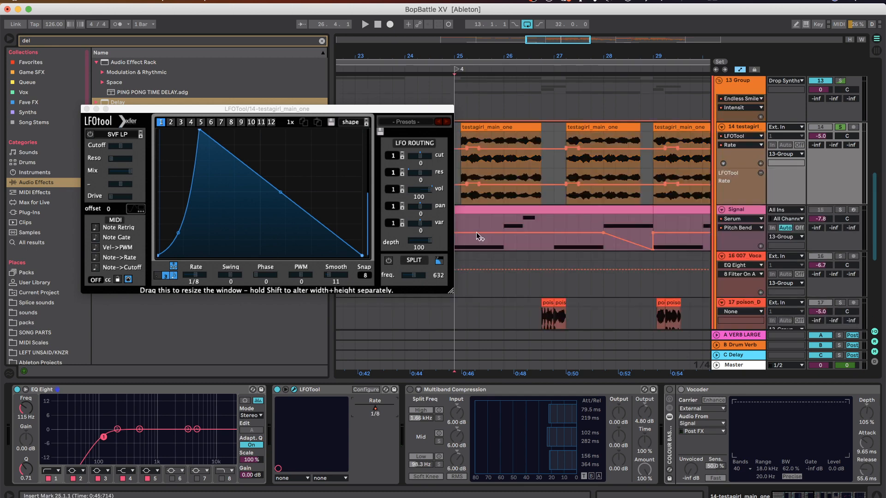
pyautogui.scroll(3, 488, 146)
pyautogui.hscroll(-2, 488, 146)
pyautogui.click(477, 152)
pyautogui.press('space')
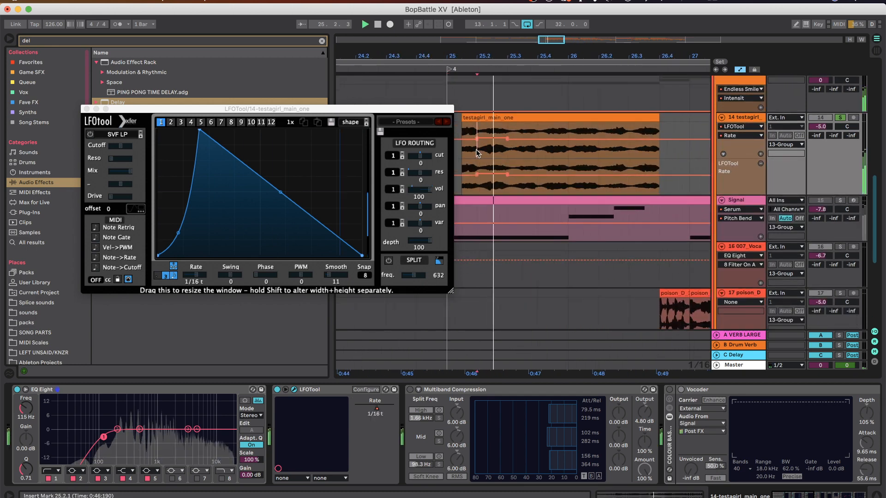
pyautogui.scroll(-5, 541, 153)
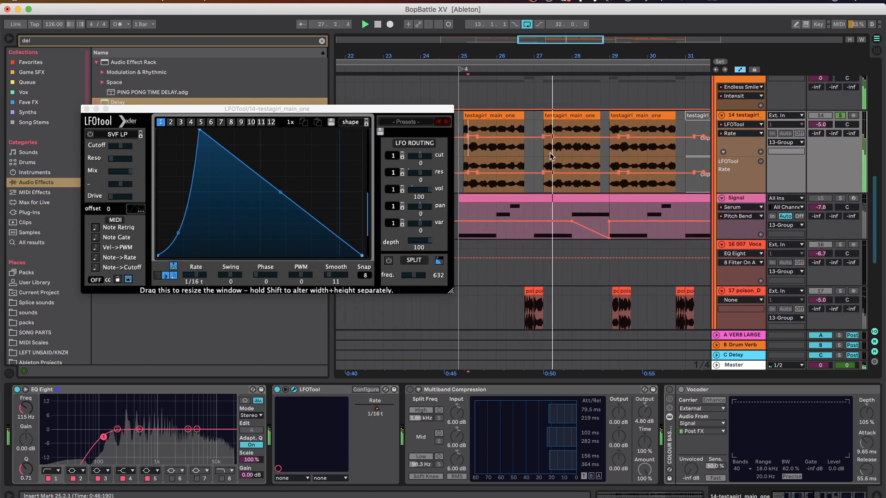
pyautogui.scroll(2, 489, 158)
pyautogui.press('space')
pyautogui.press('a')
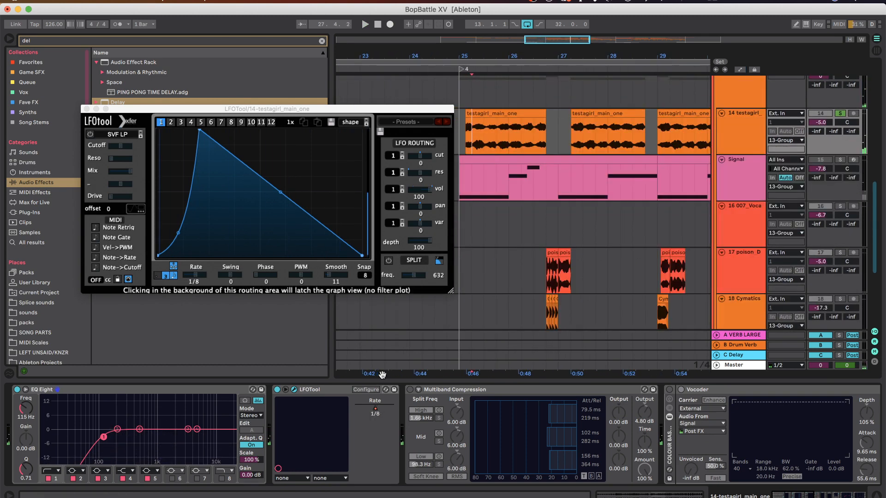
# - Activate Multiband Compression on the 14 testagirl track and audition the vocal from 25.1.1, closing the LFOTool window
pyautogui.hscroll(1, 449, 403)
pyautogui.click(404, 390)
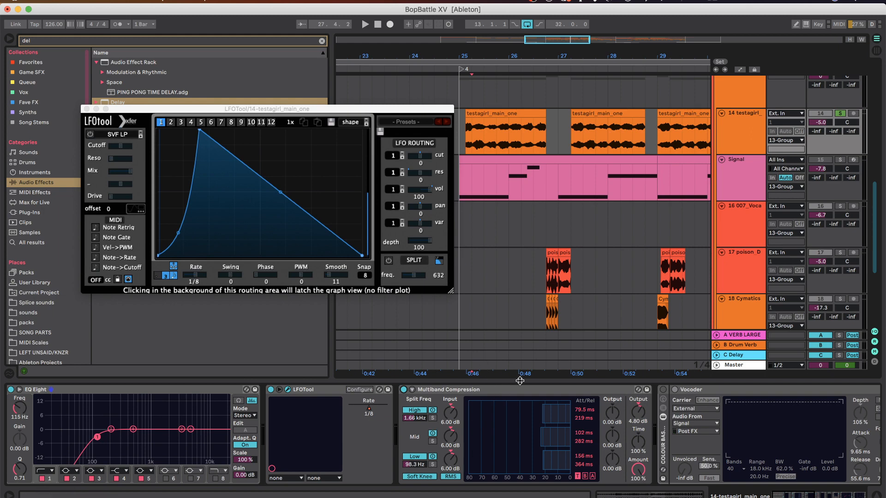
pyautogui.click(461, 133)
pyautogui.press('space')
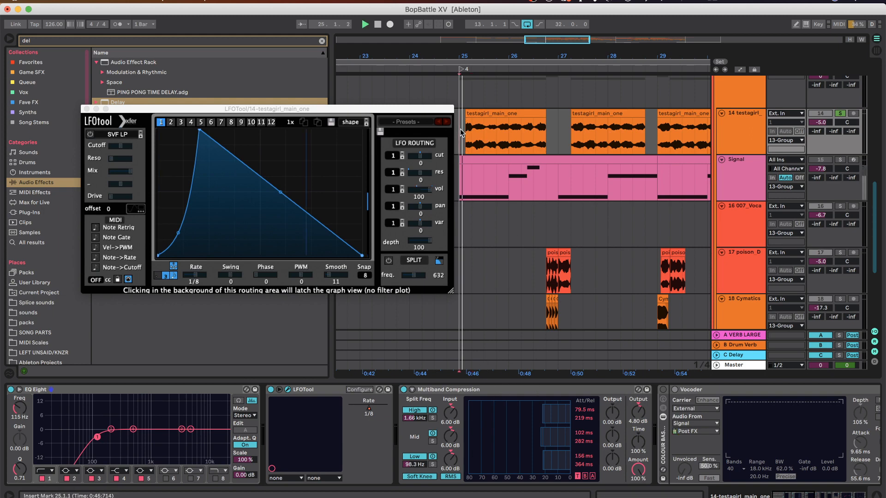
pyautogui.hscroll(1, 612, 436)
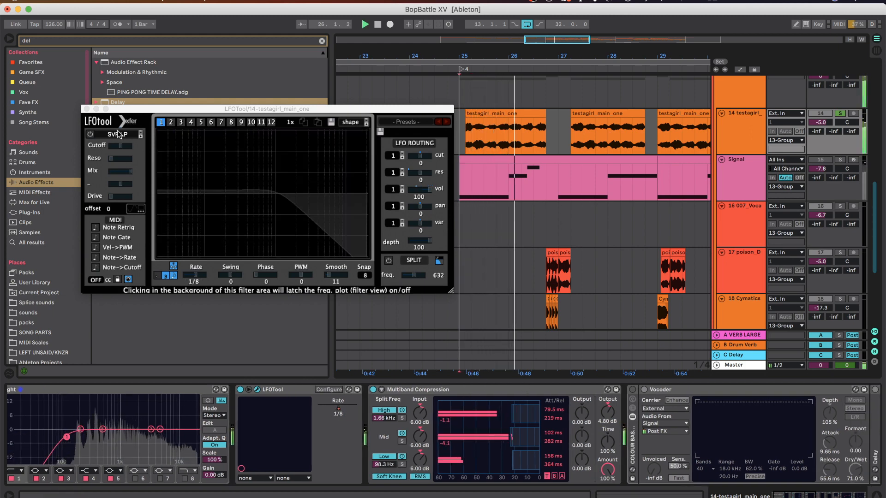
pyautogui.click(87, 108)
pyautogui.hscroll(2, 583, 447)
pyautogui.press('space')
# - Activate the effect rack that contains the Vocoder on the 14 testagirl track
pyautogui.hscroll(6, 583, 447)
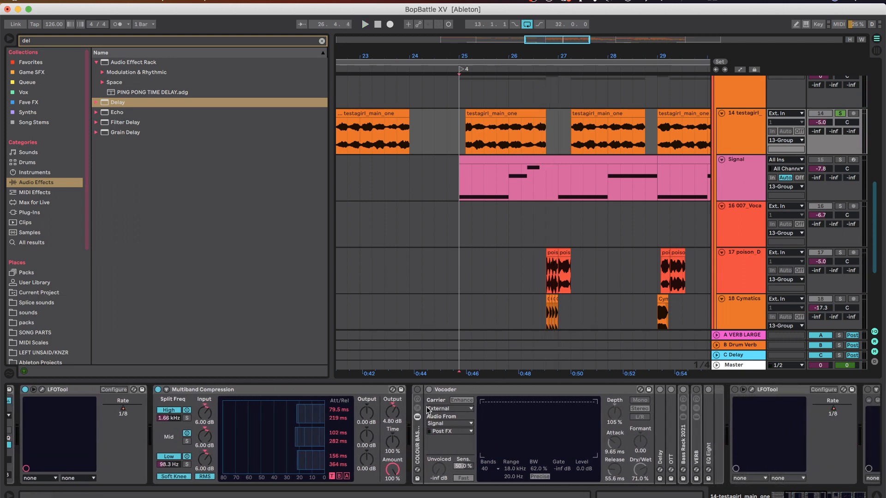
pyautogui.hscroll(1, 452, 404)
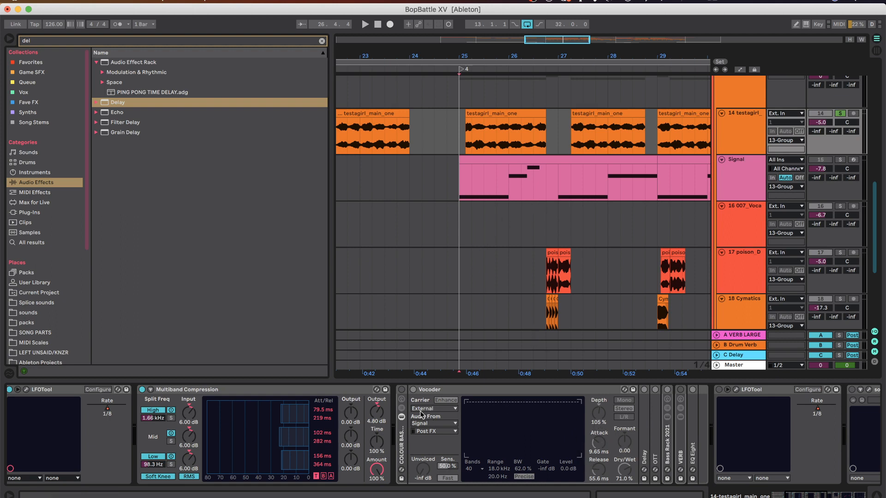
pyautogui.click(401, 390)
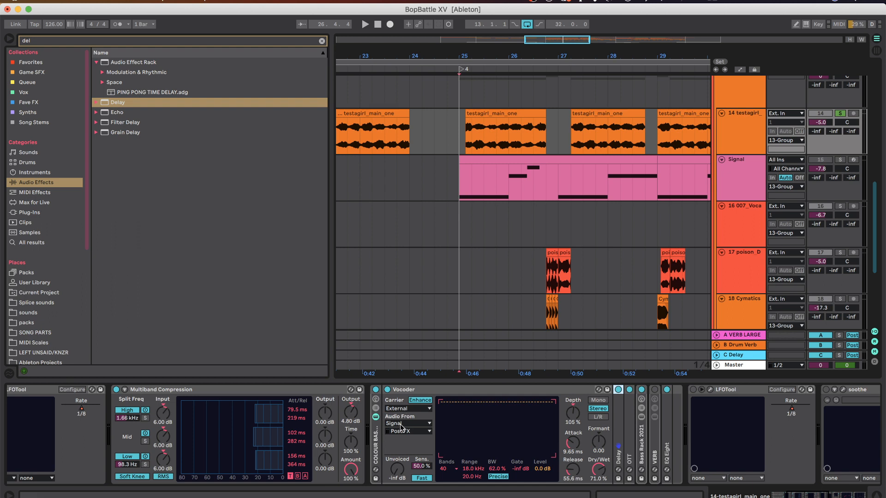
# - Select the Signal track, set the insert mark at 25.1.1, and examine its Serum LD Zoopersaw patch
pyautogui.click(735, 166)
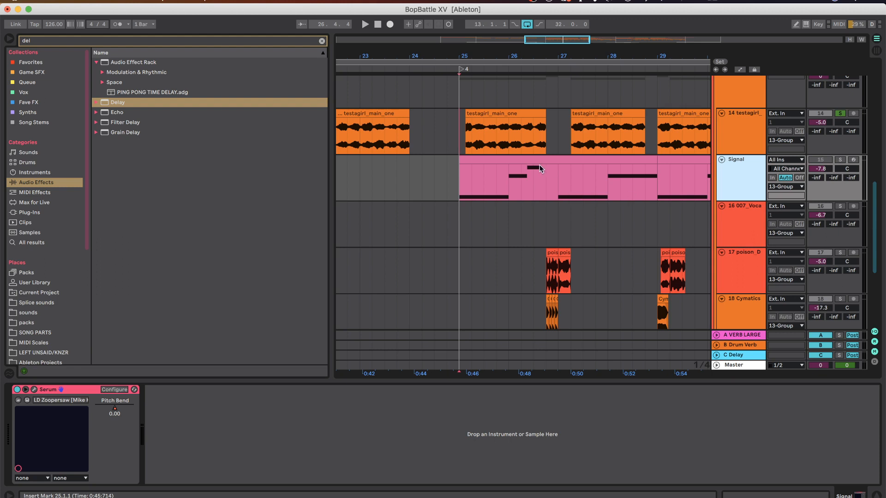
pyautogui.click(460, 187)
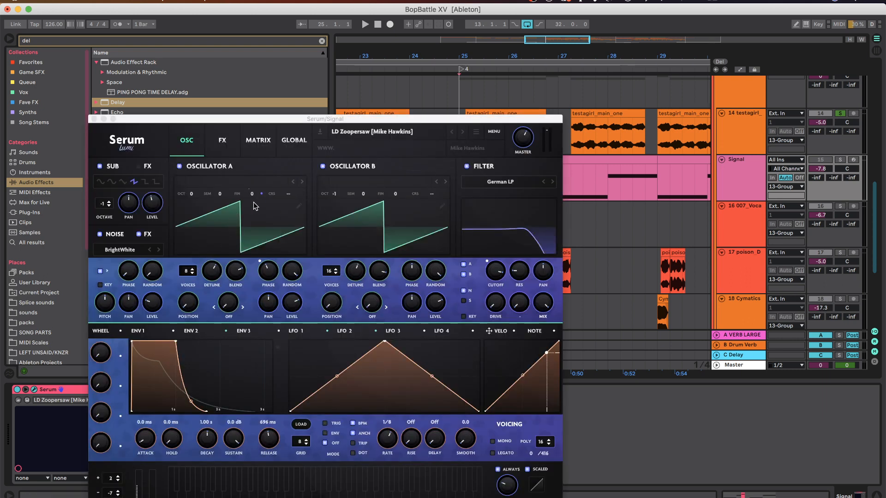
pyautogui.click(352, 332)
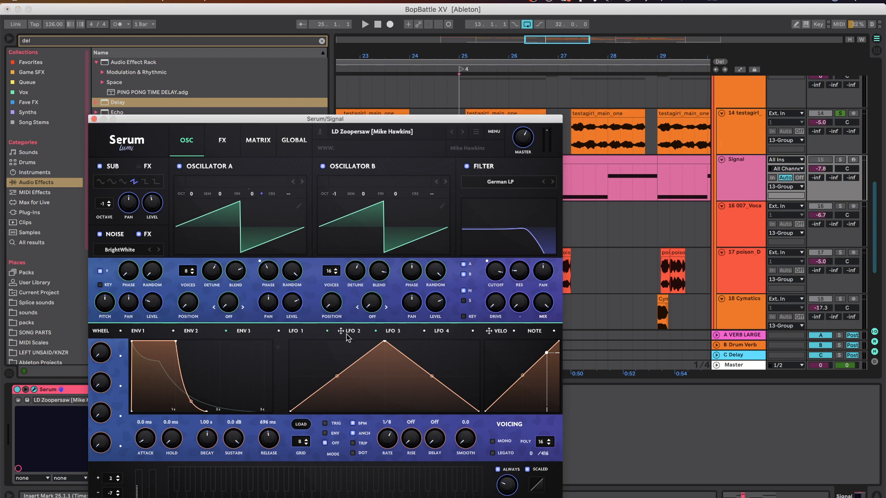
pyautogui.click(315, 333)
pyautogui.click(94, 119)
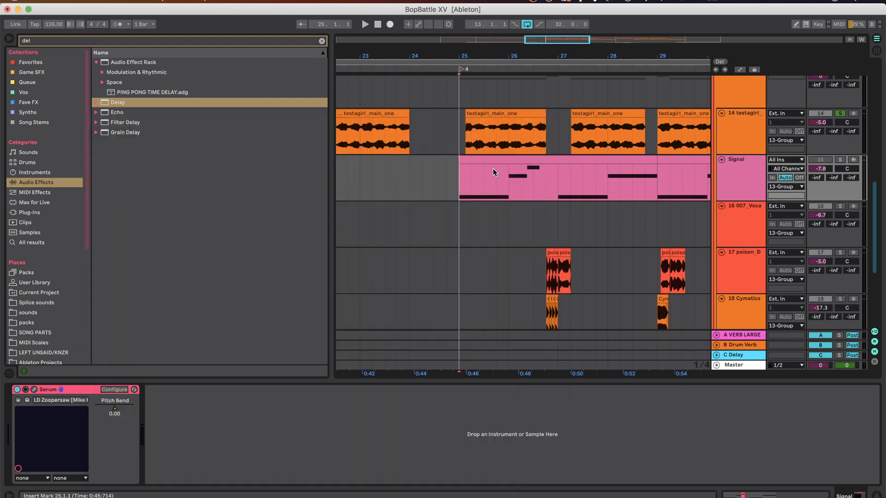
# - Solo the Signal track, play its chords from 25.1.1, and unsolo it with the insert mark back at 25.1.1
pyautogui.click(841, 160)
pyautogui.press('space')
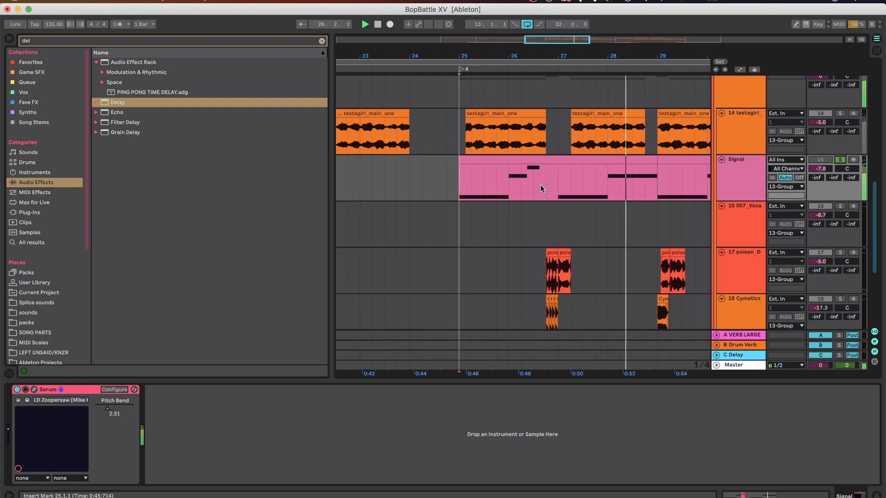
pyautogui.press('space')
pyautogui.scroll(-4, 541, 185)
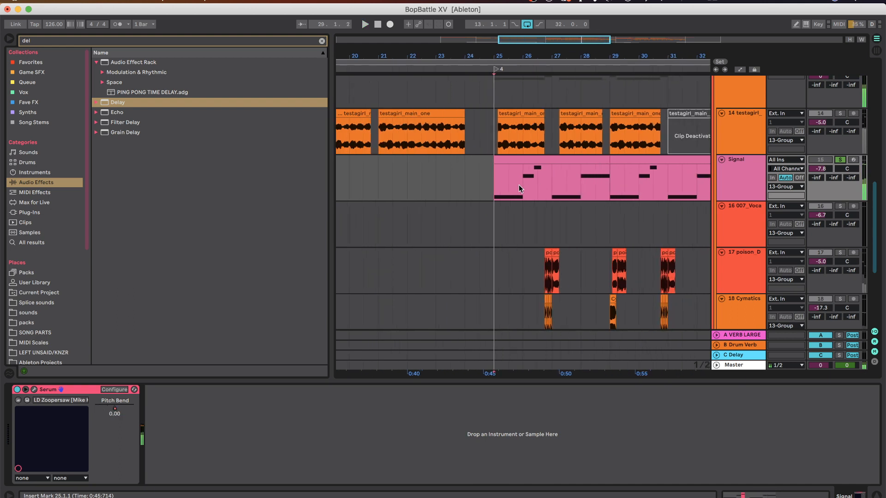
pyautogui.click(495, 181)
pyautogui.click(838, 160)
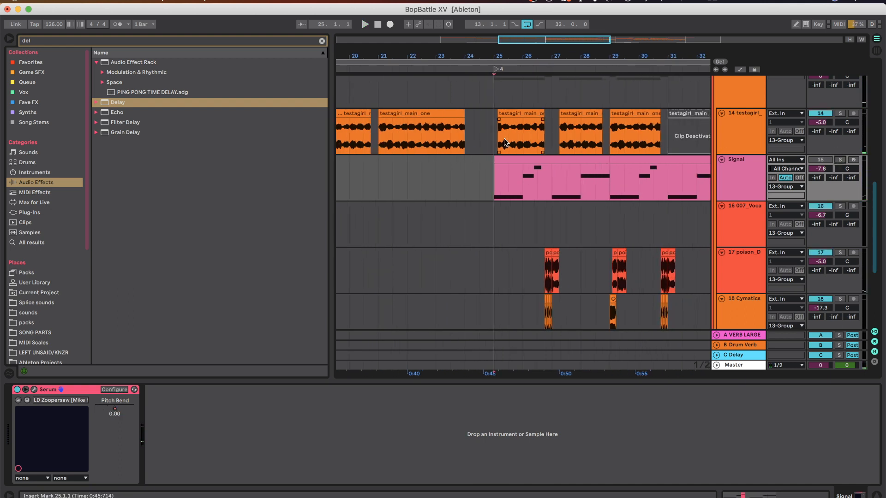
# - Select the 14 testagirl clip starting at 25.1.3 and bypass the track's rack that contains the Vocoder
pyautogui.click(493, 141)
pyautogui.scroll(4, 493, 142)
pyautogui.click(721, 173)
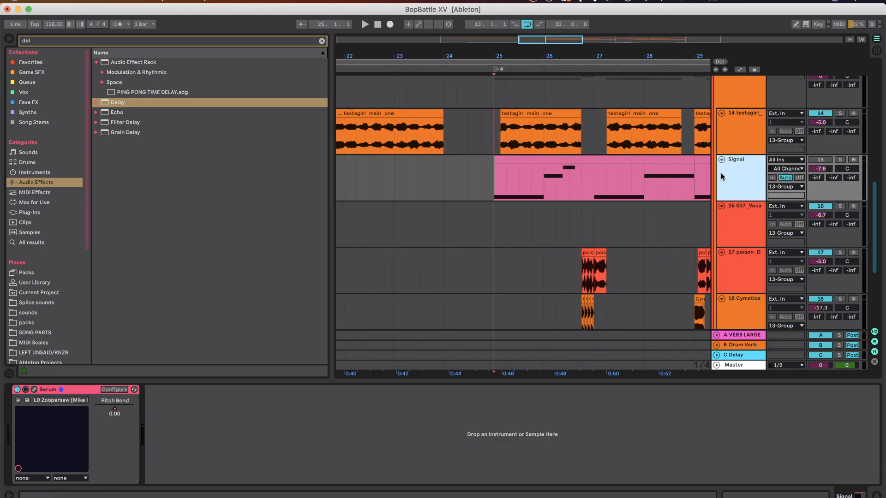
pyautogui.click(549, 114)
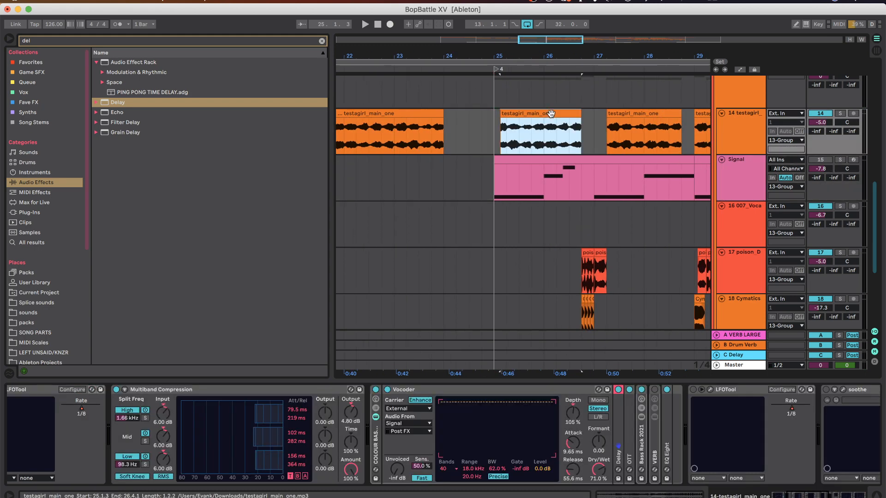
pyautogui.click(375, 390)
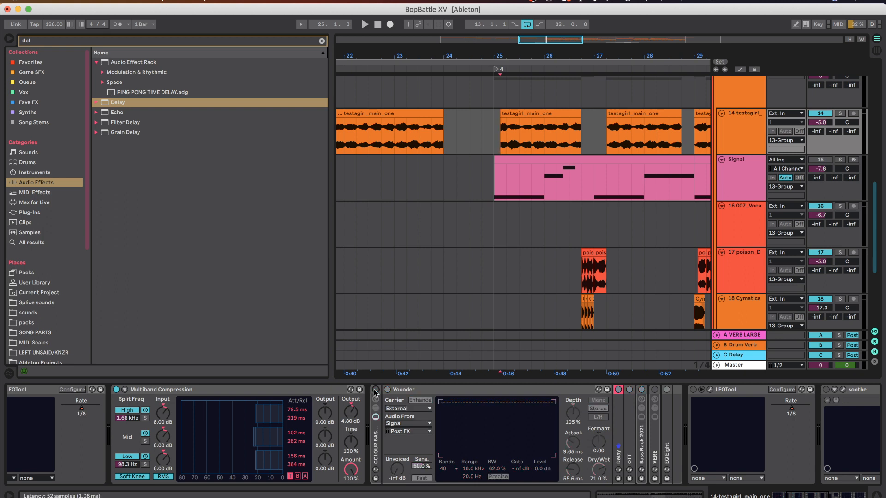
# - Solo the 14 testagirl track and play it from 25.1.3 without the Vocoder rack
pyautogui.click(841, 113)
pyautogui.press('space')
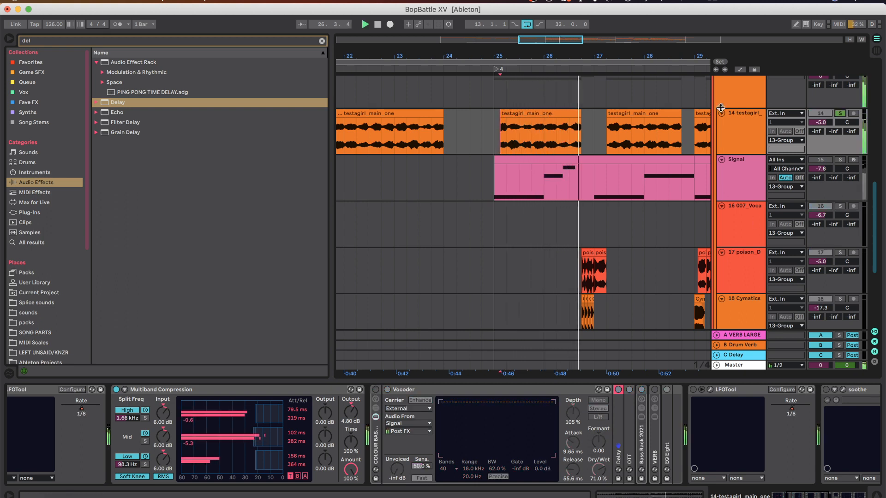
pyautogui.press('space')
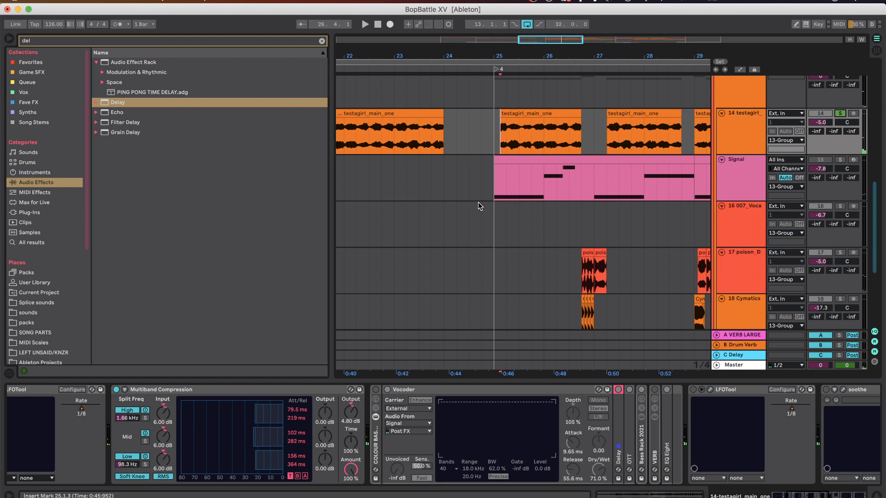
# - Reactivate the Vocoder rack on the 14 testagirl track and set the insert mark at 25.1.1
pyautogui.click(376, 391)
pyautogui.click(494, 138)
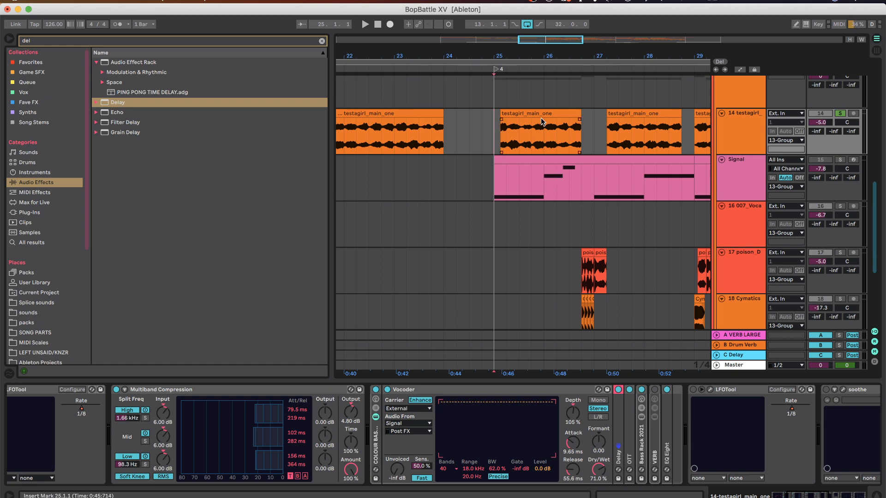
# - Play the soloed 14 testagirl track from 25.1.1 with the Vocoder rack active and bring the following effects into view
pyautogui.press('space')
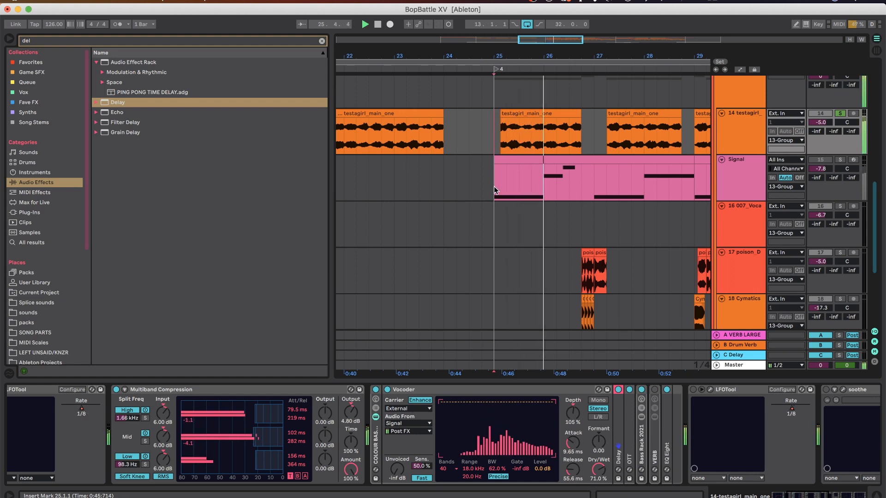
pyautogui.hscroll(3, 577, 383)
pyautogui.press('space')
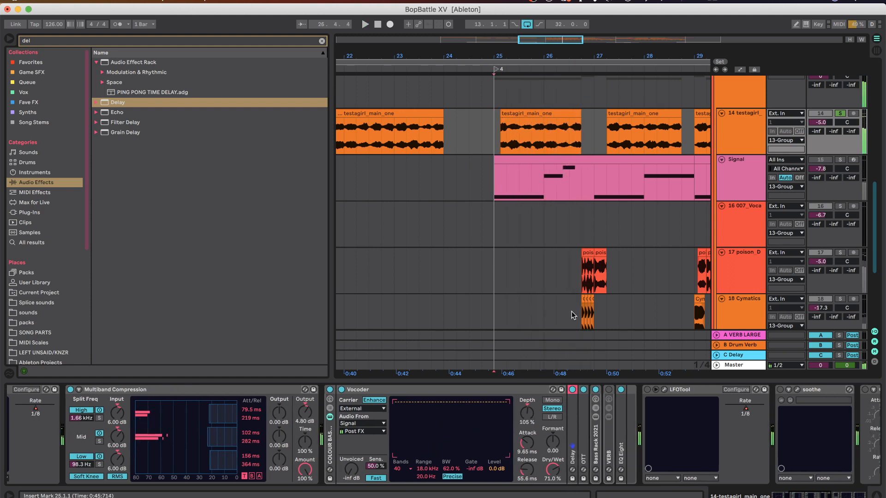
pyautogui.hscroll(2, 542, 358)
pyautogui.hscroll(2, 600, 405)
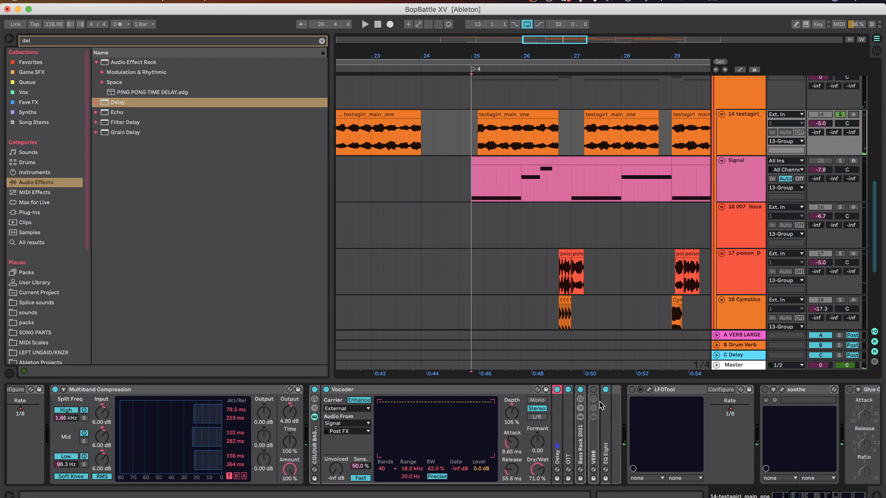
pyautogui.hscroll(1, 600, 405)
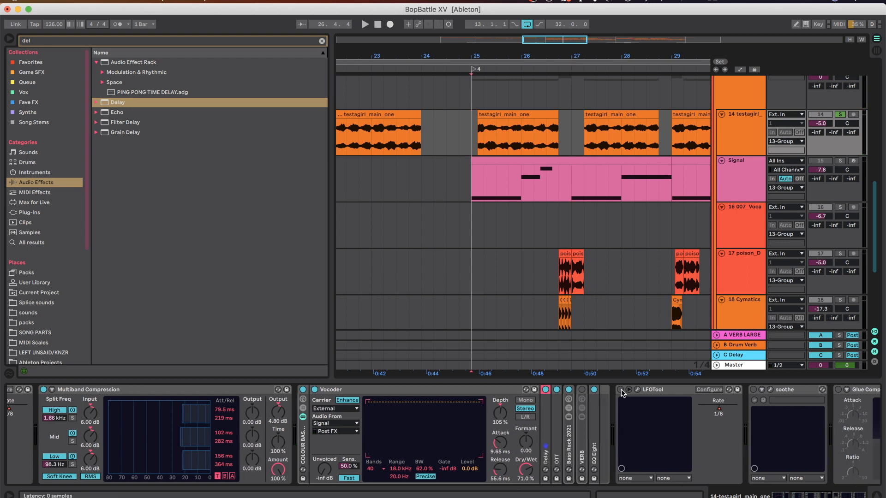
# - Activate LFOTool on the 14 testagirl track and play the soloed track from 25.1.1
pyautogui.click(620, 390)
pyautogui.press('space')
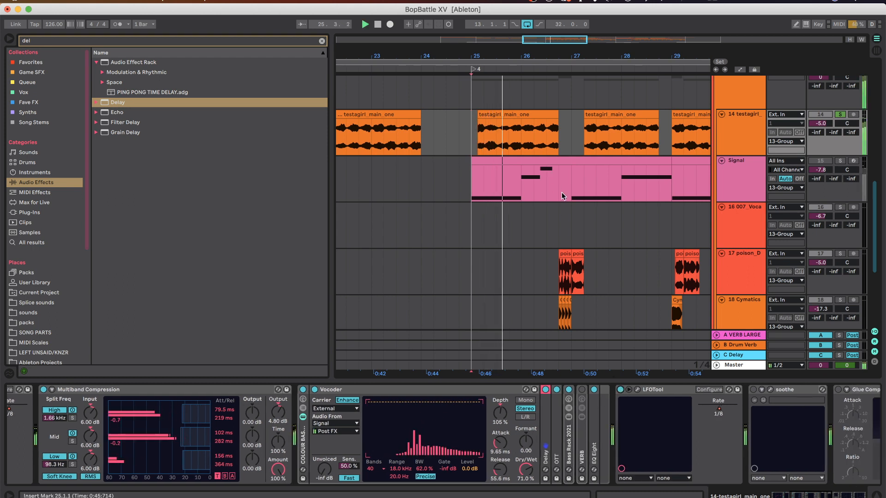
pyautogui.hscroll(5, 646, 431)
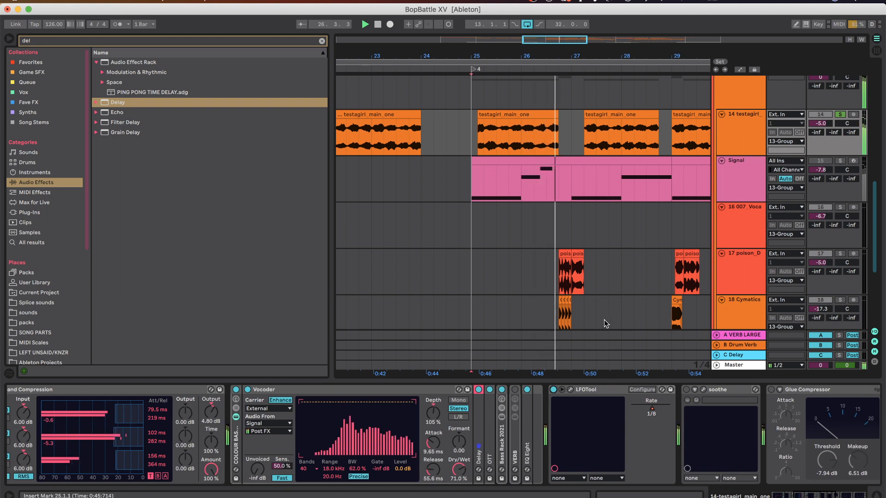
pyautogui.hscroll(2, 563, 198)
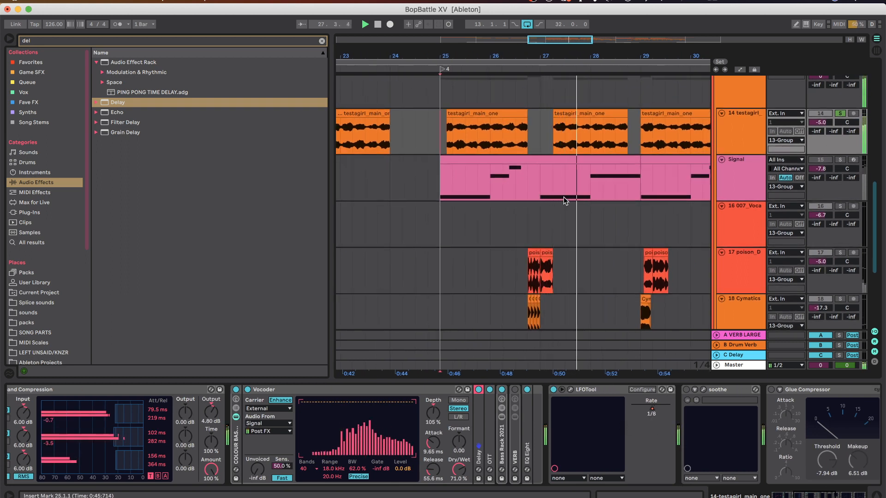
pyautogui.hscroll(9, 643, 420)
pyautogui.hscroll(-5, 642, 422)
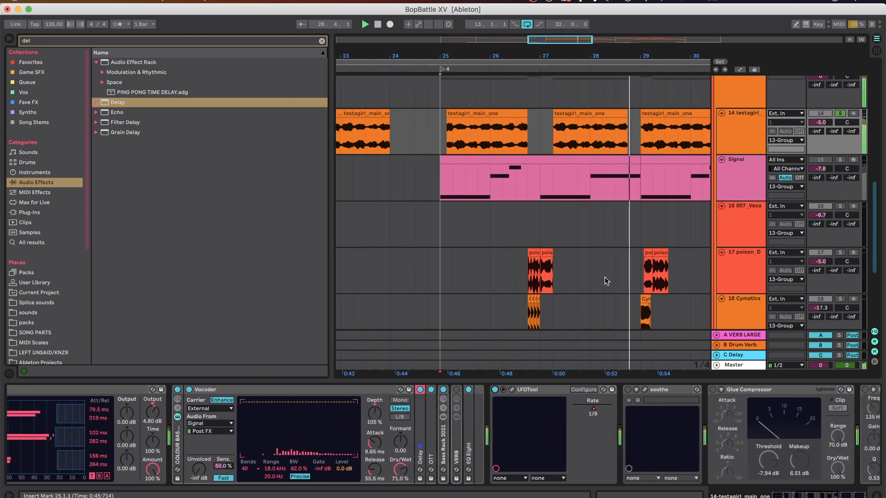
pyautogui.press('space')
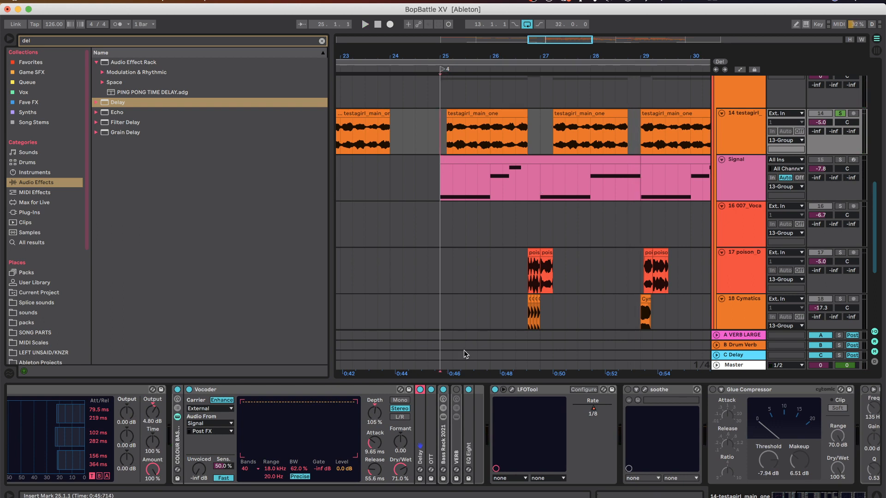
# - Unfold the Delay and OTT devices inside the COLOUR BASS RACK one after the other, folding each again after viewing its settings
pyautogui.doubleClick(422, 444)
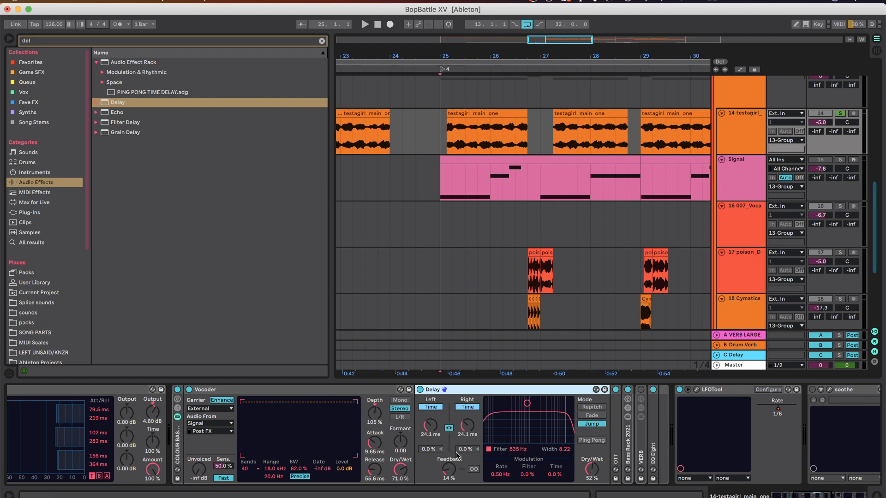
pyautogui.doubleClick(454, 390)
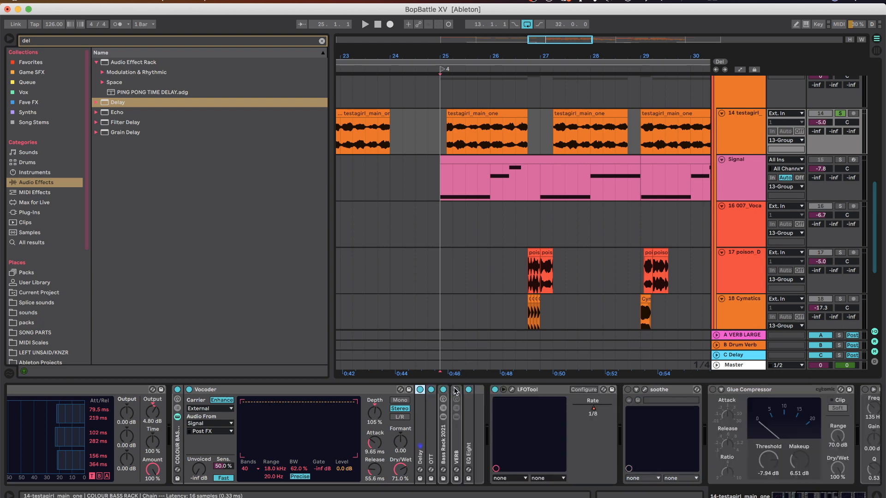
pyautogui.doubleClick(430, 409)
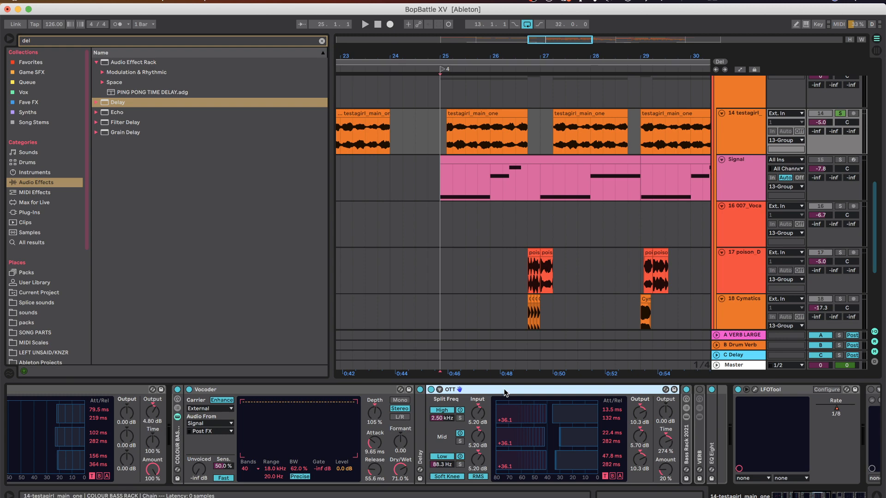
pyautogui.doubleClick(504, 389)
# - Examine Bass Rack 2021 while playing from 25.1.1, and inspect the EQ Eight at the end of the vocoder rack, leaving both folded
pyautogui.doubleClick(445, 436)
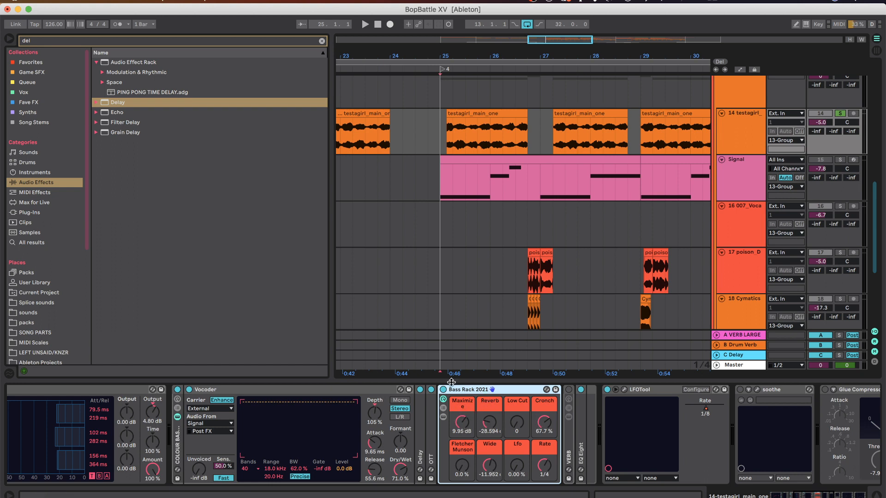
pyautogui.press('space')
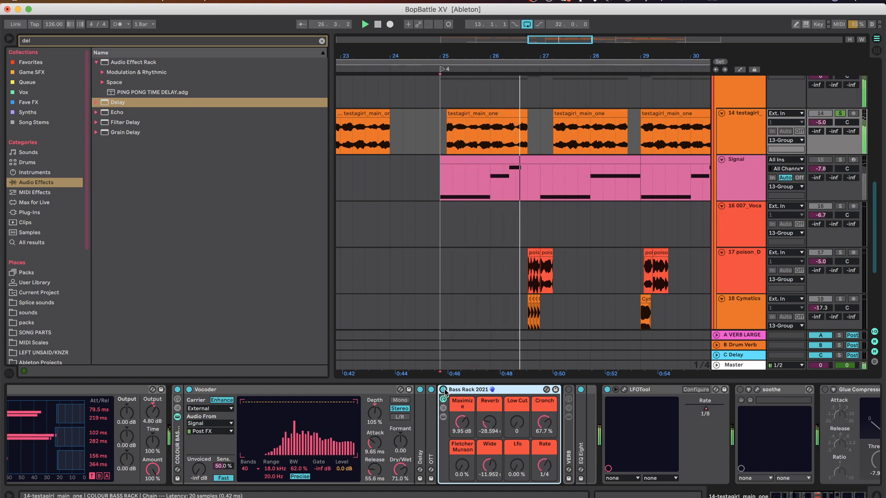
pyautogui.press('space')
pyautogui.doubleClick(468, 391)
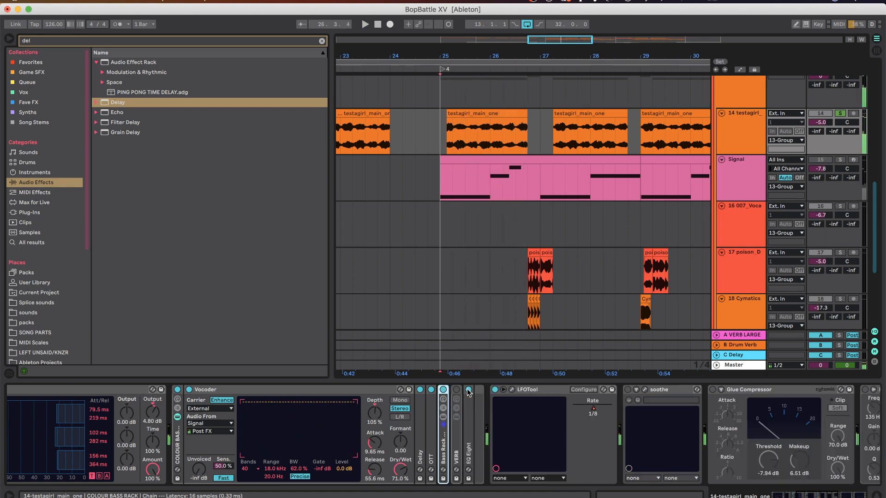
pyautogui.doubleClick(468, 443)
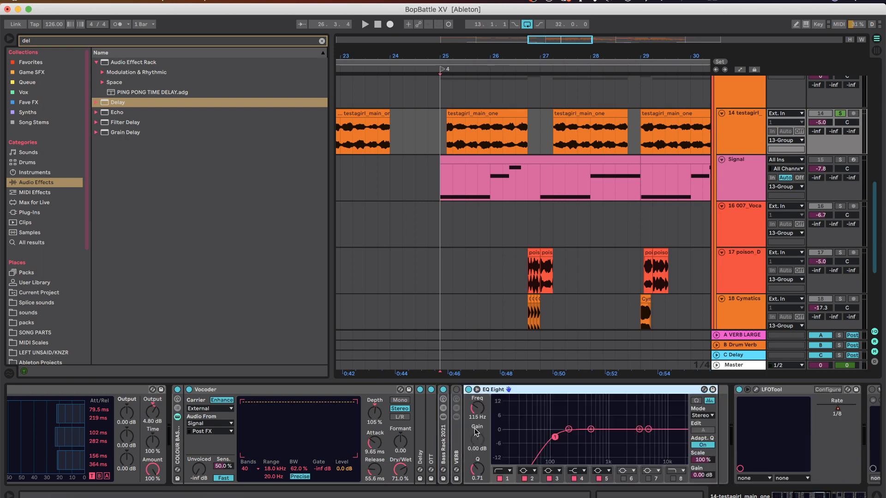
pyautogui.doubleClick(537, 391)
# - Play the 14 testagirl track from 25.1.1 with soothe and Glue Compressor on, and activate the EQ Eight following the Glue Compressor
pyautogui.hscroll(5, 320, 416)
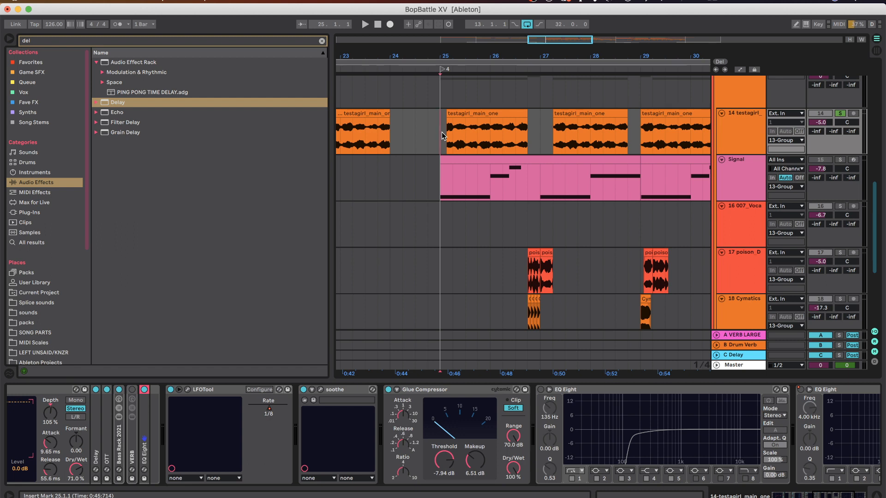
pyautogui.press('space')
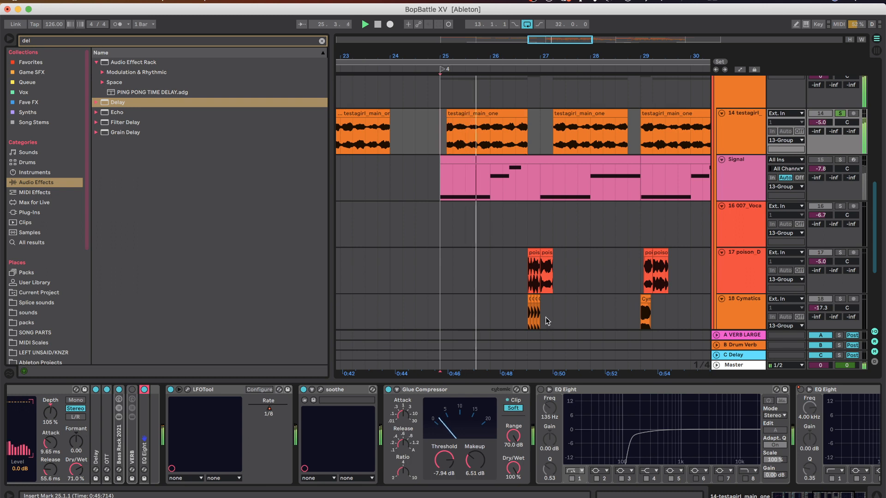
pyautogui.hscroll(5, 508, 438)
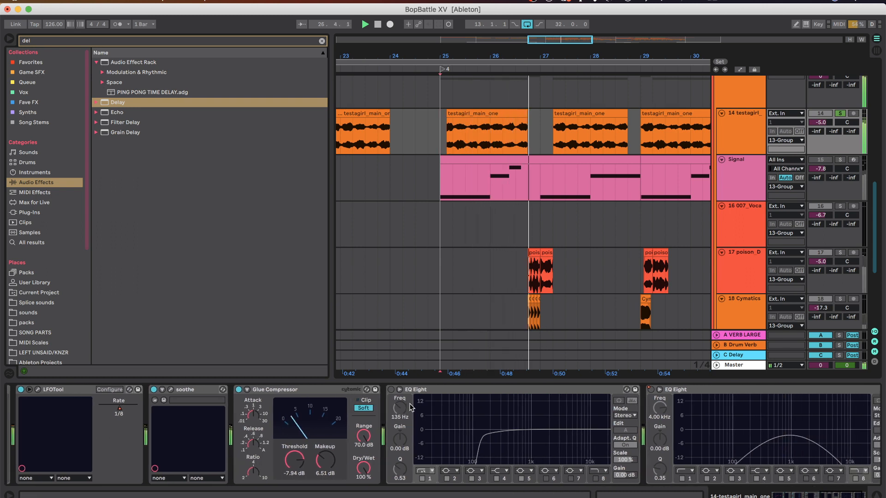
pyautogui.click(391, 390)
# - Set the insert mark at 25.1.1 on the 19 ANV_voc track and show its effects chain
pyautogui.scroll(-8, 538, 195)
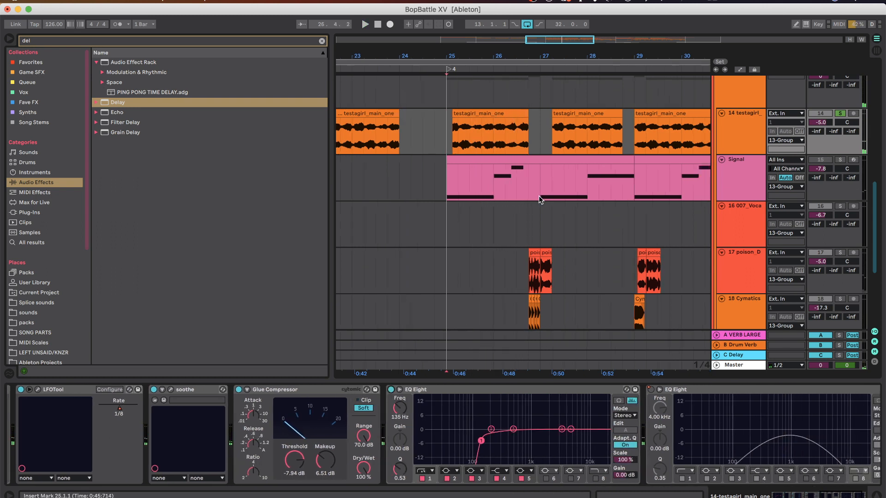
pyautogui.click(506, 183)
pyautogui.hscroll(-1, 506, 183)
pyautogui.scroll(-6, 516, 178)
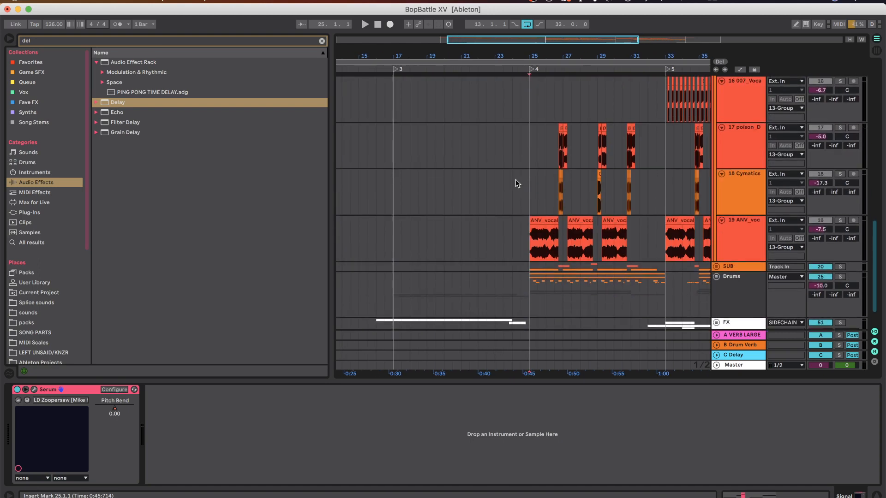
pyautogui.click(522, 207)
pyautogui.scroll(3, 521, 207)
pyautogui.scroll(2, 521, 209)
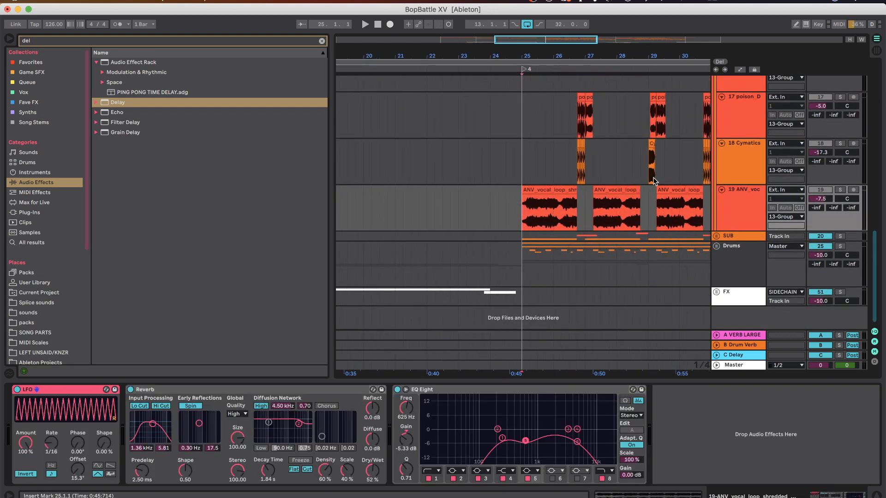
pyautogui.scroll(2, 548, 170)
pyautogui.scroll(-1, 548, 170)
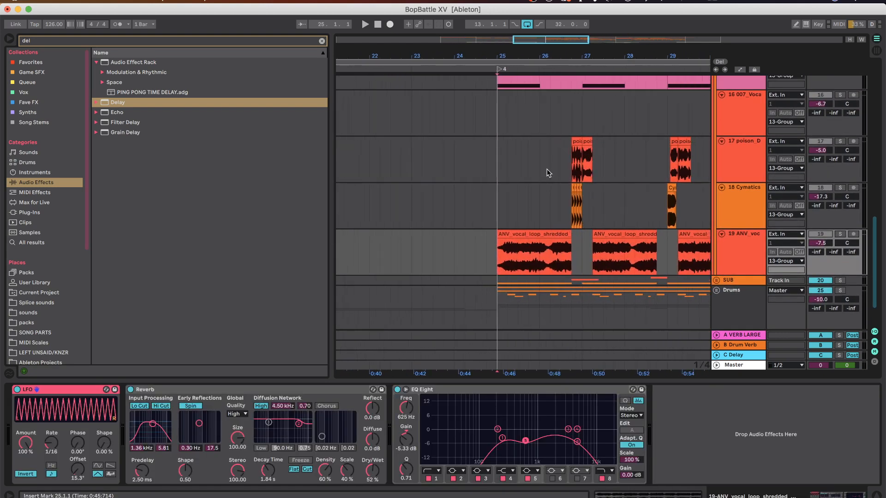
# - Solo the 19 ANV_voc track and play its vocal loop from 25.1.1
pyautogui.click(845, 233)
pyautogui.press('space')
pyautogui.click(733, 254)
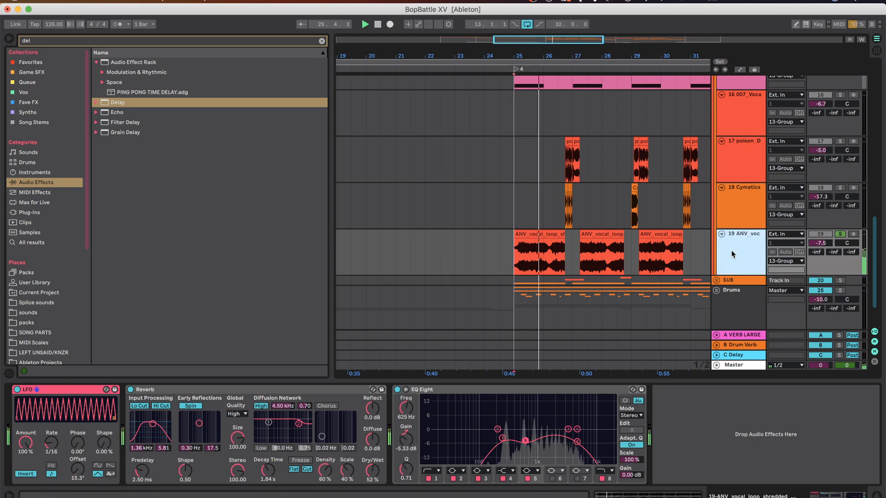
pyautogui.scroll(2, 544, 259)
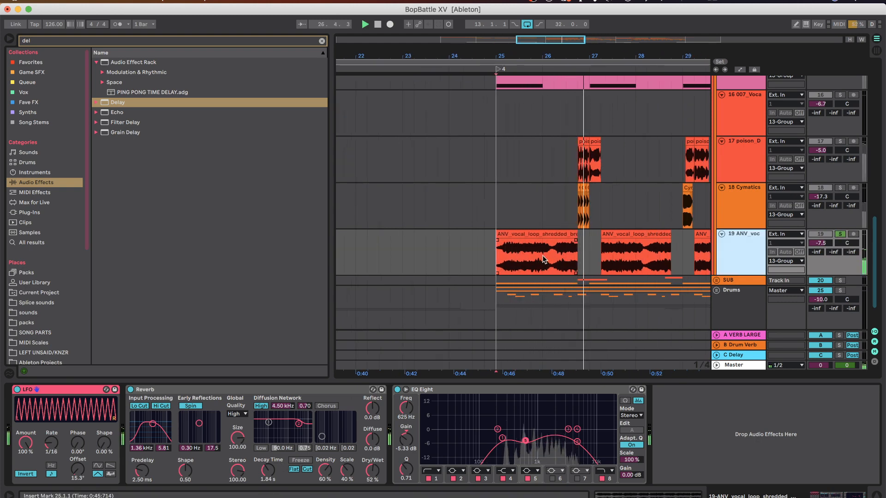
pyautogui.press('space')
# - Solo the 4 osr_rework track in the Vox group and play its chops from 25.1.1
pyautogui.scroll(-2, 571, 243)
pyautogui.scroll(10, 571, 244)
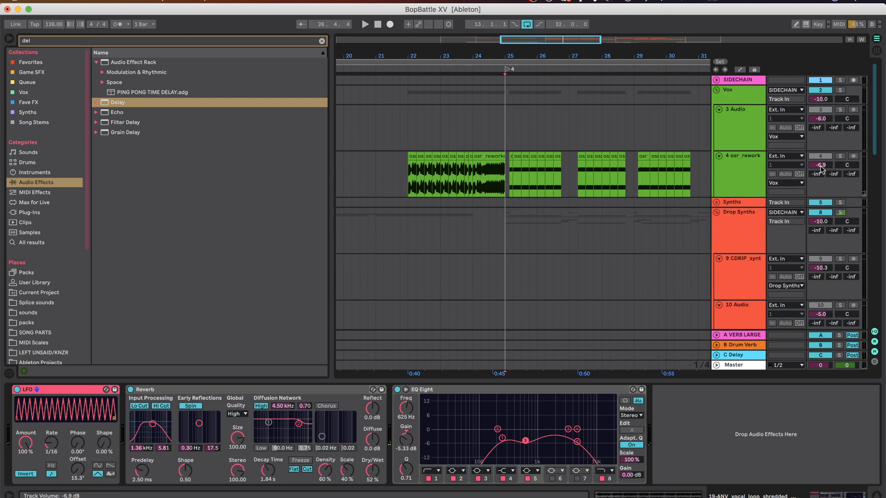
pyautogui.click(839, 157)
pyautogui.press('space')
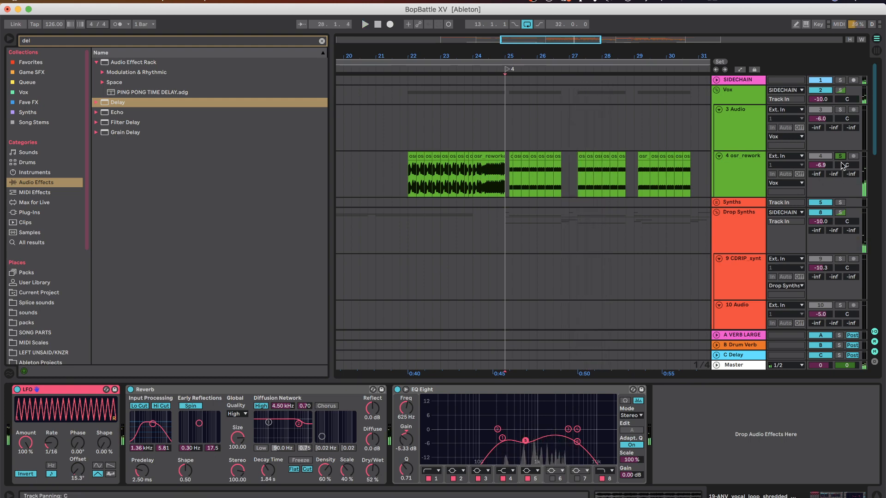
pyautogui.press('space')
# - Set the insert mark at 26.4.1 on the 18 Cymatics track, solo the track and play its white noise hits
pyautogui.scroll(-10, 678, 233)
pyautogui.scroll(5, 573, 210)
pyautogui.click(546, 183)
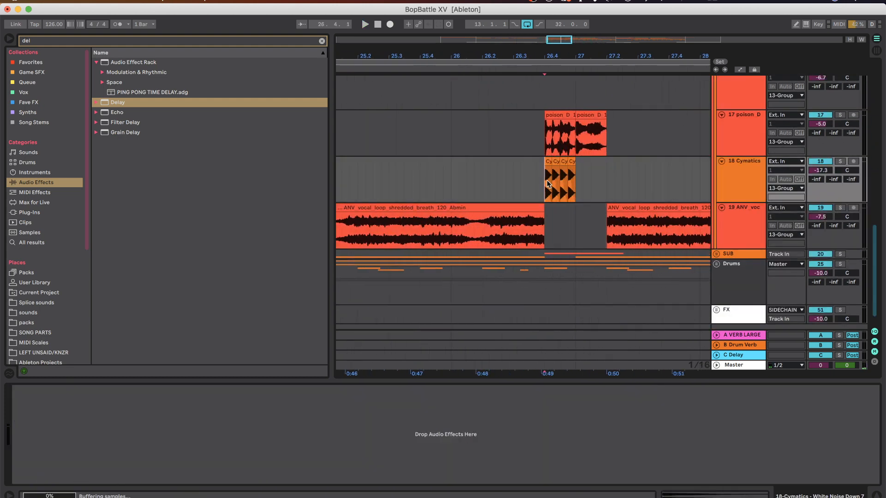
pyautogui.scroll(6, 576, 194)
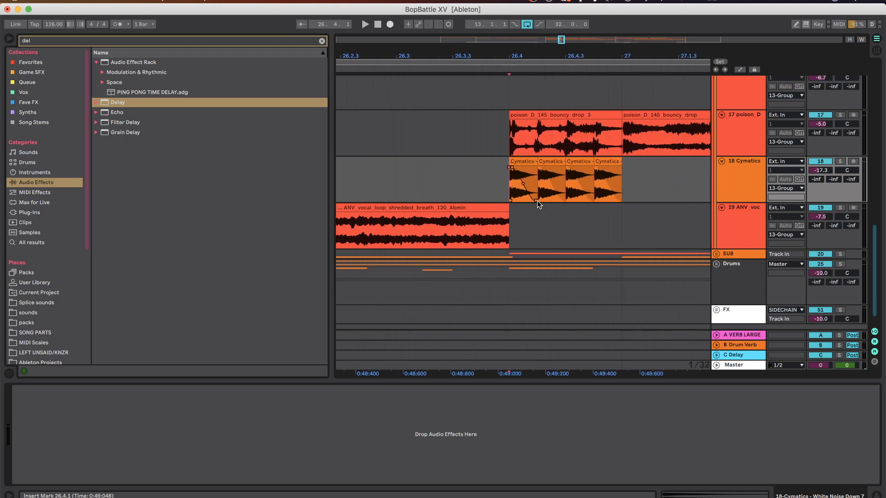
pyautogui.scroll(-3, 511, 193)
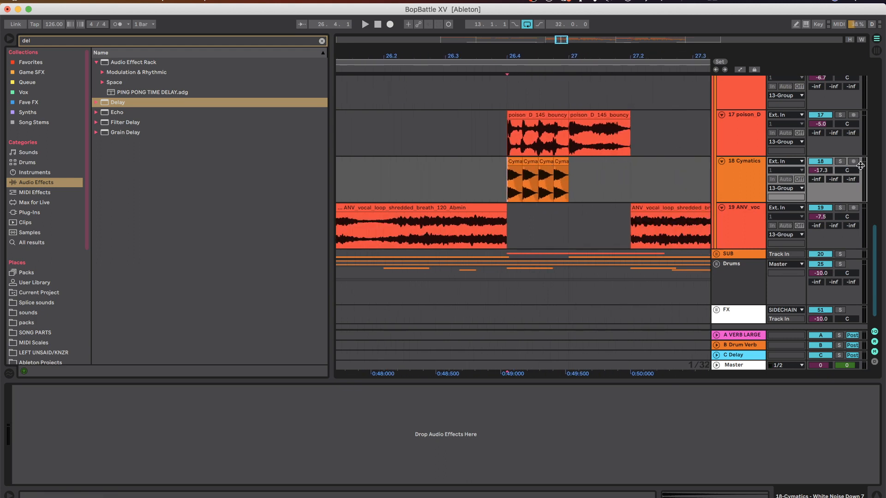
pyautogui.scroll(-5, 643, 169)
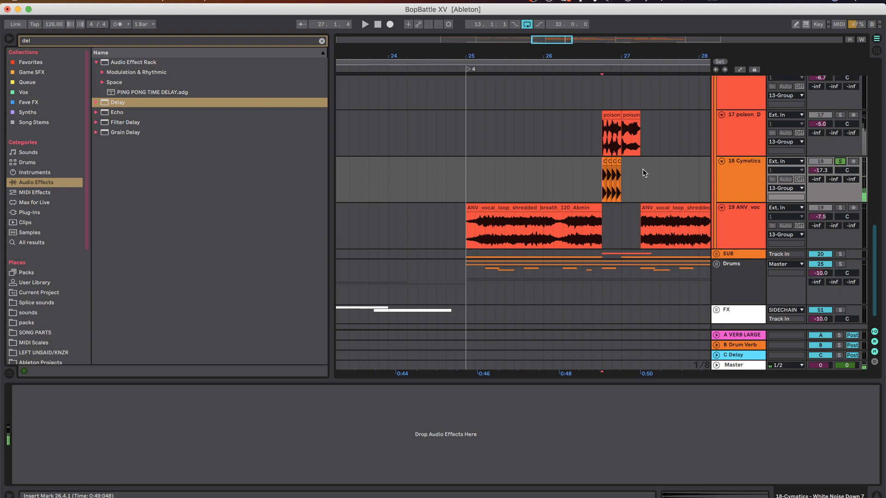
# - Solo the 17 poison_D track in place of 18 Cymatics and play its clips from 26.4.1
pyautogui.click(840, 114)
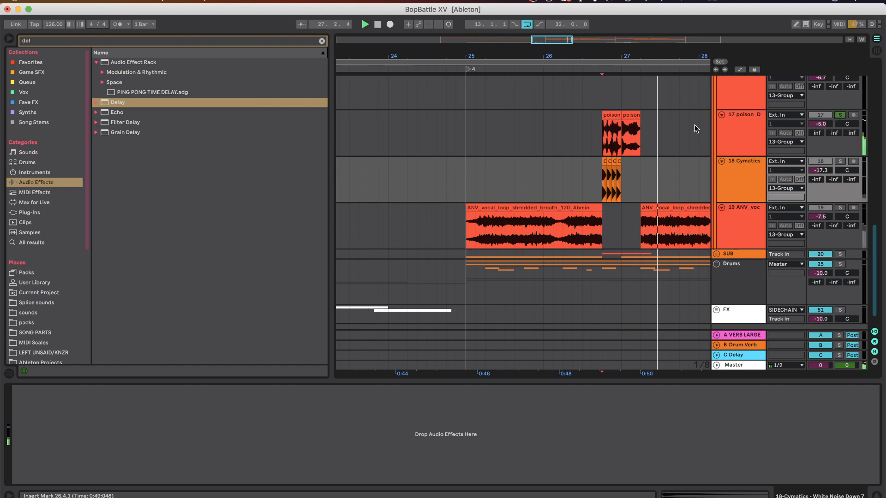
pyautogui.scroll(3, 694, 124)
pyautogui.scroll(-5, 700, 152)
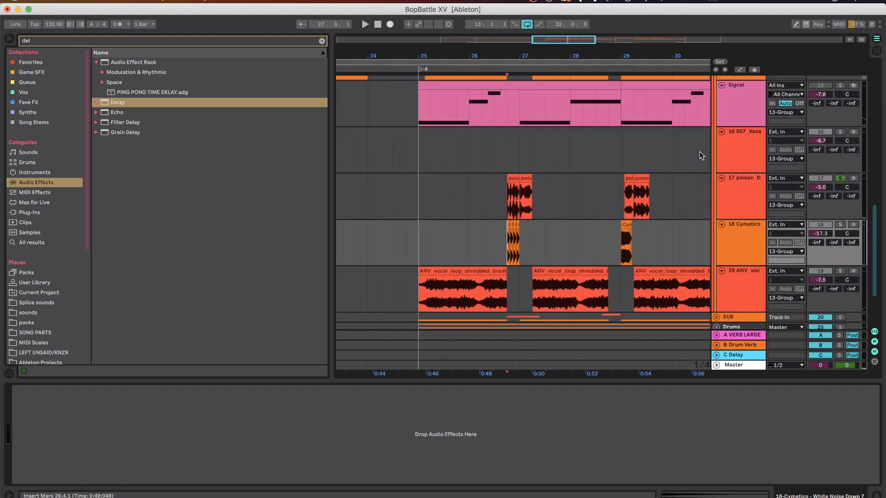
# - Set the insert mark at 29.1.1 on the 17 poison_D track, just before its second pair of clips
pyautogui.click(621, 195)
pyautogui.scroll(4, 618, 199)
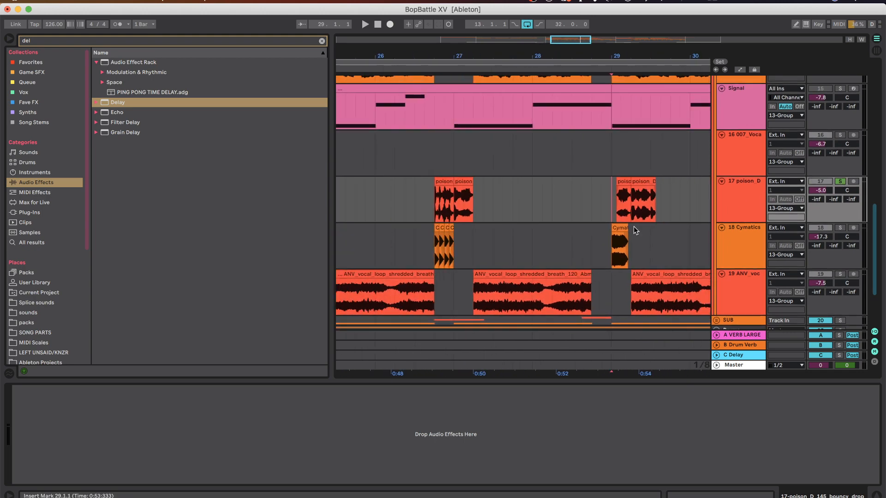
pyautogui.scroll(-7, 629, 257)
pyautogui.scroll(2, 720, 234)
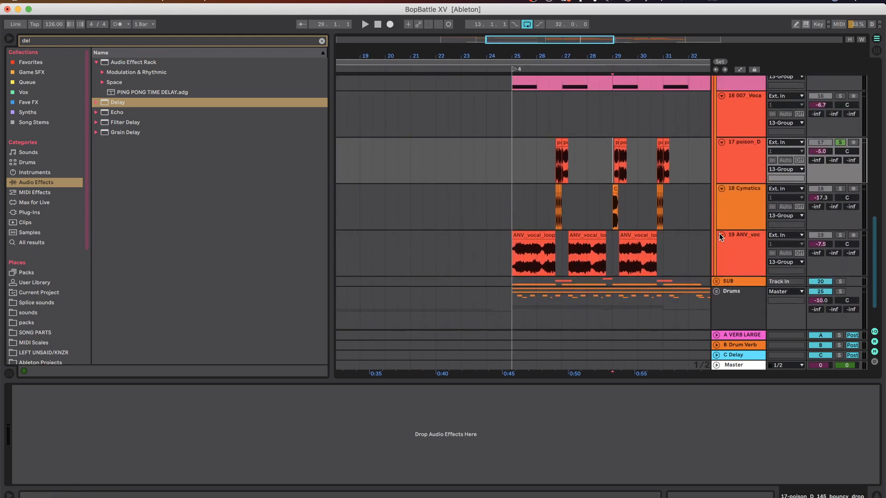
# - Collapse the 13 Group inside the Drop Synths group
pyautogui.scroll(-1, 719, 234)
pyautogui.scroll(5, 718, 240)
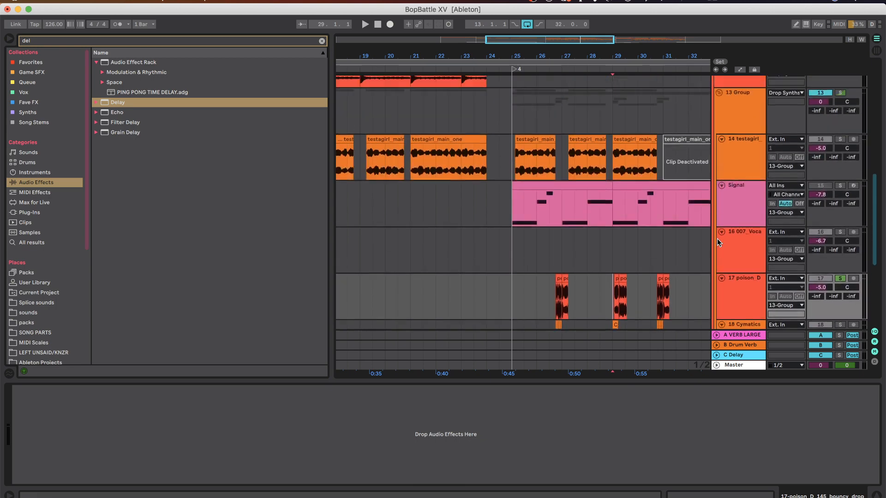
pyautogui.scroll(3, 718, 231)
pyautogui.click(719, 161)
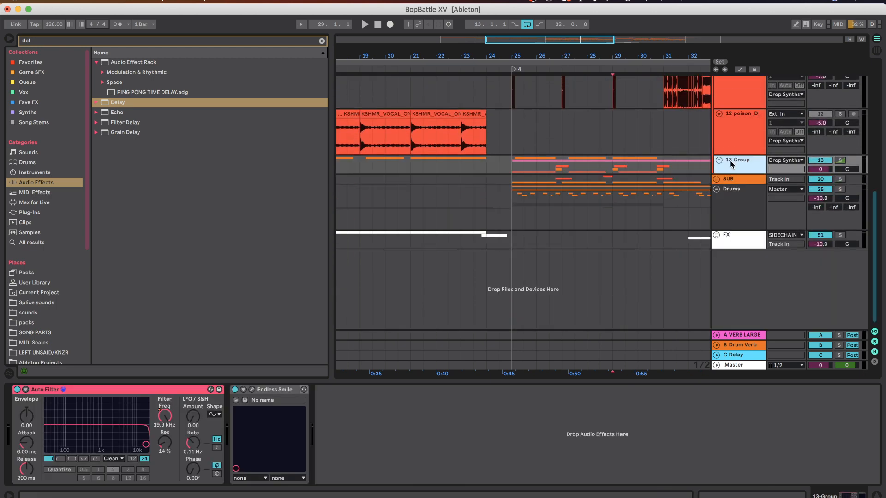
# - Set the insert mark at 25.1.1, collapse the Drop Synths group and play it in solo
pyautogui.click(510, 163)
pyautogui.scroll(10, 509, 163)
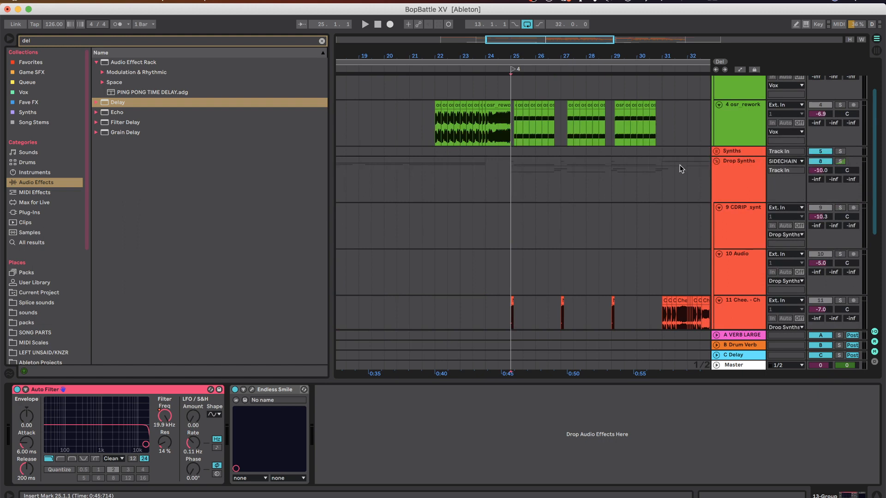
pyautogui.click(716, 161)
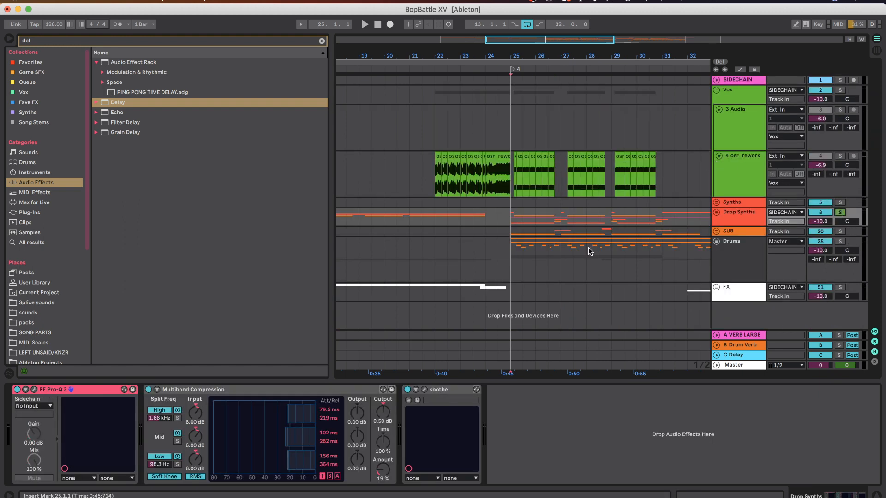
pyautogui.press('space')
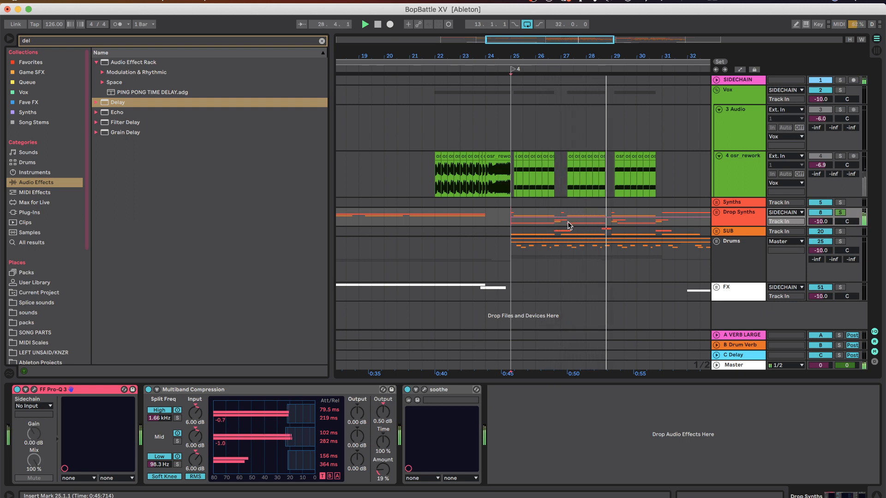
pyautogui.press('space')
# - Expand the SUB group and play it in solo from 25.1.1, following its bass clips
pyautogui.click(529, 232)
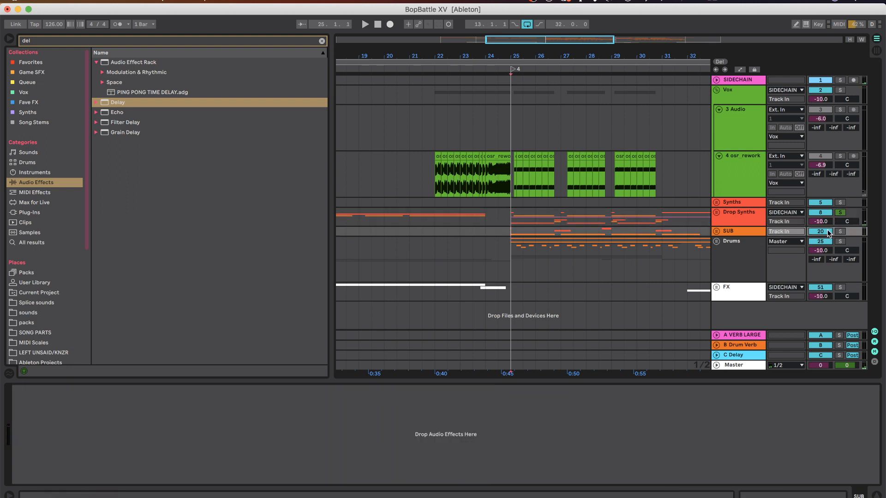
pyautogui.click(716, 231)
pyautogui.press('space')
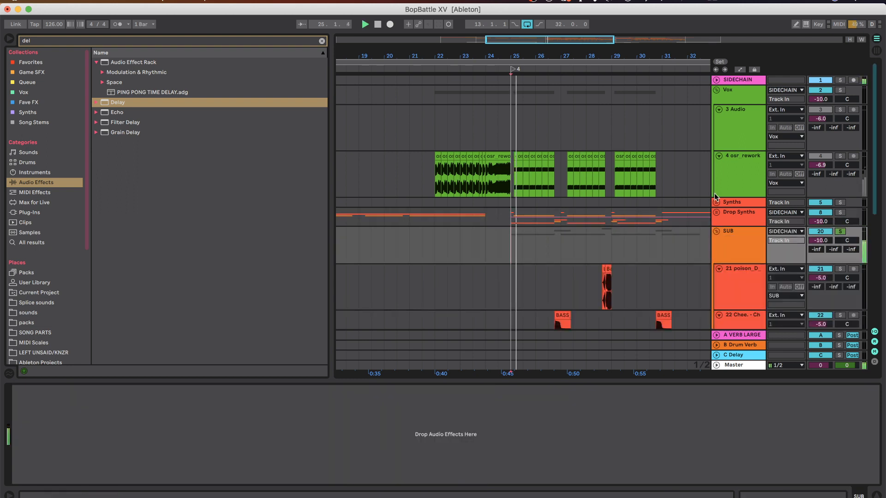
pyautogui.scroll(-5, 715, 206)
pyautogui.scroll(2, 593, 210)
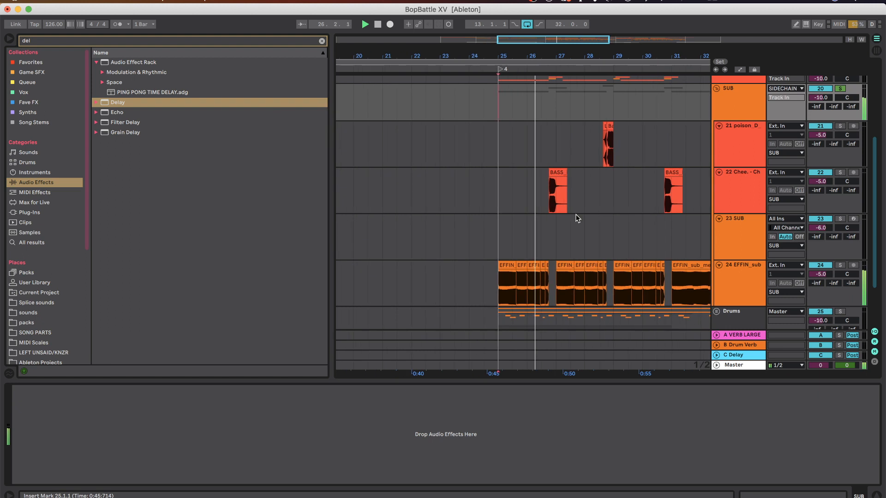
pyautogui.scroll(1, 576, 215)
pyautogui.scroll(2, 575, 215)
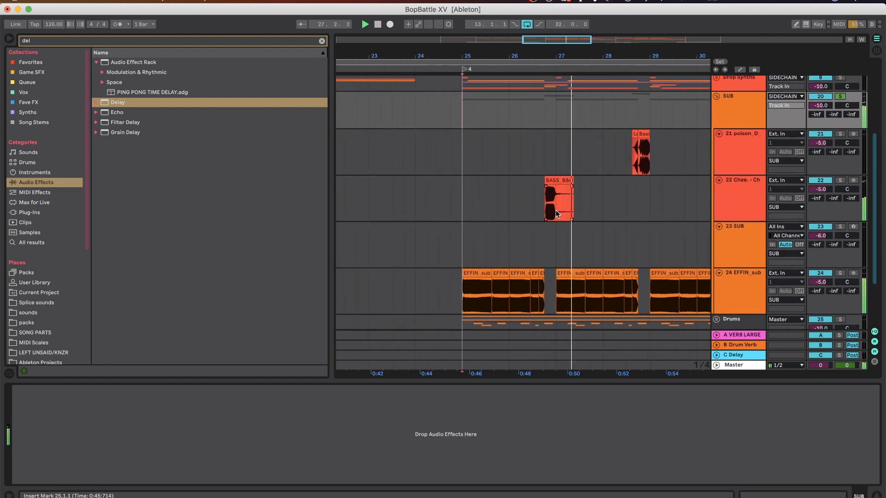
pyautogui.hscroll(1, 617, 200)
pyautogui.scroll(2, 604, 191)
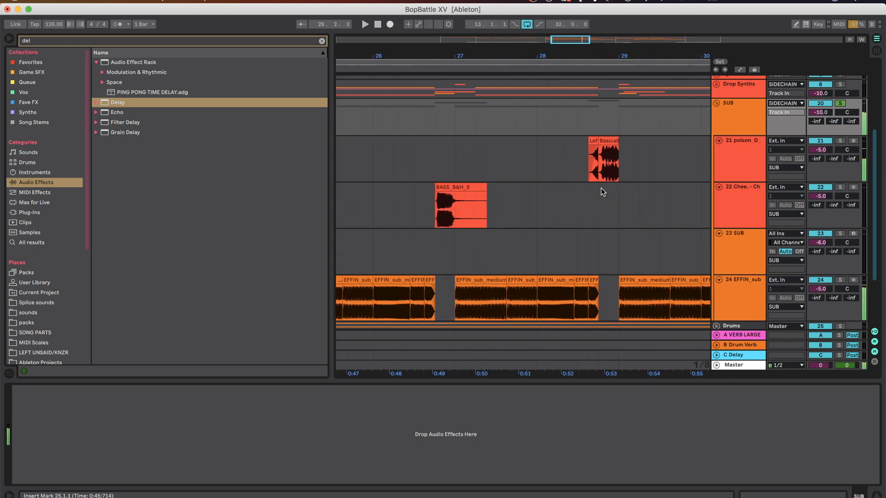
pyautogui.press('space')
# - Hide the device view, solo the 22 Chee track and play its BASS_B&H_8 clip from 26.4.1
pyautogui.click(483, 207)
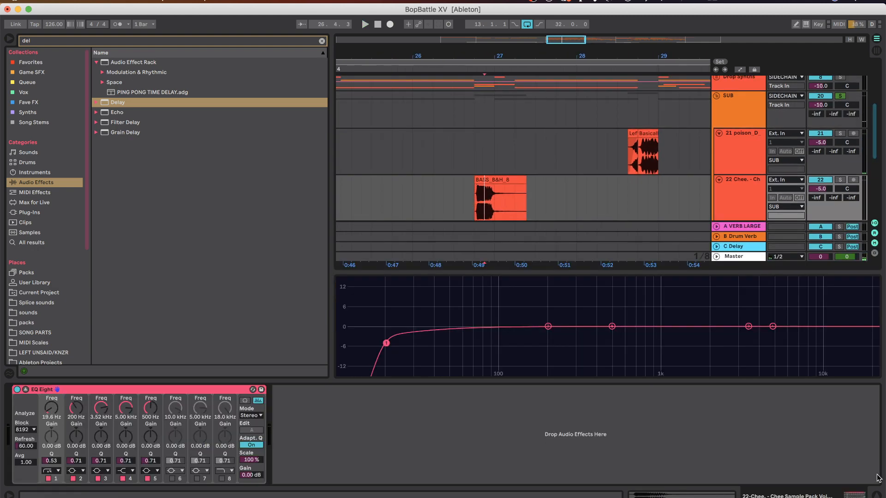
pyautogui.click(874, 495)
pyautogui.scroll(2, 473, 243)
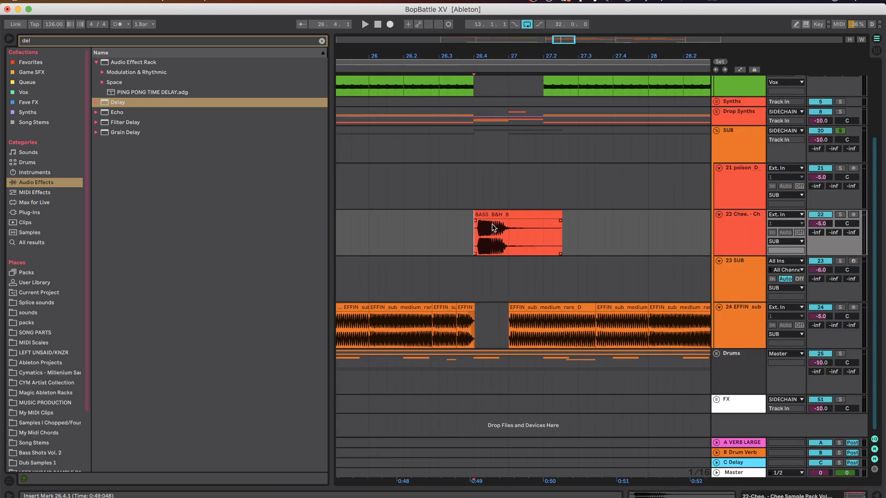
pyautogui.click(476, 243)
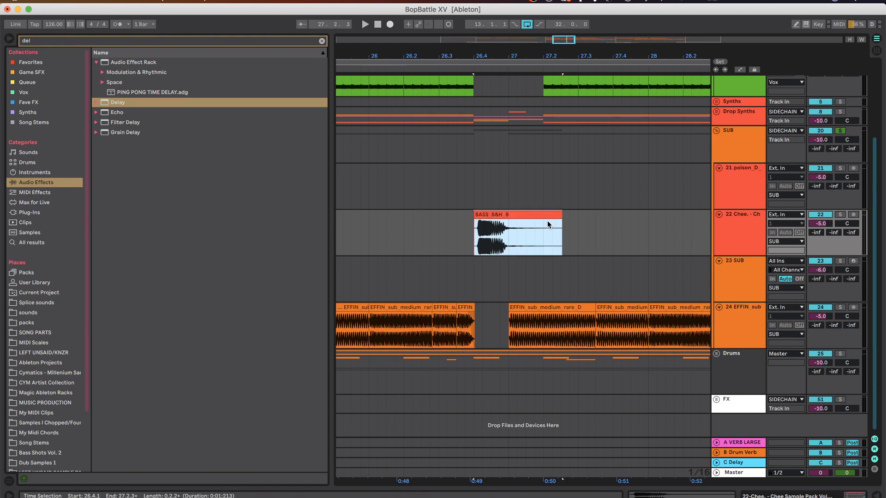
pyautogui.click(841, 216)
pyautogui.press('space')
pyautogui.hscroll(3, 637, 220)
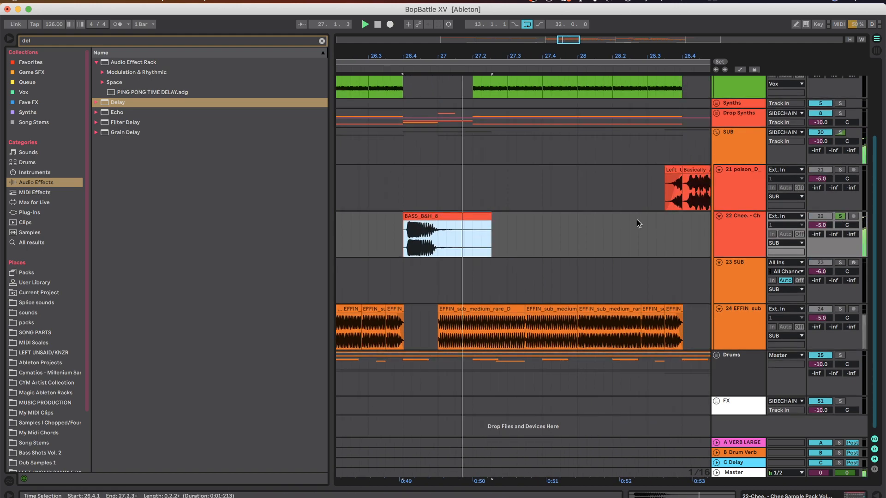
pyautogui.press('space')
# - Solo the 21 poison_D track in place of 22 Chee and play its two clips from 28.3.3
pyautogui.click(664, 195)
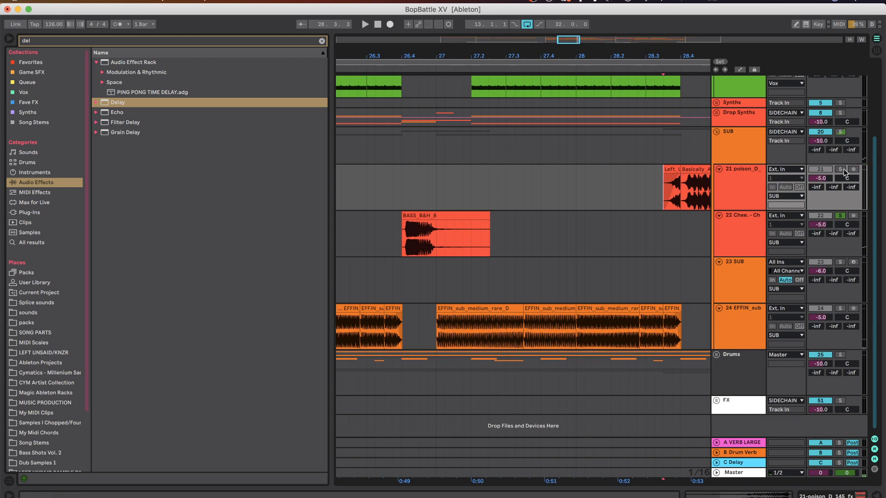
pyautogui.click(844, 170)
pyautogui.press('space')
pyautogui.scroll(-3, 657, 188)
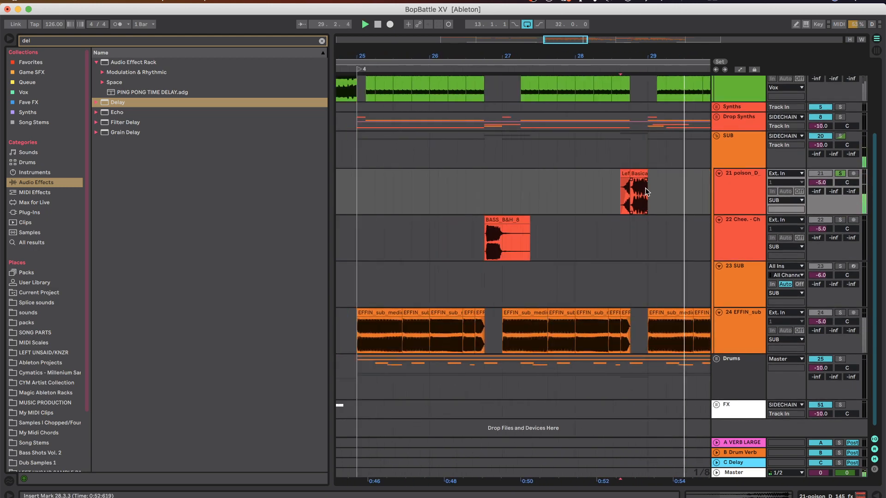
pyautogui.press('space')
pyautogui.scroll(-2, 646, 192)
pyautogui.hscroll(4, 646, 192)
pyautogui.scroll(4, 540, 215)
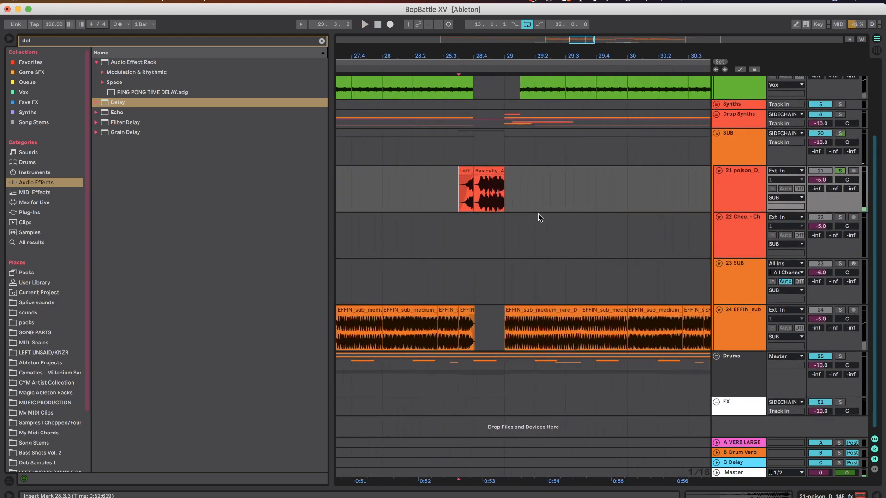
# - Try the Basically_A clip at a doubled segment BPM of 162, restore it to 81 and hide the clip view
pyautogui.doubleClick(492, 174)
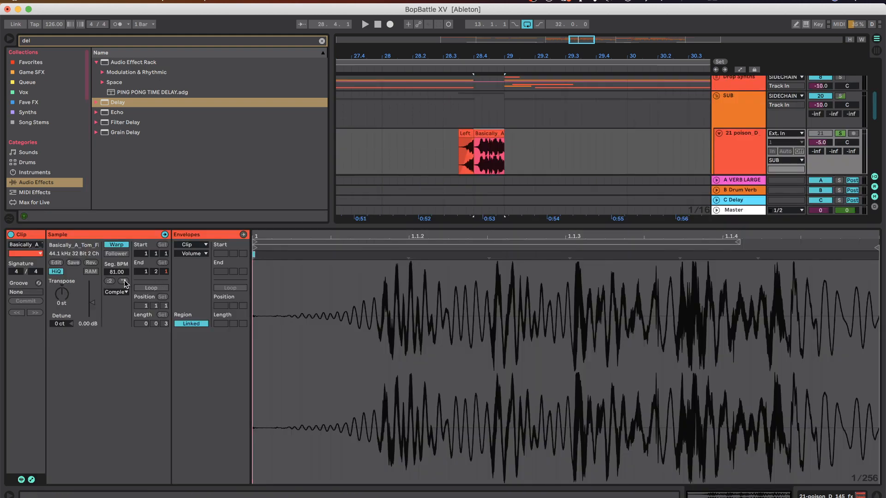
pyautogui.click(124, 281)
pyautogui.press('space')
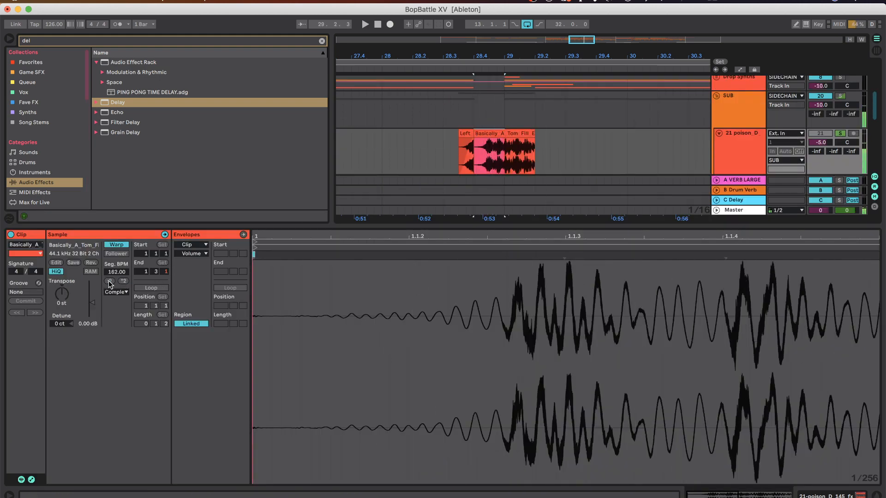
pyautogui.click(110, 282)
pyautogui.click(450, 153)
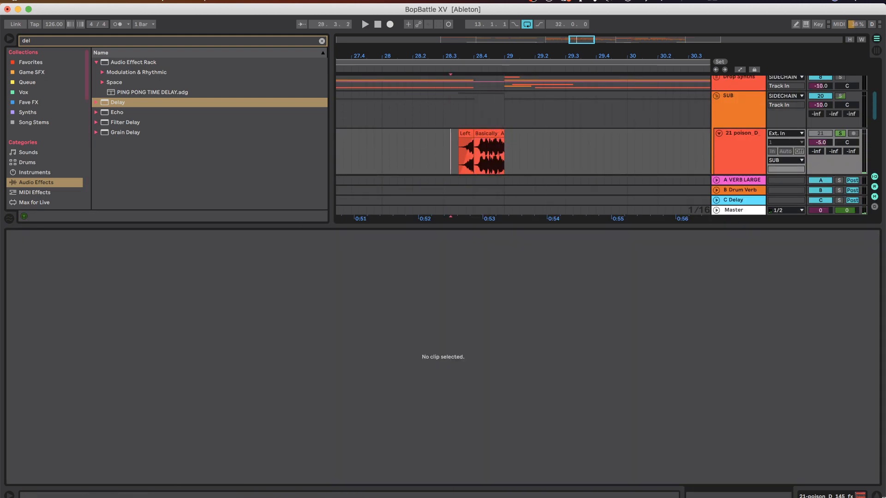
pyautogui.click(878, 496)
# - Set the insert mark at 25.1.1 on the 24 EFFIN_sub track, solo the track and play its sub clips
pyautogui.scroll(-5, 585, 324)
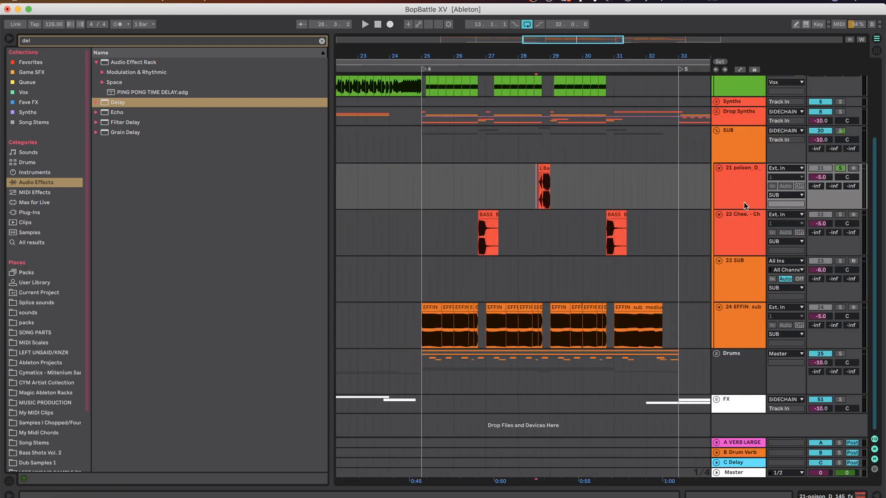
pyautogui.scroll(5, 400, 272)
pyautogui.click(480, 308)
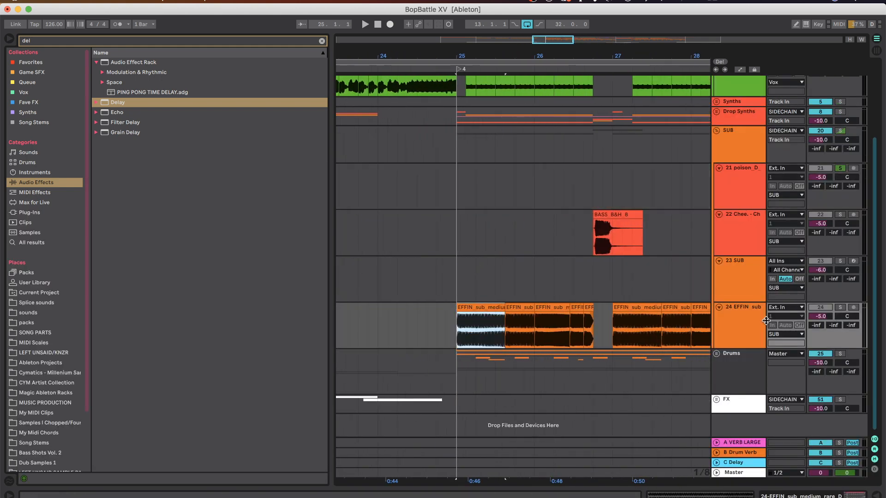
pyautogui.click(839, 309)
pyautogui.scroll(3, 455, 331)
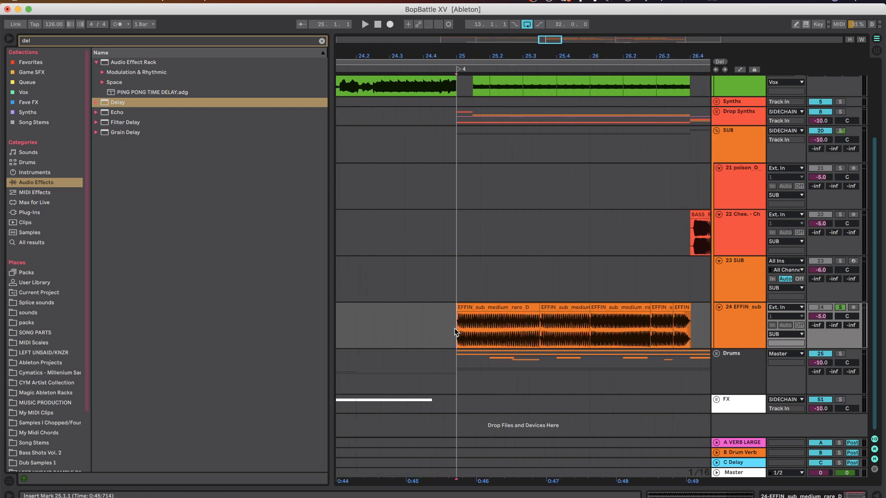
pyautogui.scroll(-2, 455, 332)
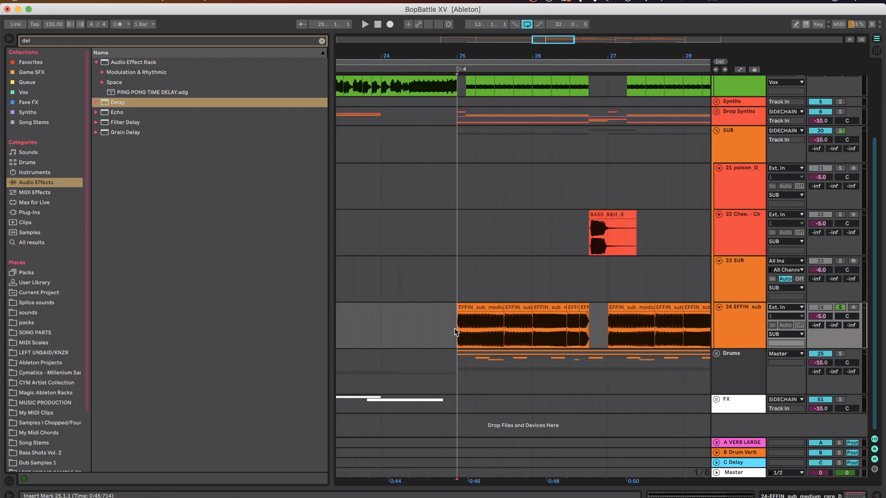
pyautogui.press('space')
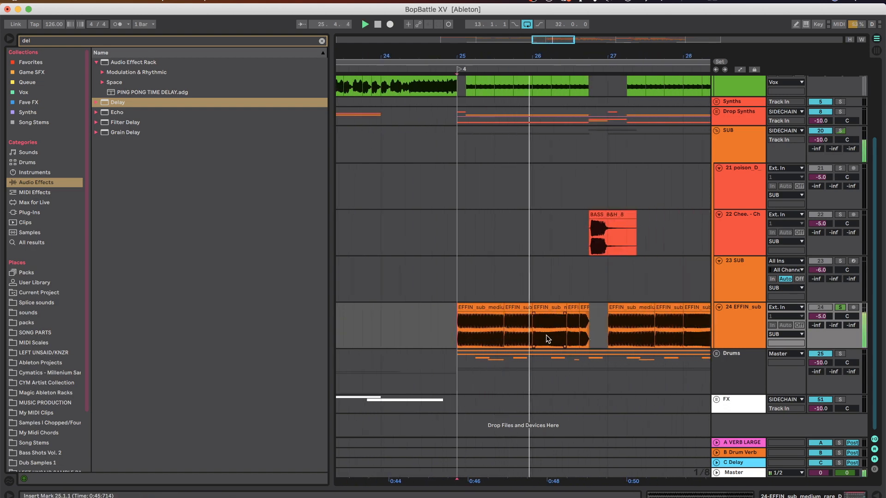
pyautogui.press('space')
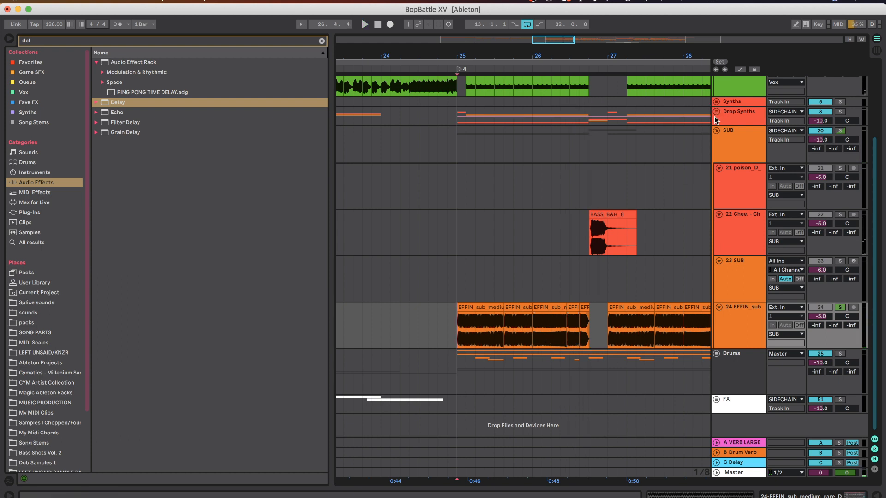
# - Turn off the solo on 24 EFFIN_sub and collapse the SUB group
pyautogui.scroll(-3, 647, 228)
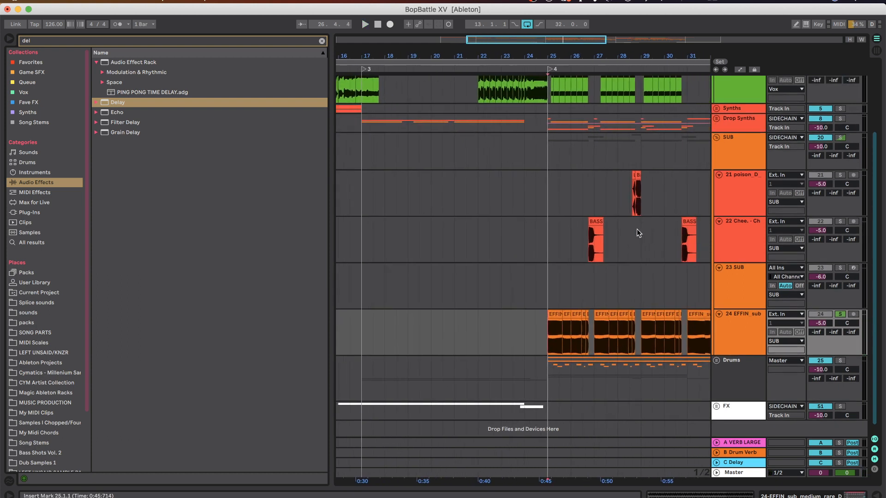
pyautogui.hscroll(6, 637, 232)
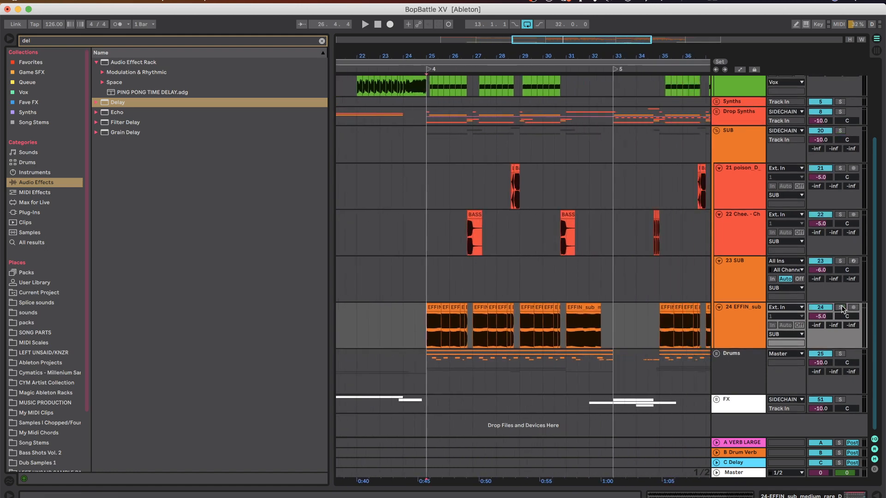
pyautogui.hscroll(-1, 663, 288)
pyautogui.click(716, 131)
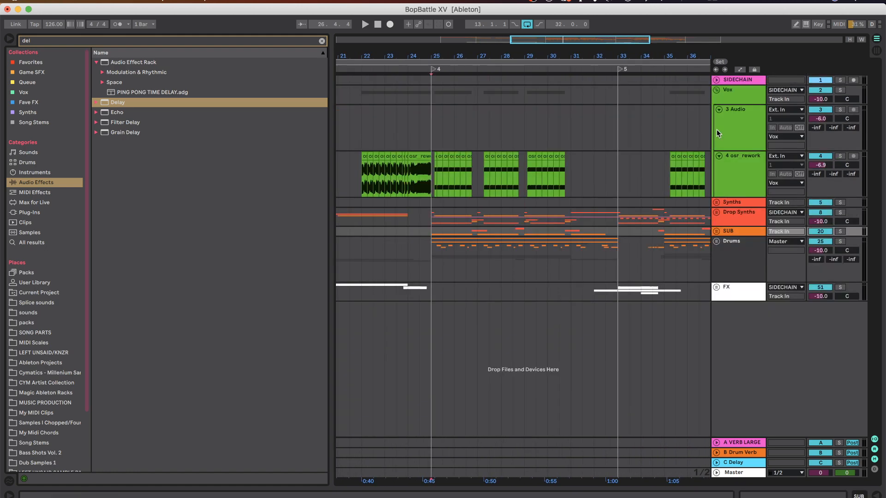
# - Expand the Drums group and select the Thunk KICK_3 clip on the 28 Chee track
pyautogui.click(719, 243)
pyautogui.scroll(-5, 455, 238)
pyautogui.click(435, 229)
pyautogui.scroll(-3, 466, 233)
pyautogui.hscroll(-2, 466, 233)
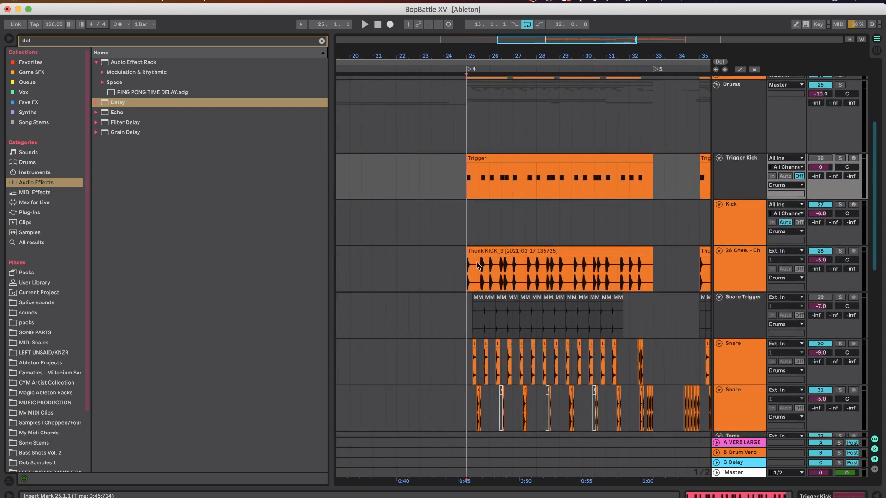
pyautogui.scroll(5, 481, 240)
pyautogui.scroll(-2, 484, 235)
pyautogui.click(485, 233)
pyautogui.scroll(-3, 478, 279)
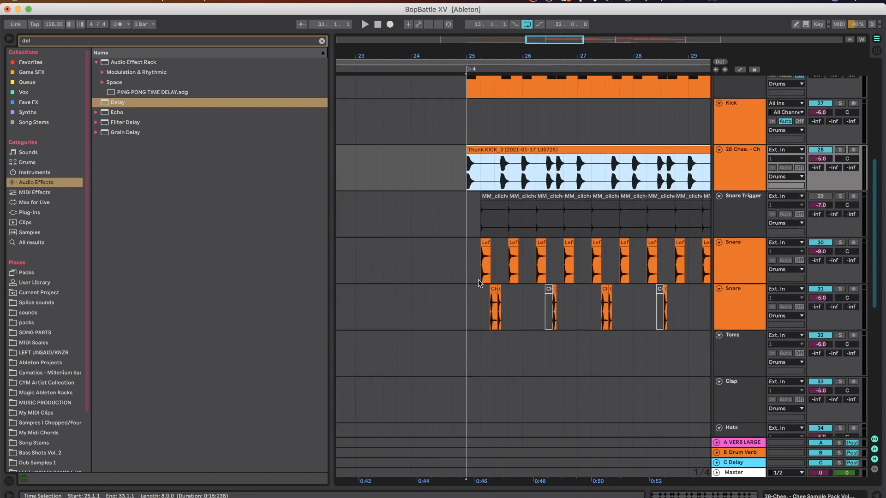
# - Set the insert mark at 25.1.1 on the 30 Snare track and look over the break loops on the percussion tracks
pyautogui.scroll(5, 478, 279)
pyautogui.click(479, 272)
pyautogui.scroll(-3, 497, 296)
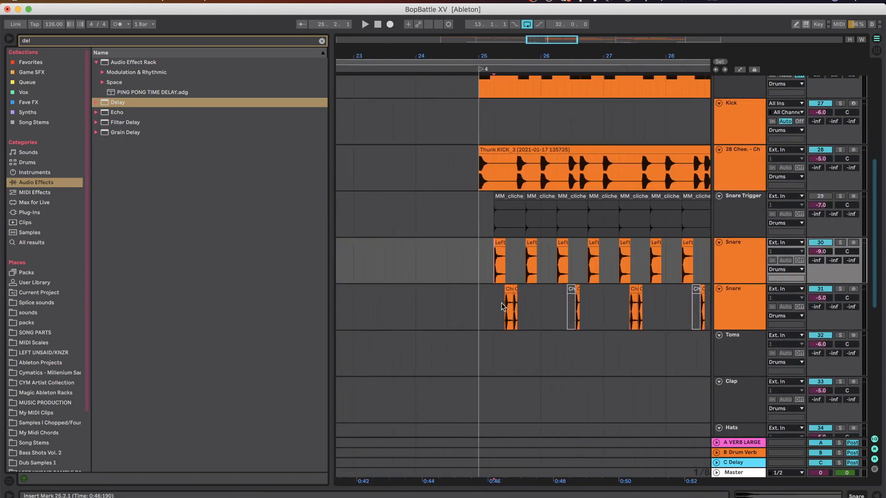
pyautogui.click(502, 308)
pyautogui.click(472, 249)
pyautogui.scroll(2, 553, 249)
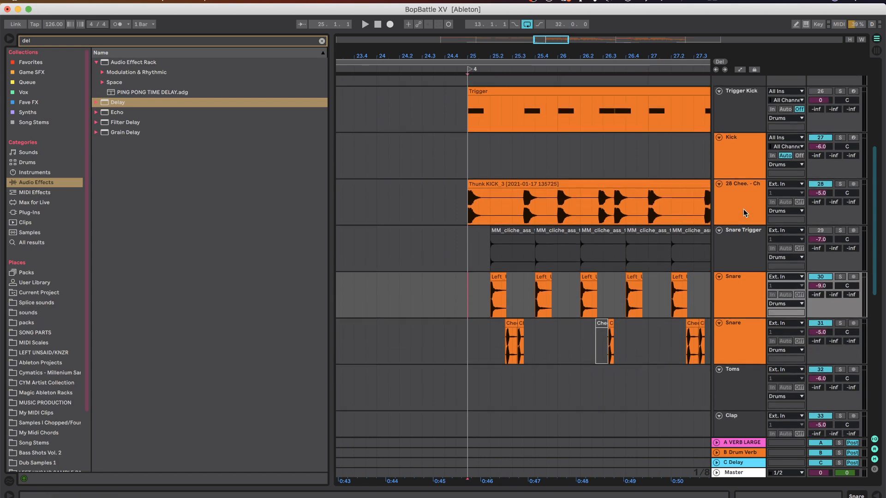
pyautogui.scroll(-1, 567, 246)
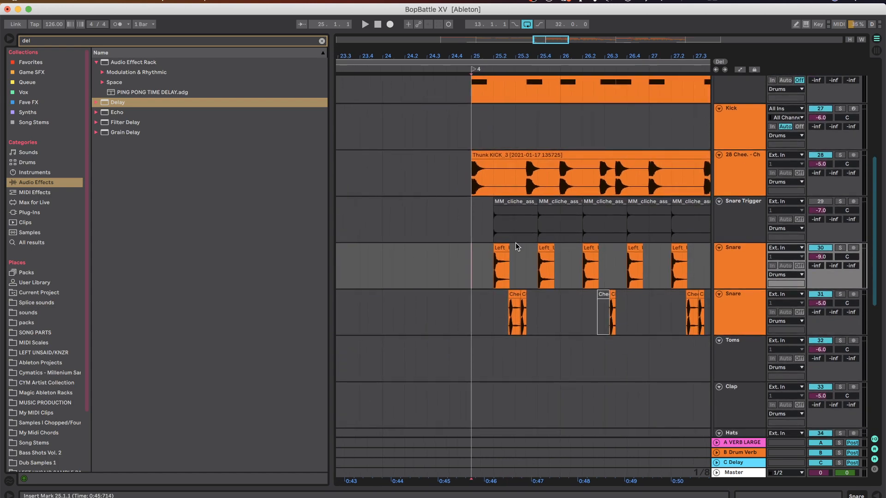
pyautogui.scroll(-10, 422, 213)
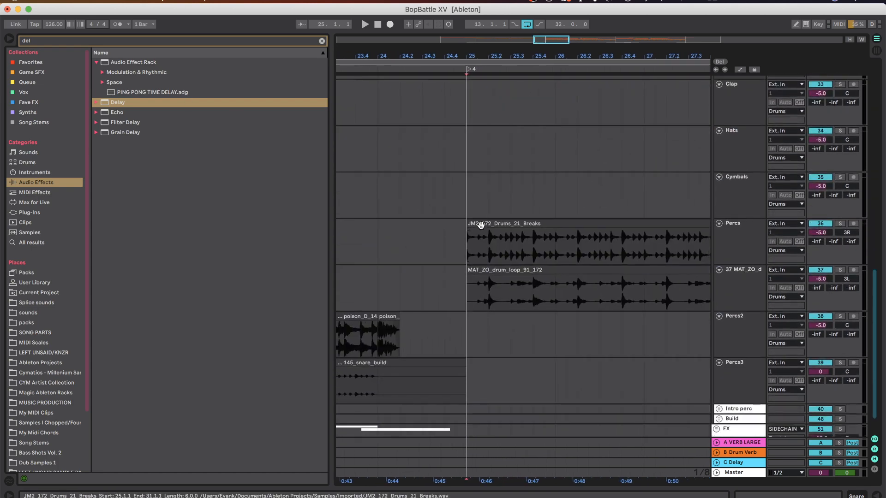
# - Open the MAT_ZO_drum_loop_91_172 and JM2_172_Drums_21_Breaks clips to inspect their sample waveforms
pyautogui.click(486, 226)
pyautogui.hscroll(1, 487, 226)
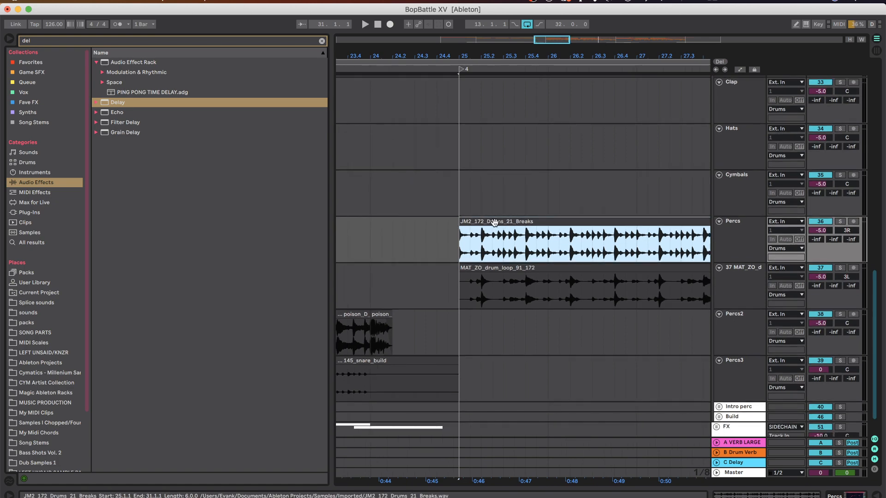
pyautogui.doubleClick(489, 272)
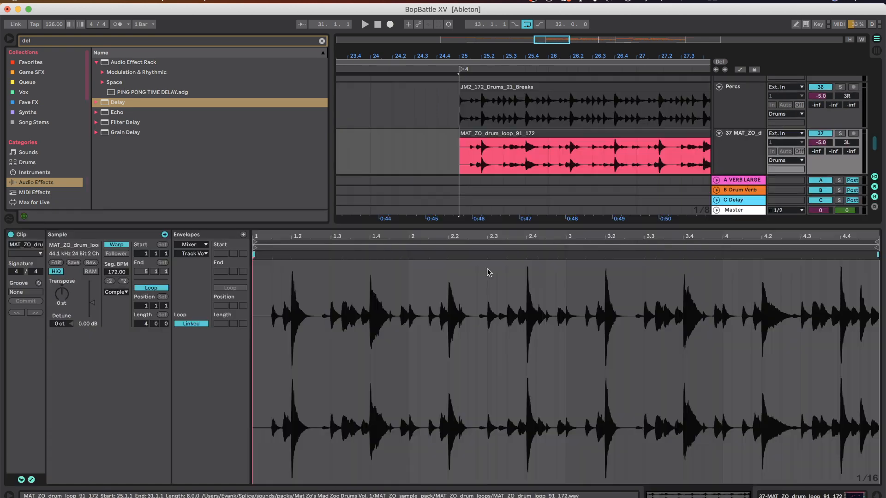
pyautogui.click(510, 89)
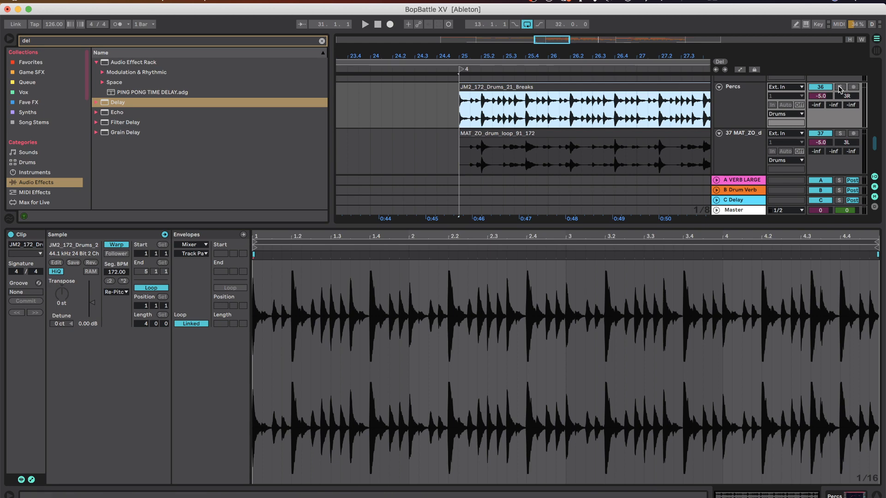
# - Solo the Percs track, play the JM2_172_Drums_21_Breaks loop from 25.1.1, and hide the clip details
pyautogui.click(840, 88)
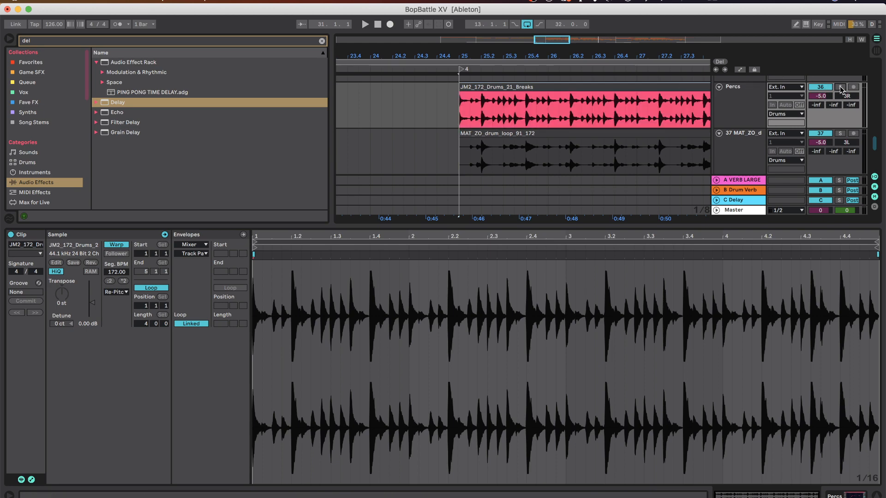
pyautogui.press('space')
pyautogui.click(627, 87)
pyautogui.scroll(1, 599, 118)
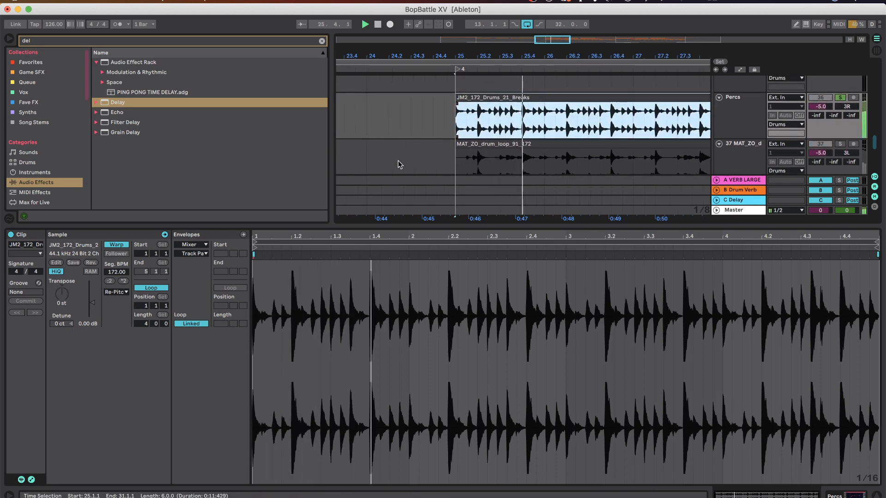
pyautogui.scroll(-3, 446, 161)
pyautogui.scroll(-1, 445, 161)
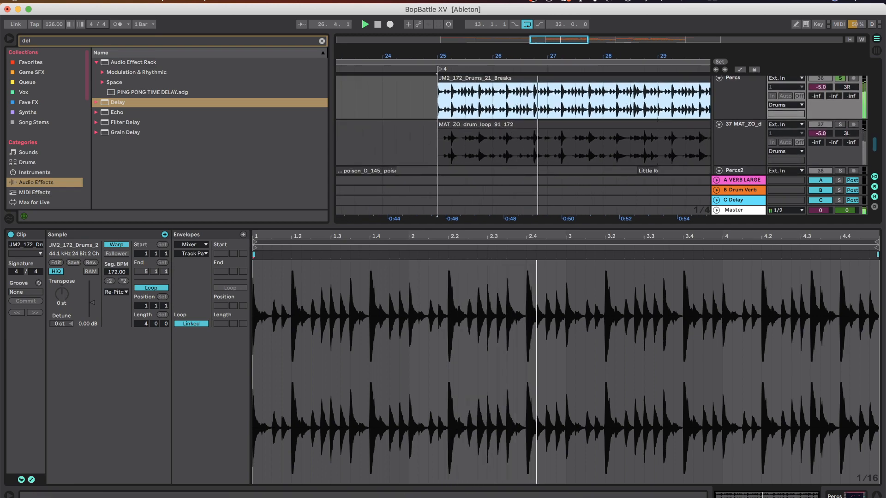
pyautogui.click(876, 496)
pyautogui.press('space')
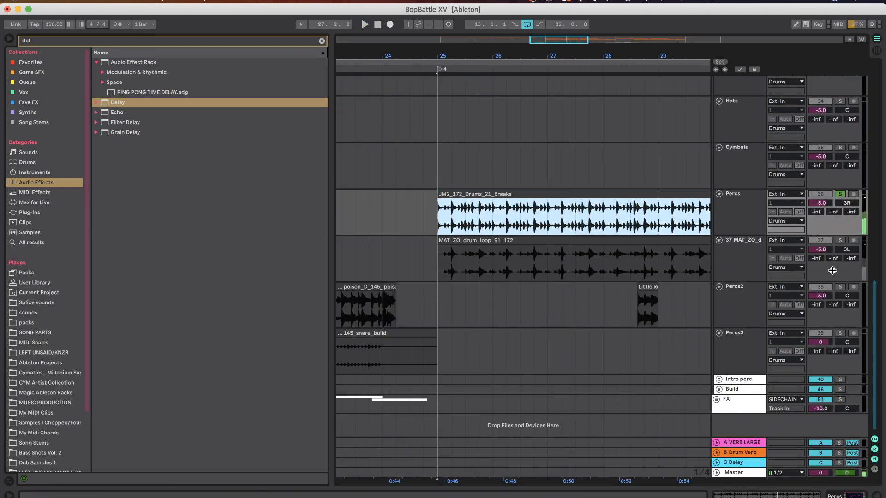
# - Solo the 37 MAT_ZO track in place of Percs, play its drum loop, and turn the solo off
pyautogui.click(841, 241)
pyautogui.press('space')
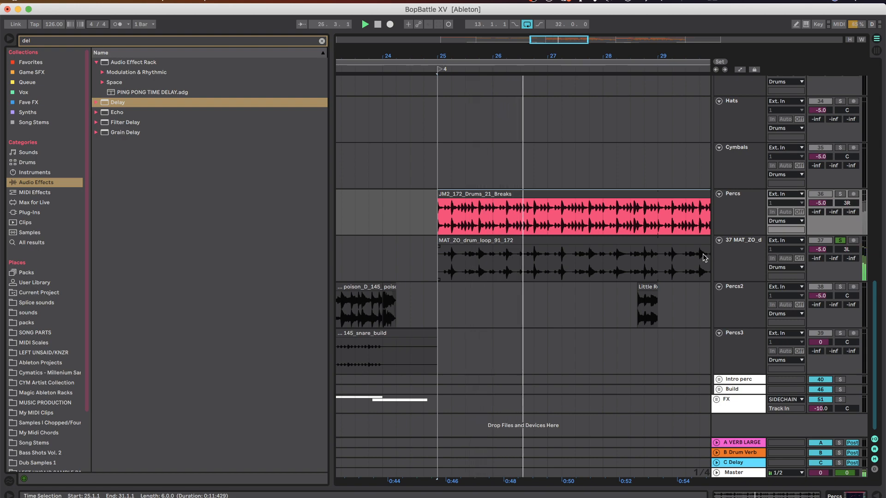
pyautogui.press('space')
pyautogui.click(841, 241)
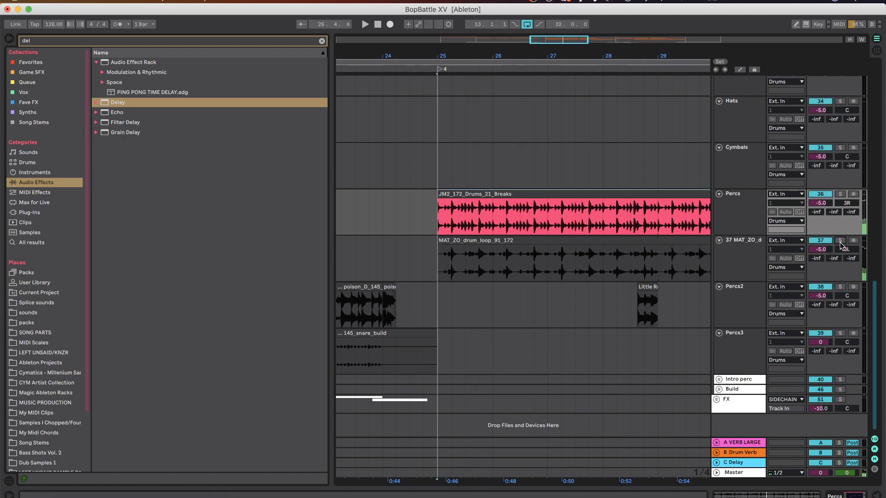
# - Select the MAT_ZO_drum_loop_91_172 clip and play from 25.1.1, examining the kick, snare and break clips in the Drums group
pyautogui.click(490, 248)
pyautogui.scroll(10, 644, 269)
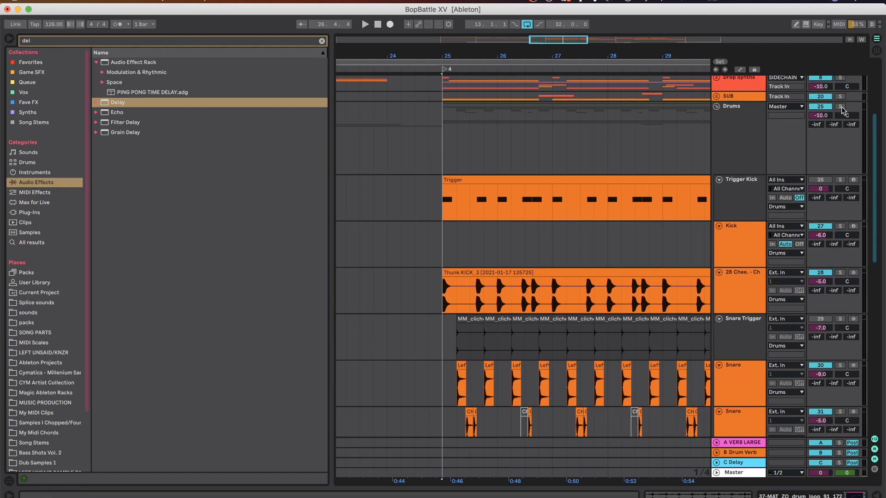
pyautogui.press('space')
pyautogui.scroll(-3, 548, 201)
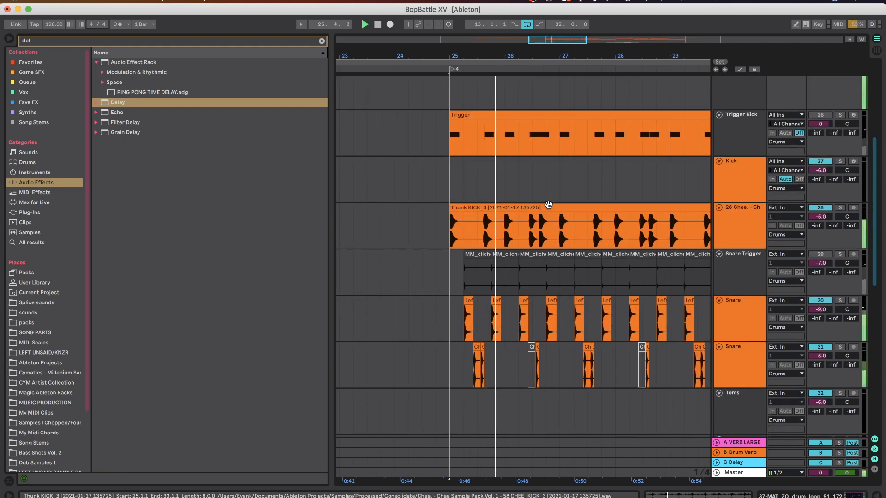
pyautogui.scroll(-3, 548, 206)
pyautogui.scroll(-2, 548, 208)
pyautogui.hscroll(1, 547, 208)
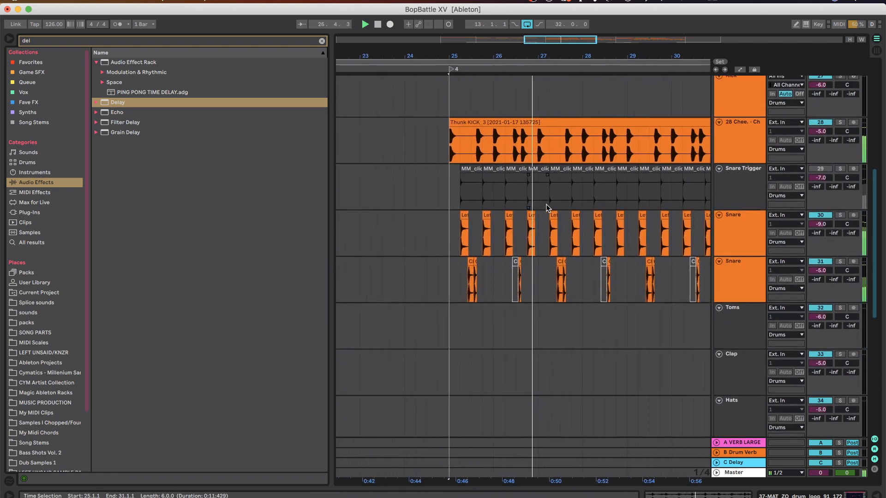
pyautogui.scroll(1, 547, 208)
pyautogui.scroll(-2, 538, 204)
pyautogui.scroll(5, 535, 203)
pyautogui.scroll(-4, 535, 205)
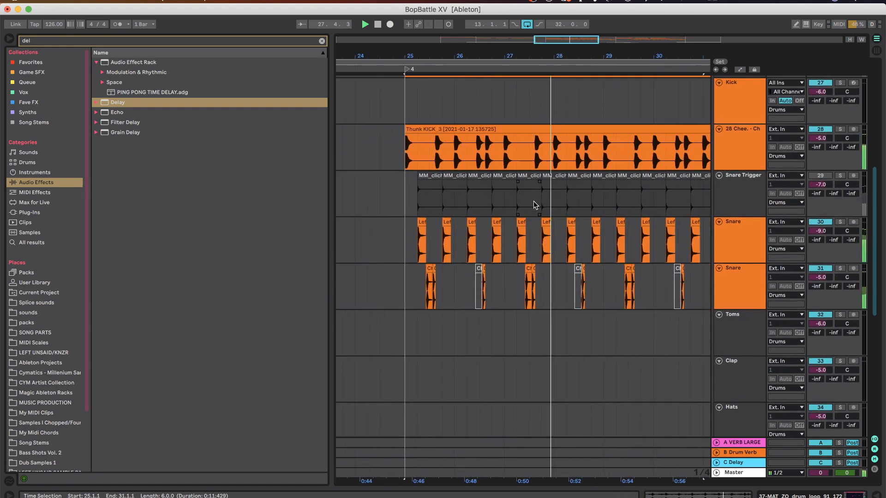
pyautogui.hscroll(2, 534, 201)
pyautogui.scroll(-3, 533, 201)
pyautogui.scroll(-2, 533, 202)
pyautogui.scroll(-4, 543, 239)
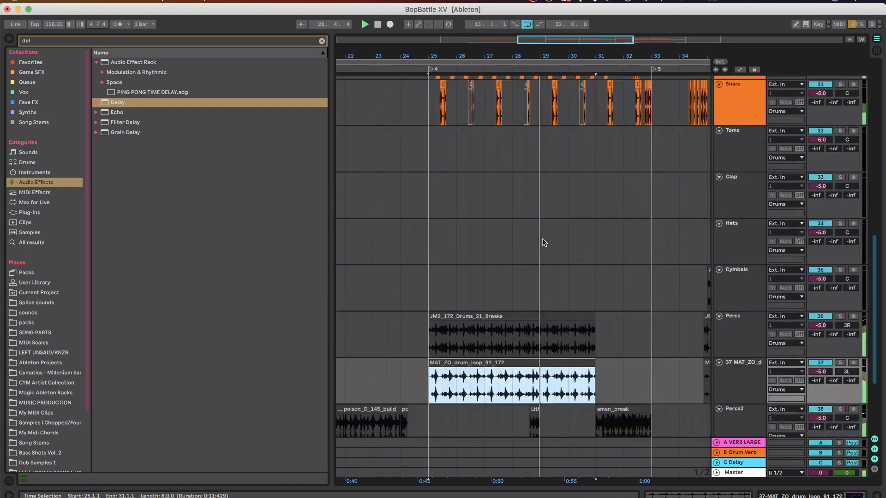
pyautogui.scroll(-4, 543, 239)
pyautogui.scroll(4, 528, 304)
# - Select the Little Roller Amen clip at 28.3.3 on the Percs2 track and play it in solo
pyautogui.click(532, 326)
pyautogui.scroll(4, 533, 326)
pyautogui.press('space')
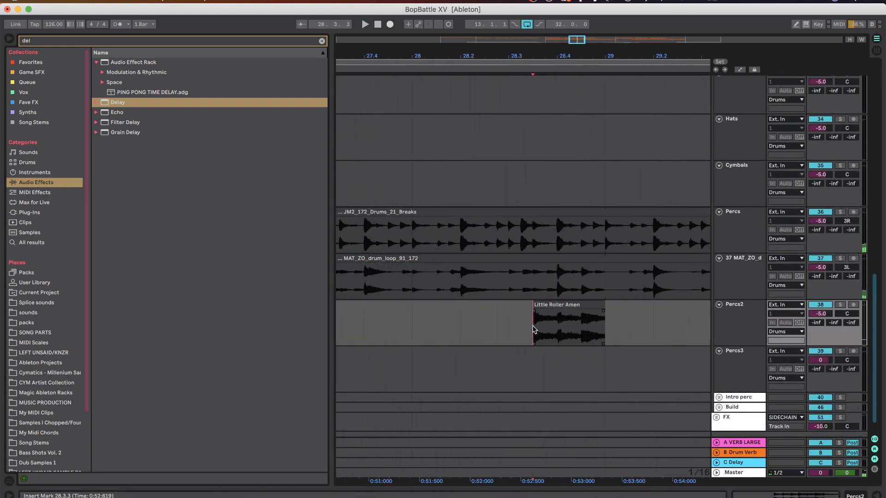
pyautogui.click(564, 306)
pyautogui.scroll(-5, 564, 307)
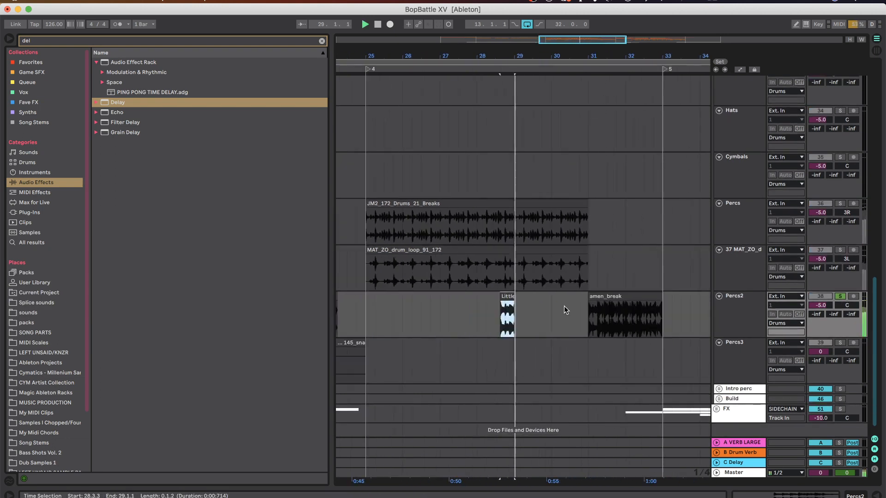
# - Set the insert mark at 31.1.1 on Percs2, play the amen_break clip in solo, and turn the solo off
pyautogui.click(591, 317)
pyautogui.press('space')
pyautogui.press('space')
pyautogui.scroll(2, 611, 315)
pyautogui.scroll(3, 611, 315)
pyautogui.scroll(-4, 611, 315)
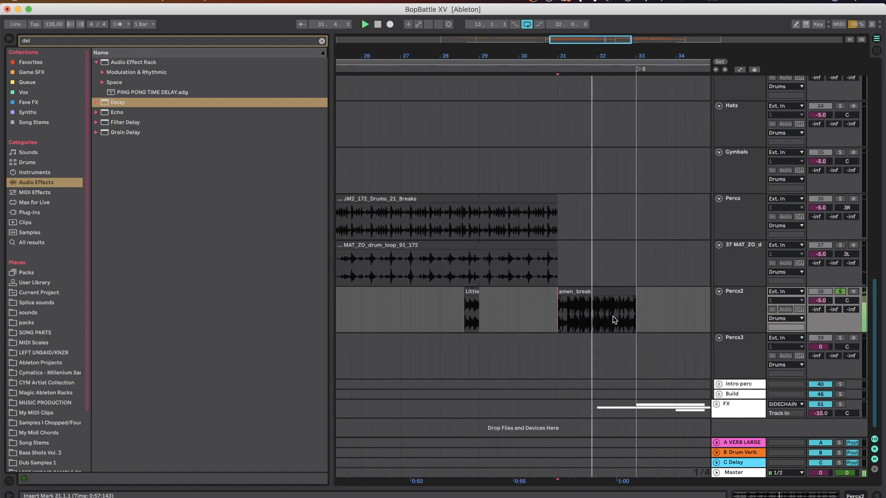
pyautogui.hscroll(2, 590, 319)
pyautogui.scroll(2, 590, 318)
pyautogui.scroll(-3, 596, 317)
pyautogui.scroll(4, 596, 317)
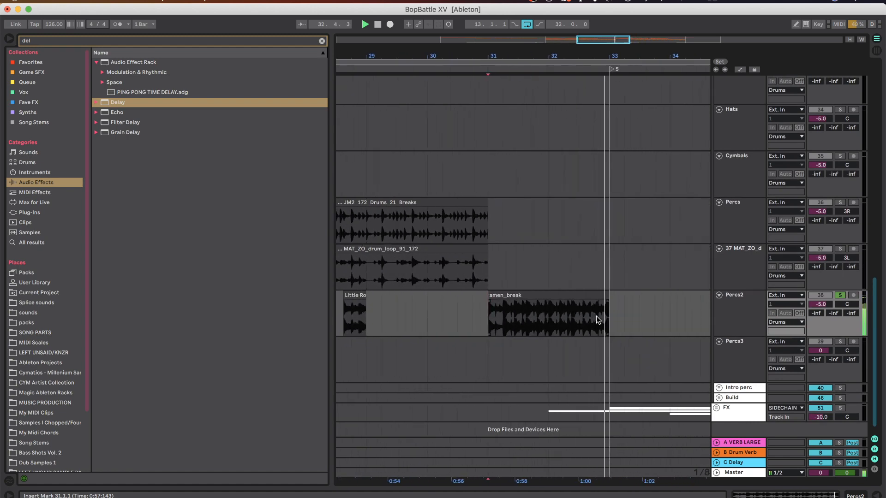
pyautogui.press('space')
pyautogui.scroll(-5, 596, 317)
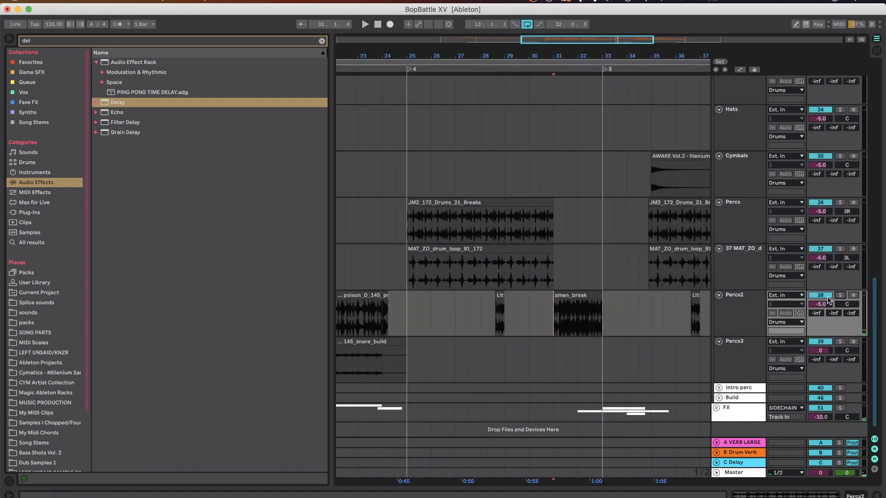
# - Collapse the Drums group, set the insert mark at 32.4.1 on 4 osr_rework, and expand the Drop Synths group
pyautogui.scroll(10, 676, 257)
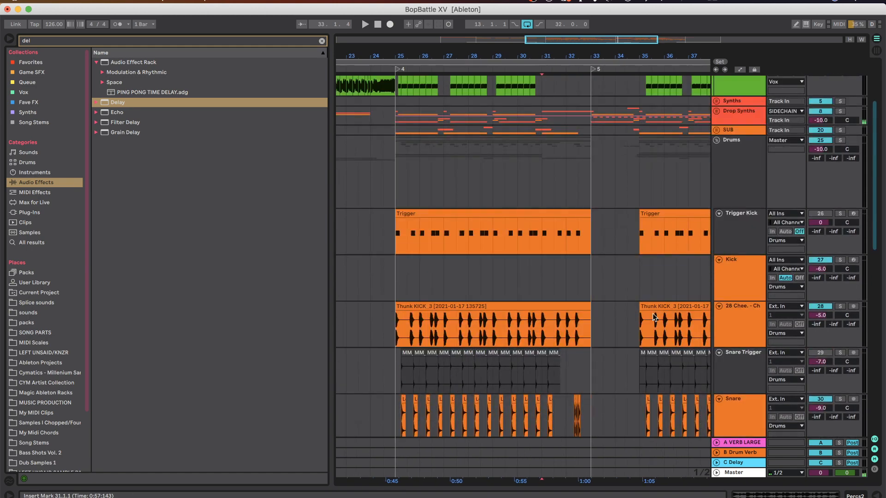
pyautogui.click(717, 140)
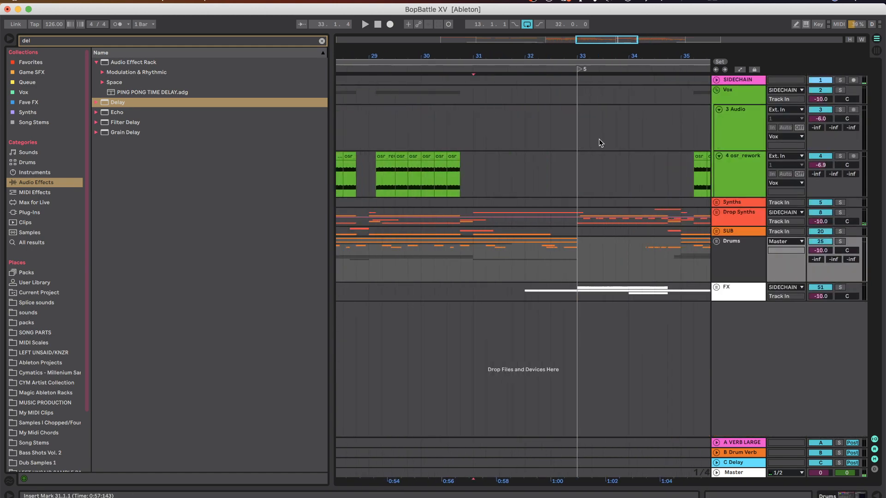
pyautogui.scroll(2, 599, 139)
pyautogui.click(530, 189)
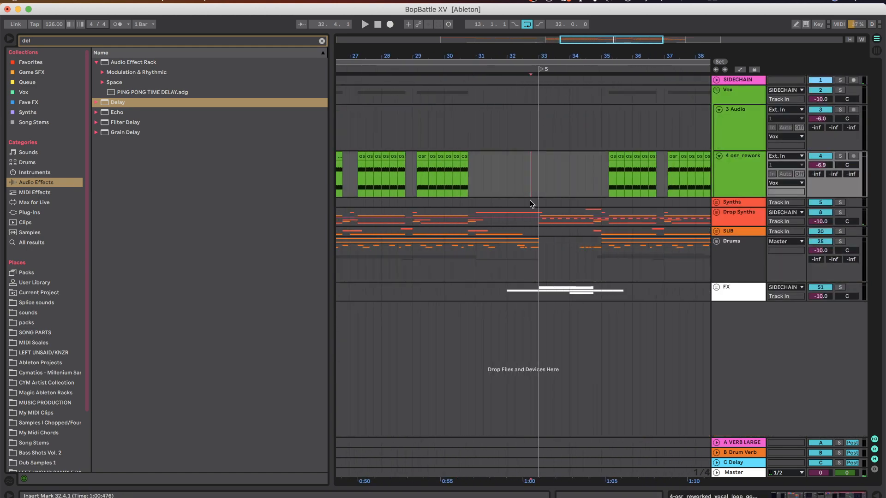
pyautogui.click(717, 212)
pyautogui.scroll(-4, 615, 263)
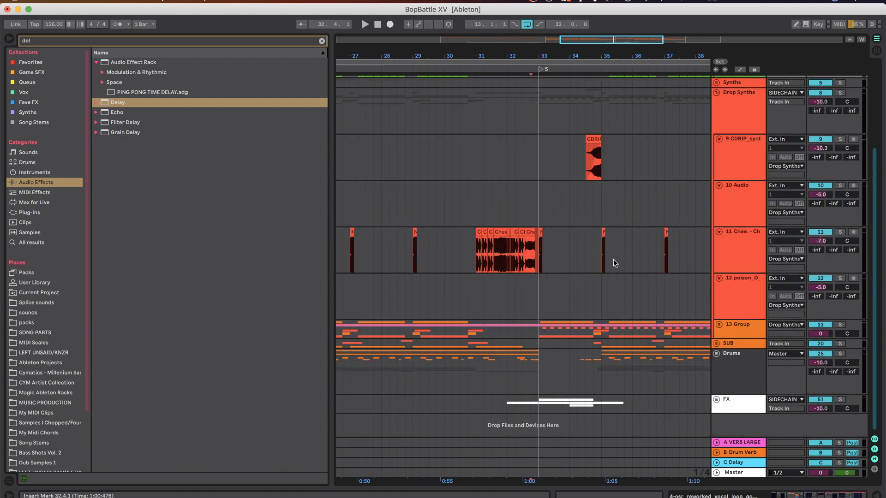
# - Set the insert mark at 33.1.1 on the 11 Chee track and show its Auto Pan Frequency automation alongside the EASY VERB THROW Wet automation
pyautogui.click(539, 259)
pyautogui.press('a')
pyautogui.scroll(3, 540, 262)
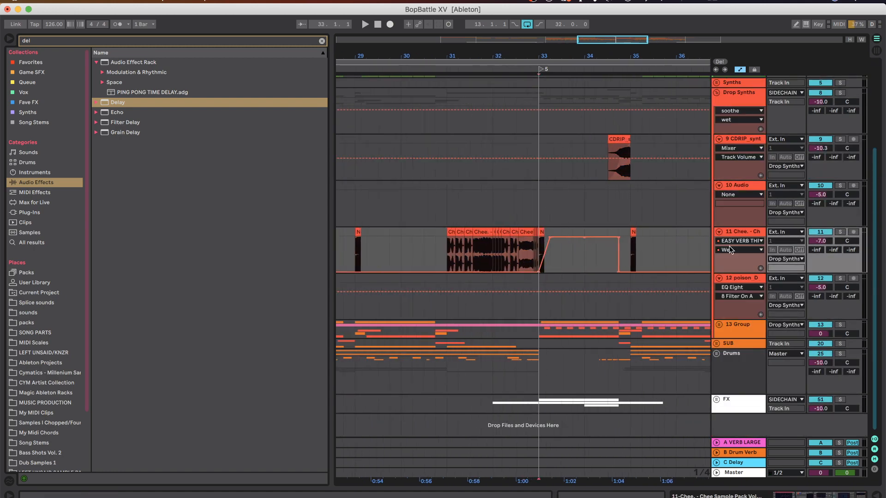
pyautogui.click(760, 268)
pyautogui.click(750, 241)
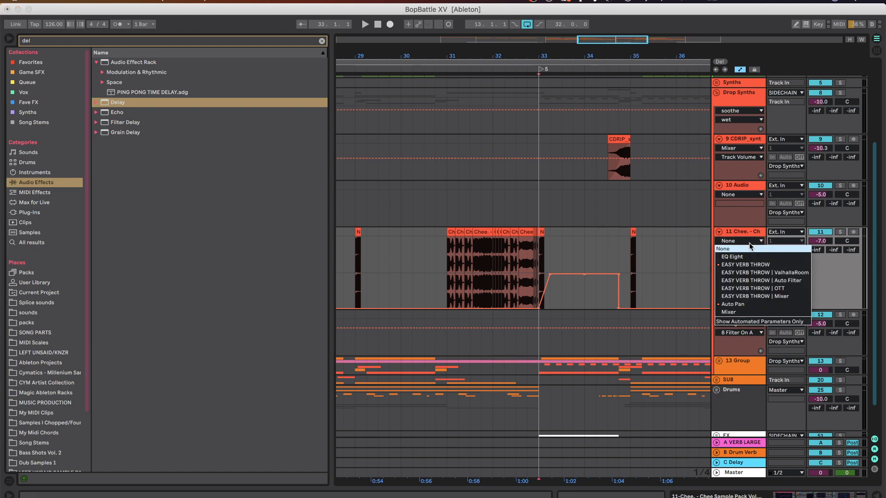
pyautogui.click(743, 304)
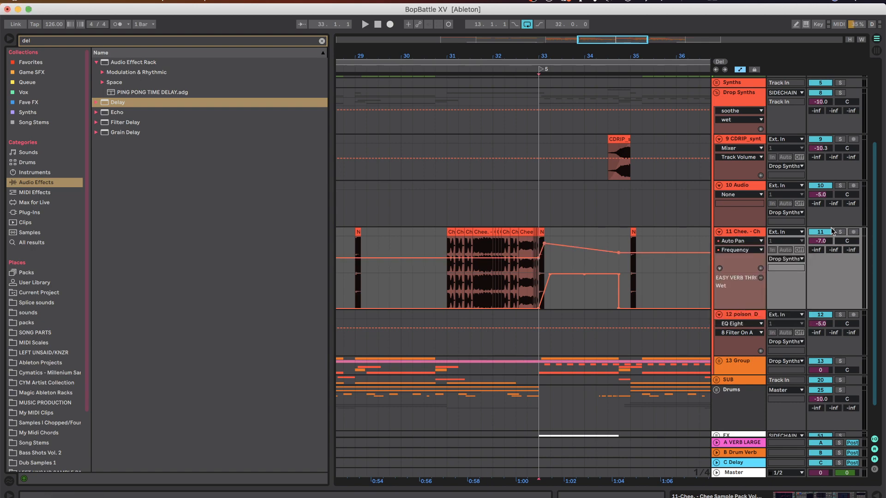
# - Open the 11 Chee track's device chain, play the automated reverb throw in solo from 33.1.1, and turn the solo off
pyautogui.doubleClick(733, 234)
pyautogui.scroll(-1, 830, 240)
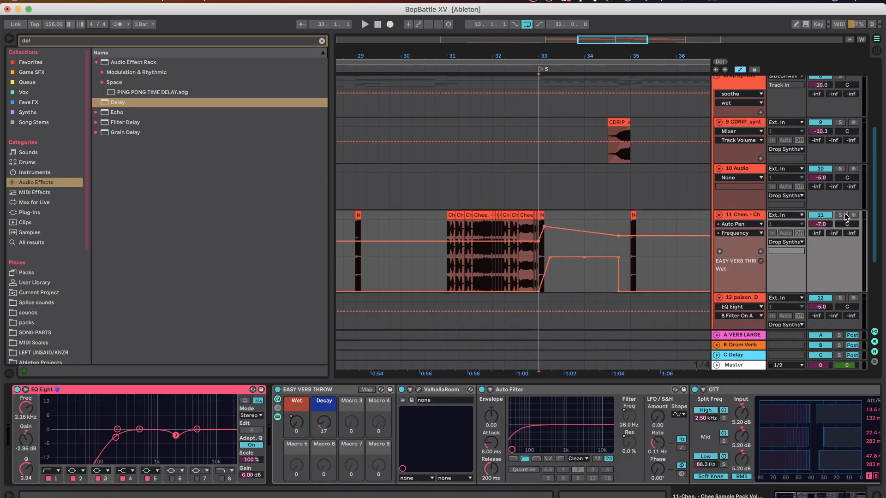
pyautogui.scroll(-3, 600, 410)
pyautogui.press('space')
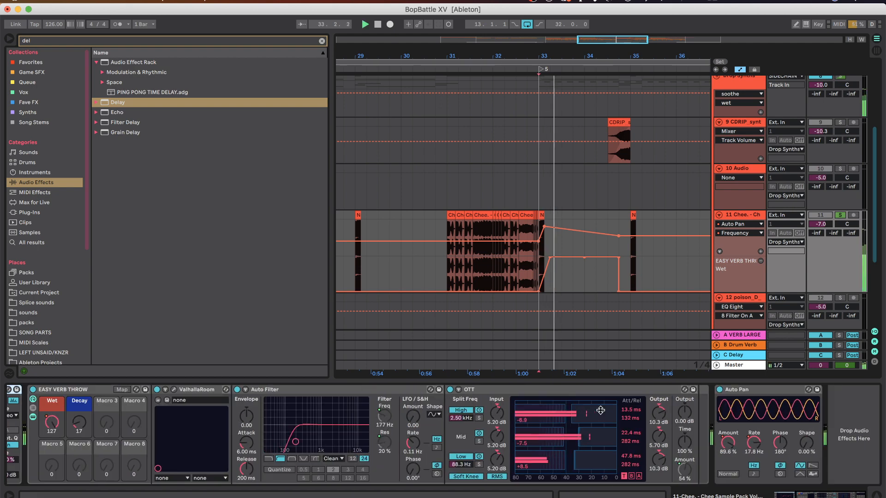
pyautogui.press('space')
pyautogui.click(839, 216)
pyautogui.click(840, 216)
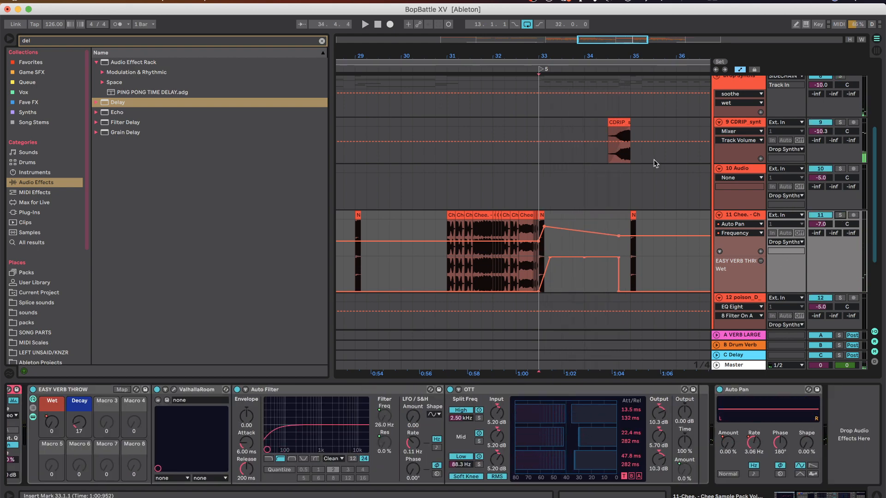
# - Play the full mix from 32.3.1, hide the automation, and set the insert mark at 33.1.1 on the 10 Audio track
pyautogui.click(515, 163)
pyautogui.press('space')
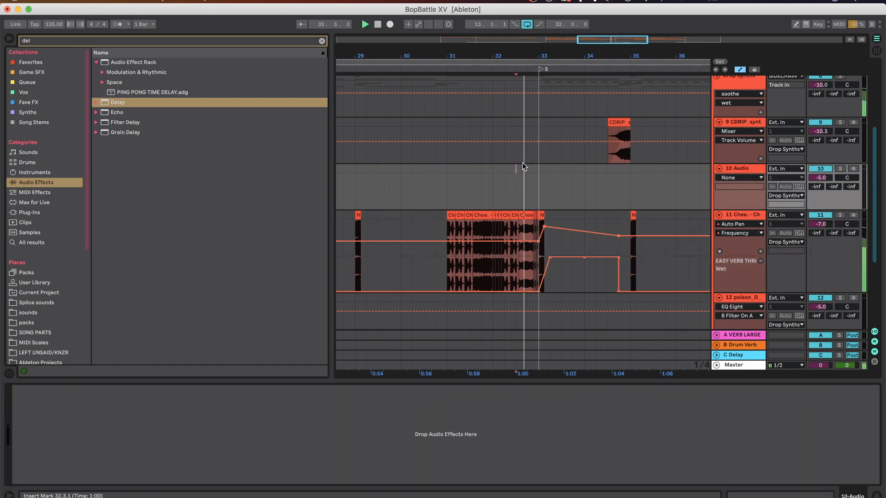
pyautogui.press('a')
pyautogui.scroll(-1, 522, 163)
pyautogui.click(534, 164)
pyautogui.scroll(-5, 534, 164)
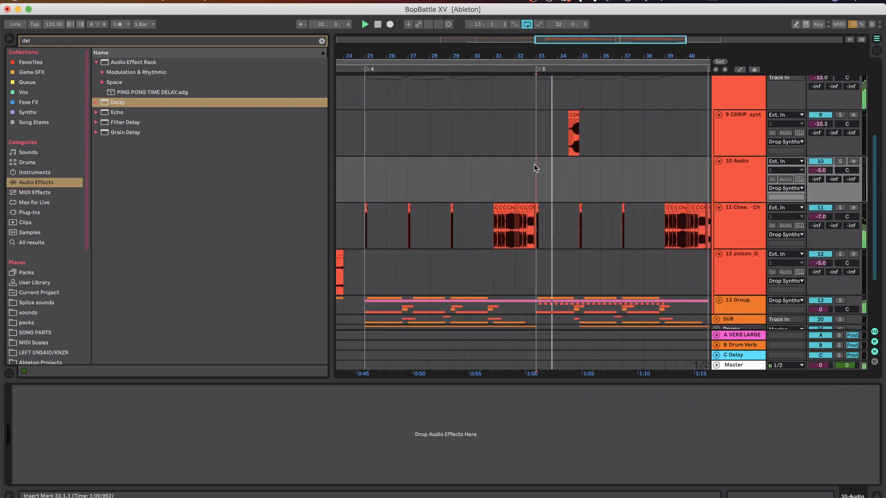
pyautogui.scroll(-4, 534, 164)
pyautogui.scroll(2, 562, 173)
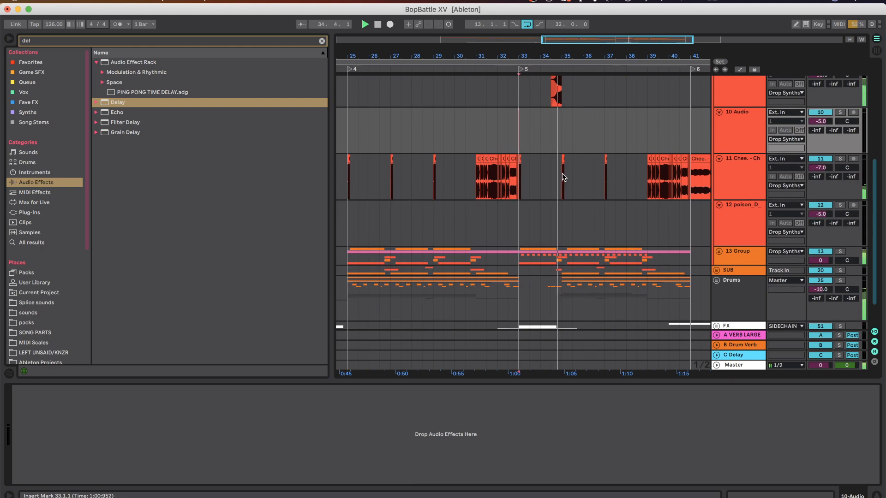
# - Set the insert mark at 35.1.1 on the 11 Chee track, hide the device view, and review the second half of the drop during playback
pyautogui.click(561, 177)
pyautogui.hscroll(1, 561, 181)
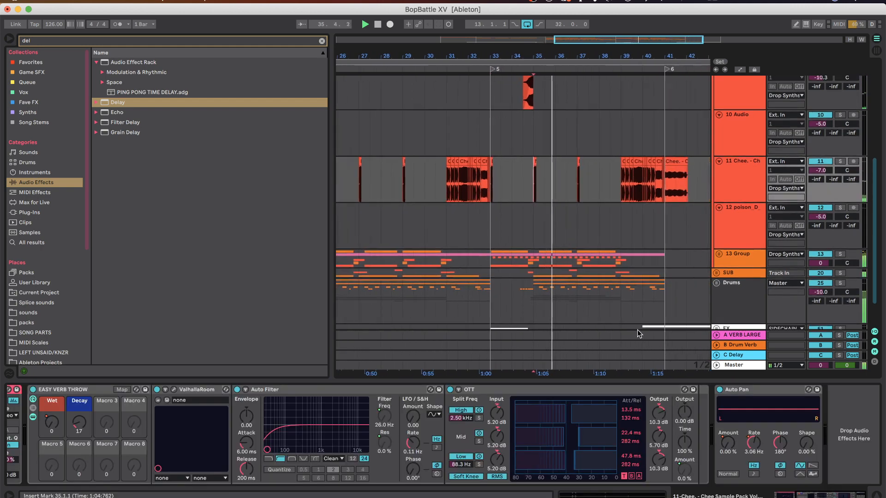
pyautogui.click(877, 496)
pyautogui.scroll(2, 732, 330)
pyautogui.scroll(2, 644, 281)
pyautogui.hscroll(1, 645, 281)
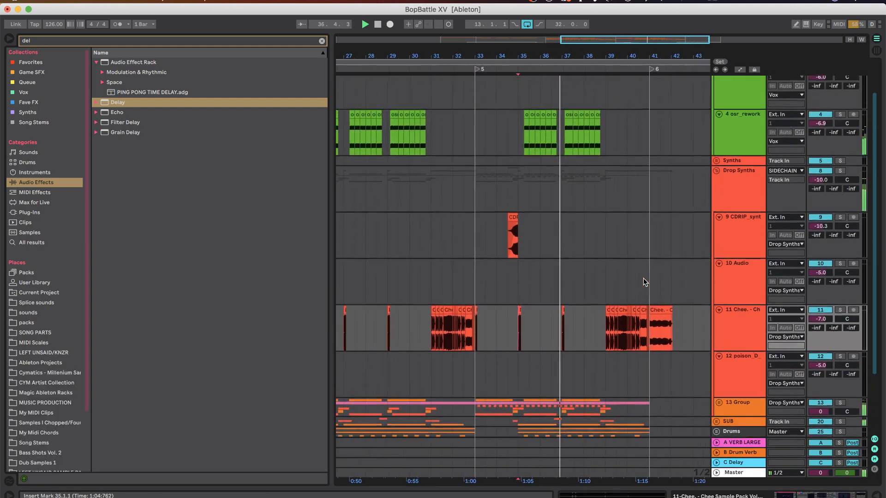
pyautogui.scroll(-4, 645, 281)
pyautogui.scroll(2, 651, 280)
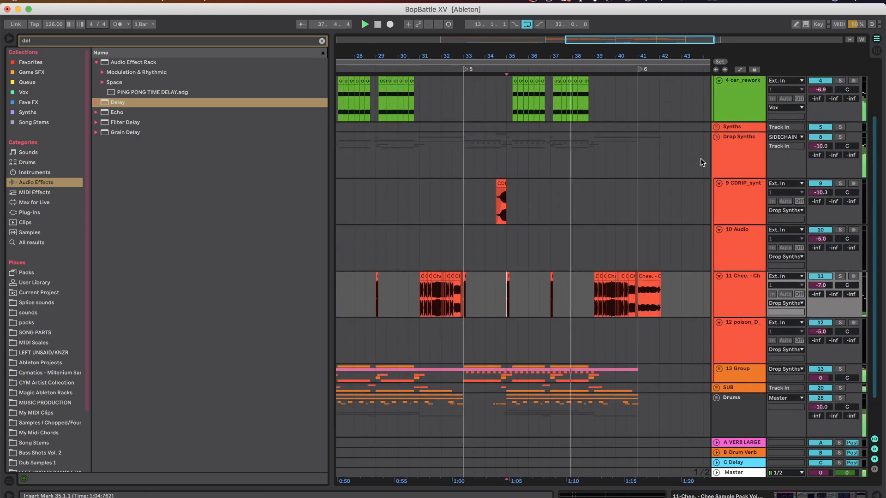
# - Fold and reopen the Drop Synths group to review the 11 Chee clips around bar 39 during playback
pyautogui.click(716, 133)
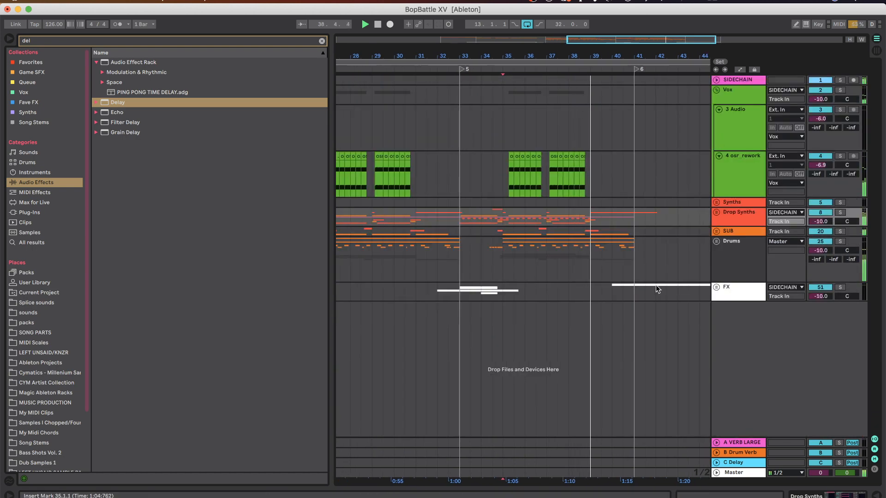
pyautogui.scroll(3, 652, 281)
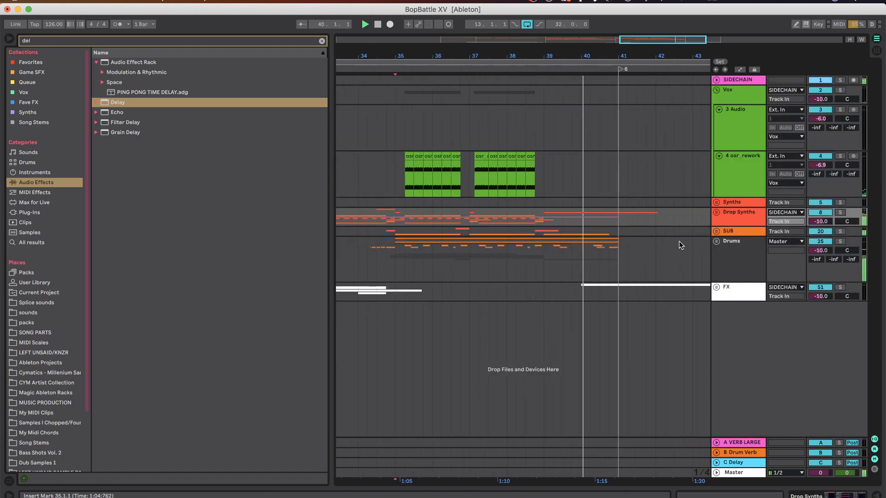
pyautogui.click(716, 213)
pyautogui.scroll(-2, 715, 248)
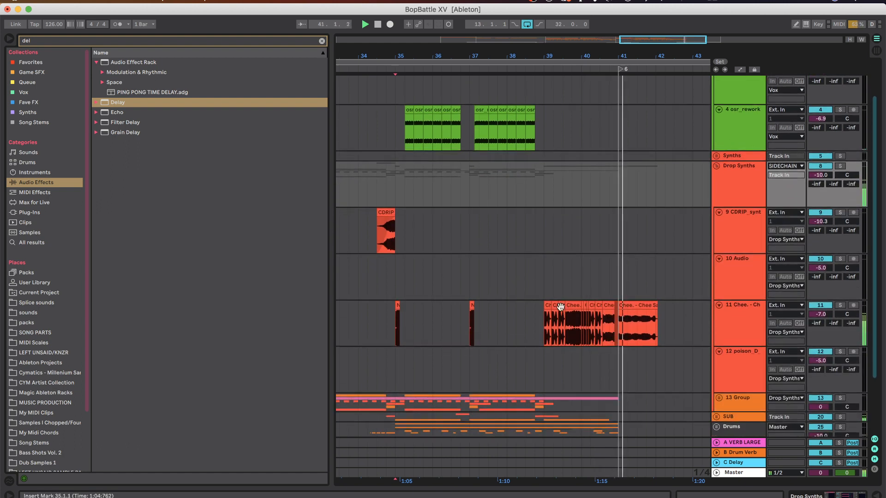
# - Stop playback and select the first Chee clip at 39.1.1 on the 11 Chee track
pyautogui.press('space')
pyautogui.click(544, 321)
pyautogui.scroll(2, 544, 321)
pyautogui.scroll(3, 552, 328)
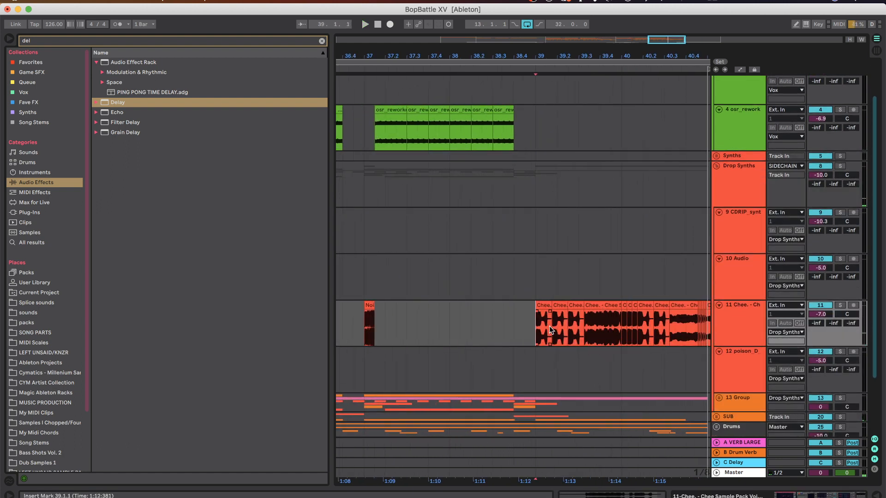
pyautogui.scroll(3, 562, 323)
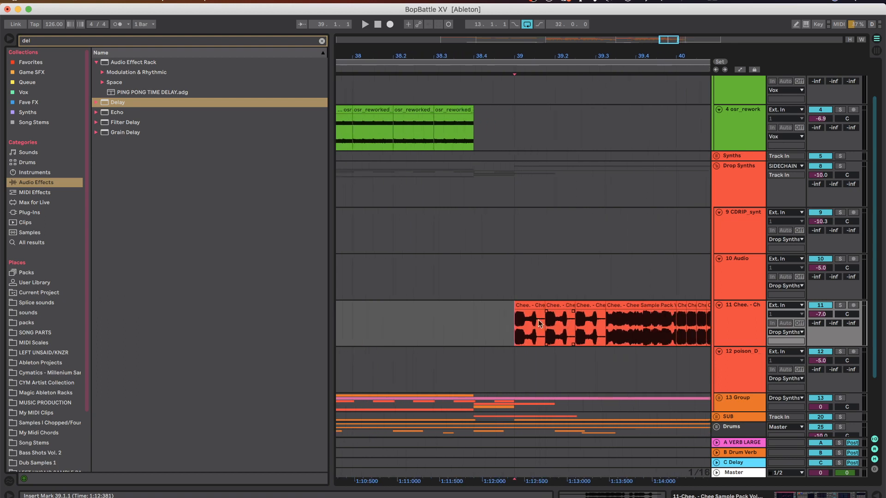
pyautogui.click(534, 311)
pyautogui.scroll(-2, 537, 319)
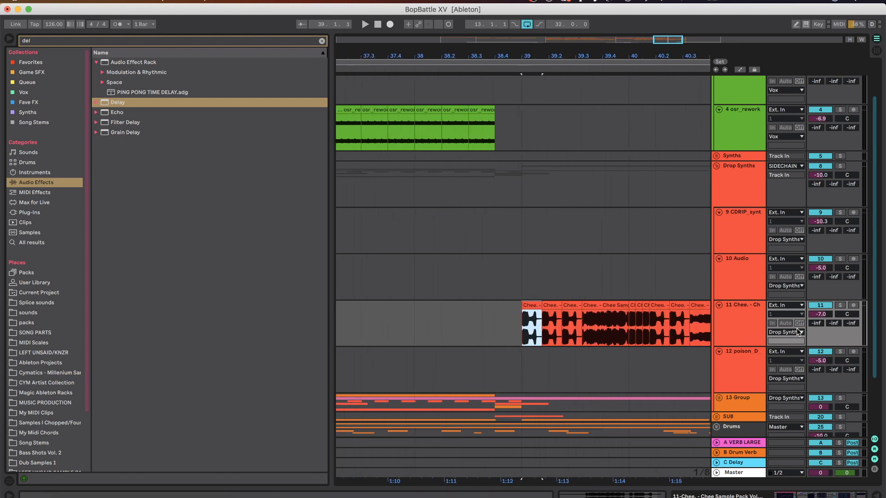
# - Solo the 11 Chee track, play its closing fill from 39.1.1 past bar 41, and stop playback
pyautogui.click(845, 307)
pyautogui.press('space')
pyautogui.scroll(-3, 505, 320)
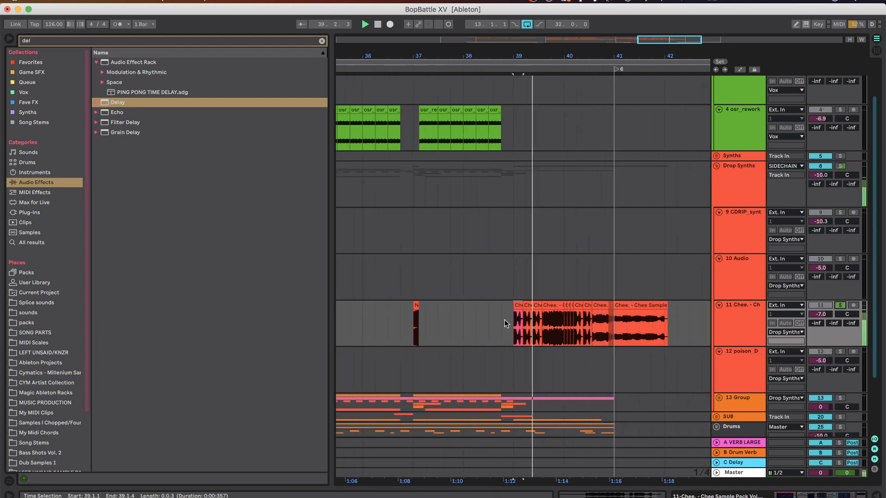
pyautogui.scroll(5, 538, 324)
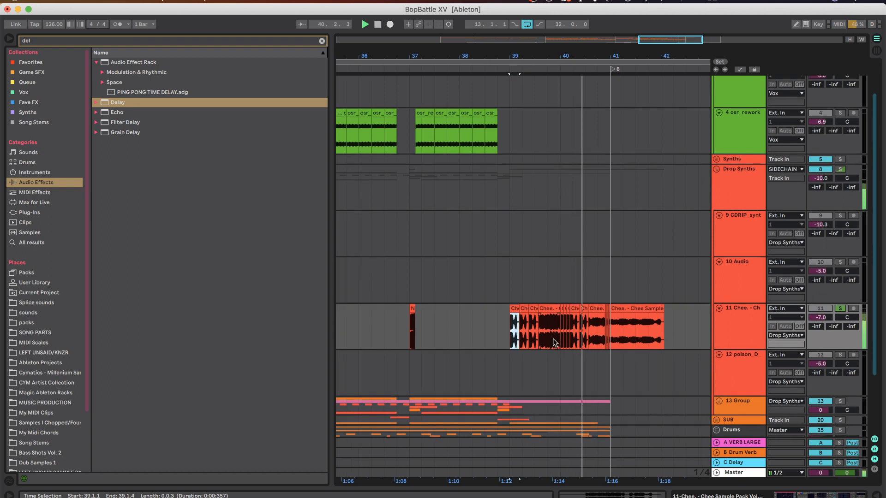
pyautogui.scroll(-6, 574, 341)
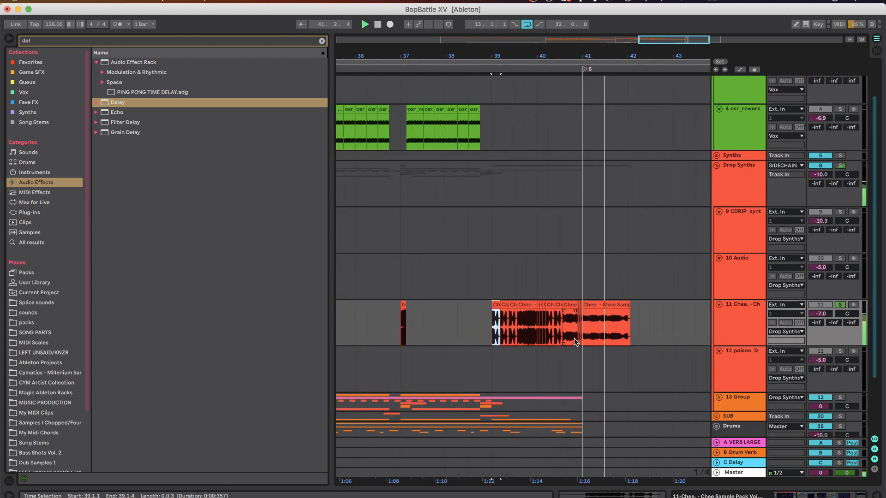
pyautogui.press('space')
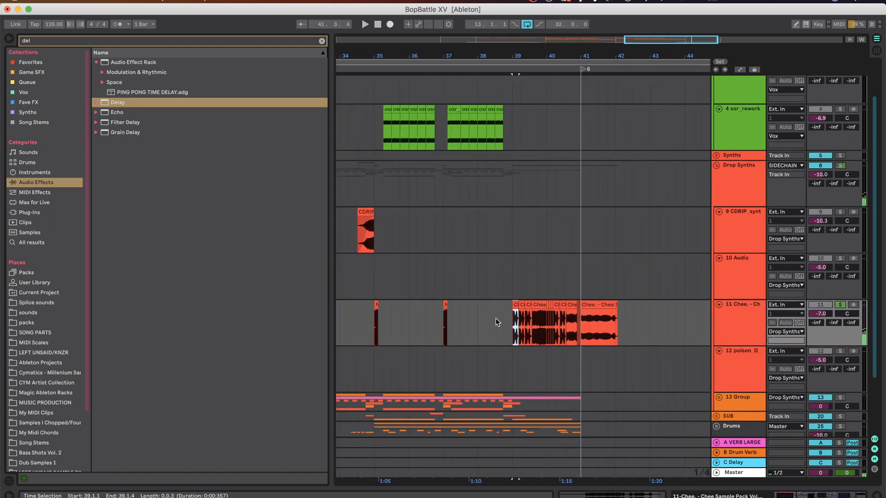
# - Turn off the solo, fold the Drop Synths and Vox groups, and set the insert mark at 25.1.1
pyautogui.click(513, 333)
pyautogui.scroll(-3, 512, 332)
pyautogui.hscroll(-10, 512, 323)
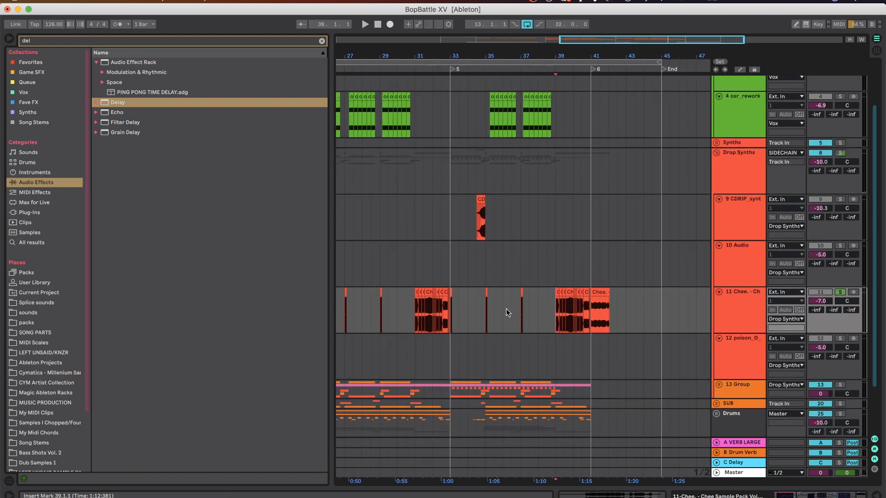
pyautogui.click(717, 149)
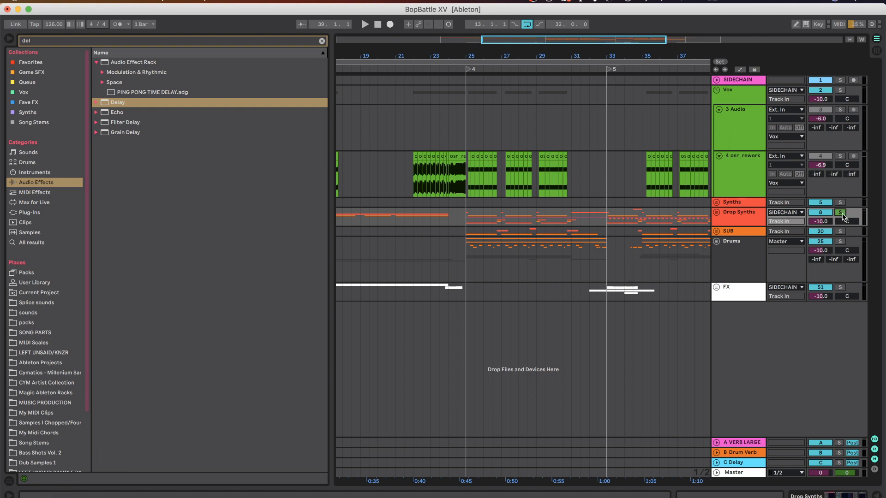
pyautogui.scroll(-5, 660, 219)
pyautogui.hscroll(6, 662, 220)
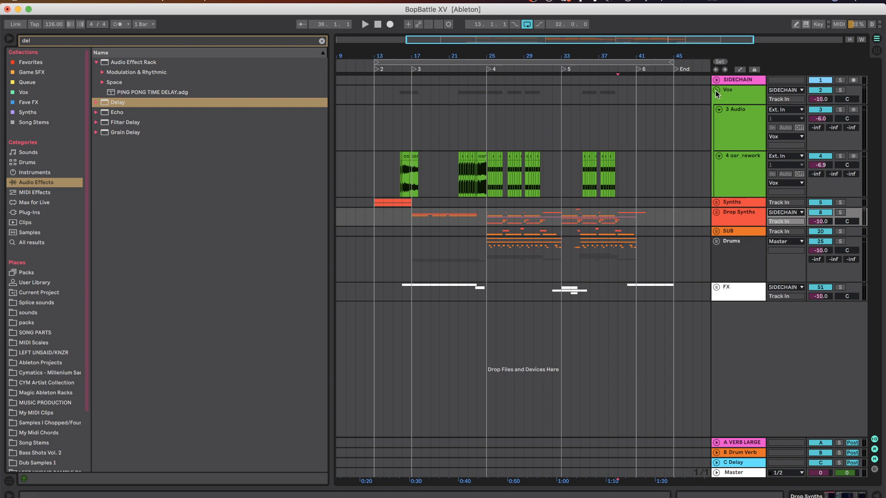
pyautogui.click(717, 91)
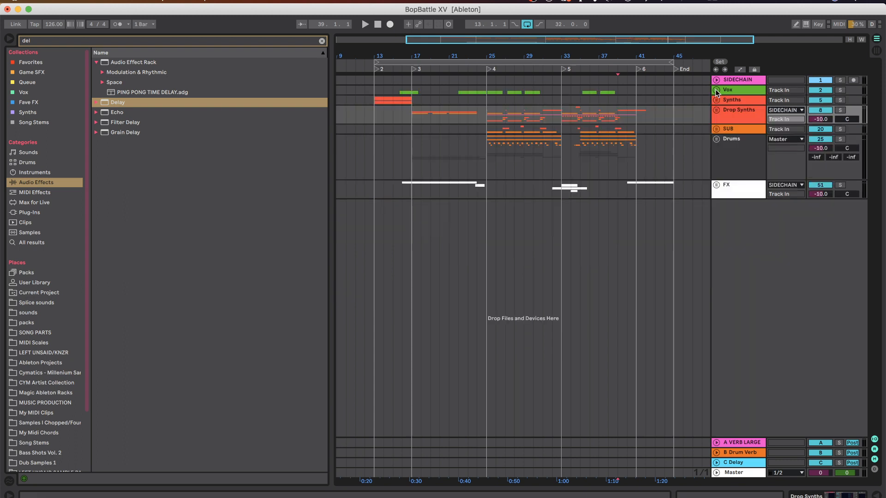
pyautogui.press('-')
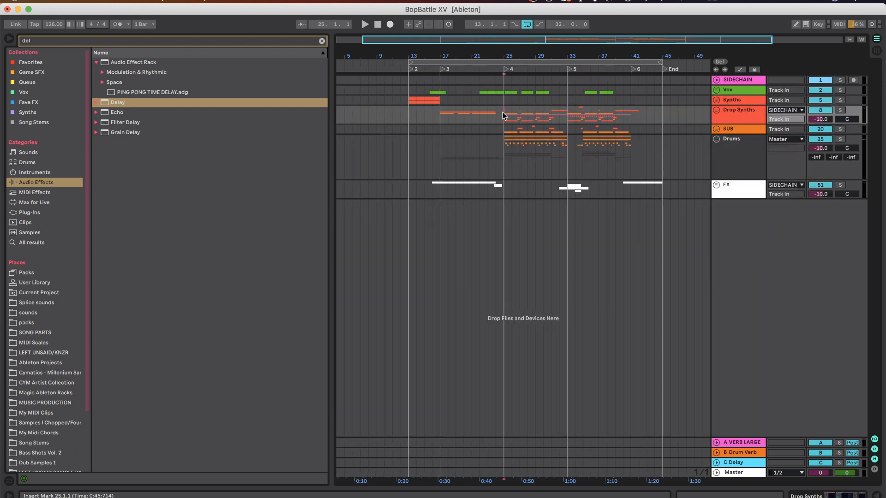
pyautogui.doubleClick(736, 473)
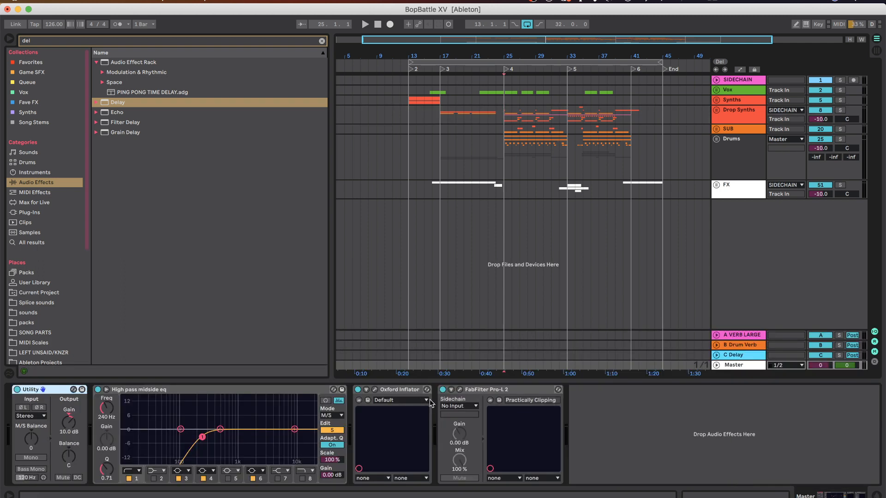
pyautogui.click(375, 391)
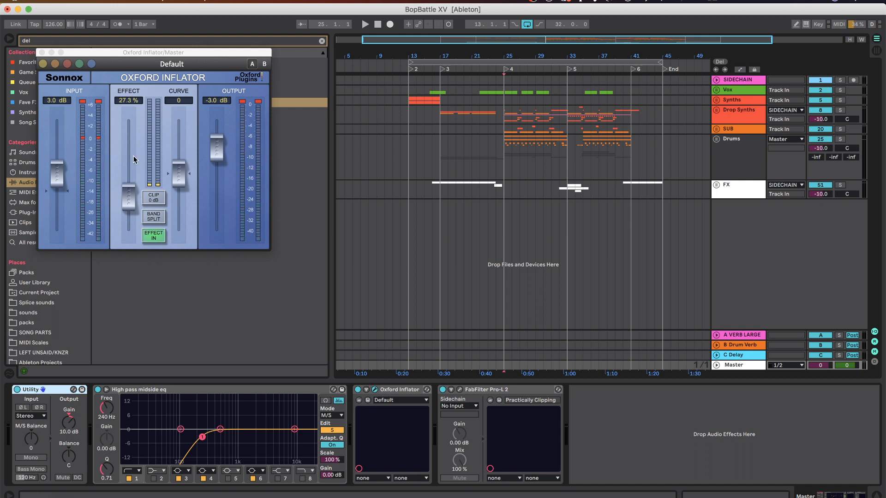
pyautogui.click(460, 390)
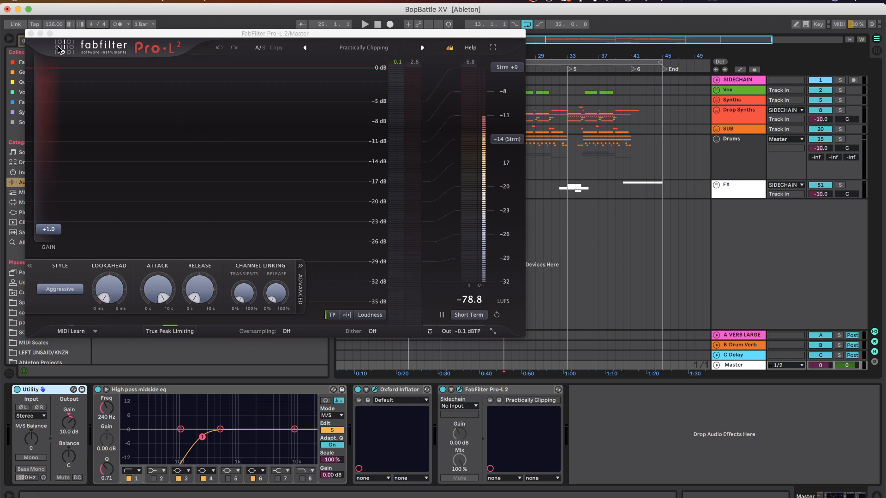
pyautogui.click(31, 34)
pyautogui.click(37, 52)
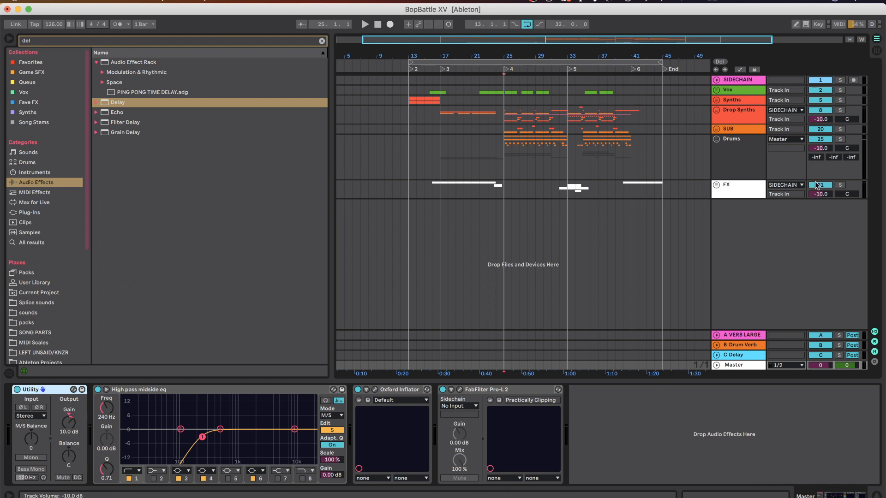
# - Bypass the Master's Utility device, play the drop from 25.1.1, stop, and switch Utility back on
pyautogui.click(17, 390)
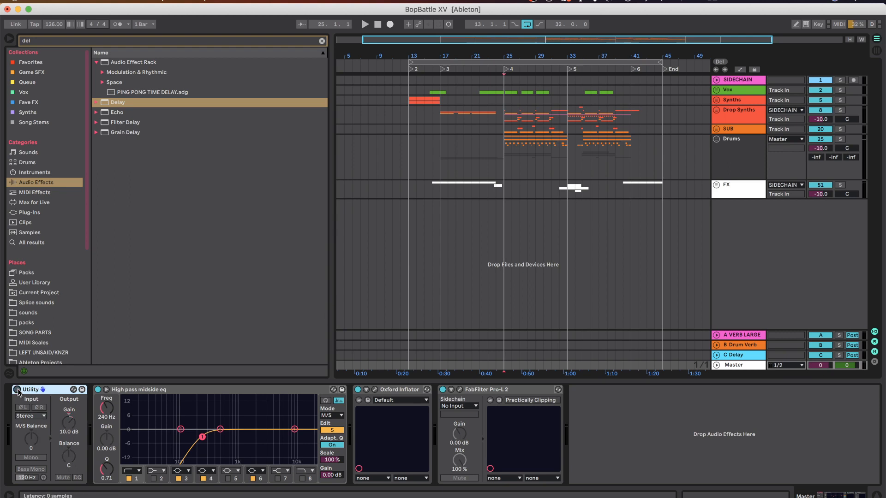
pyautogui.press('space')
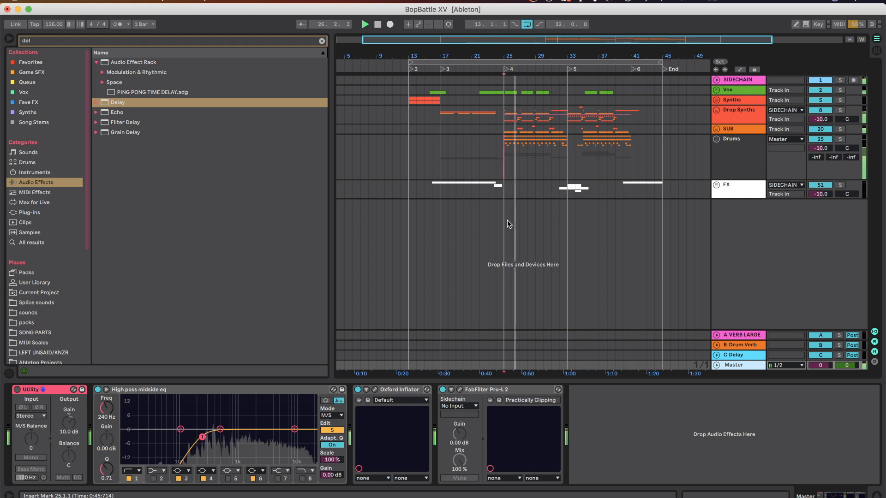
pyautogui.press('space')
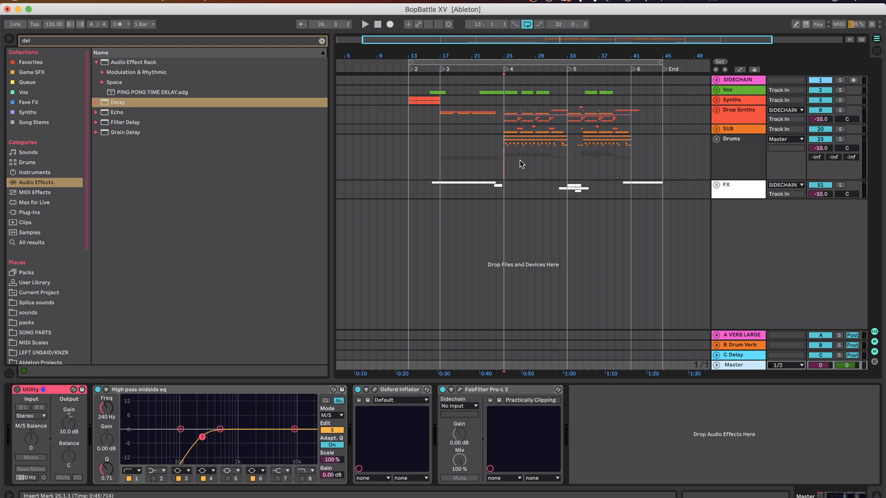
pyautogui.click(17, 389)
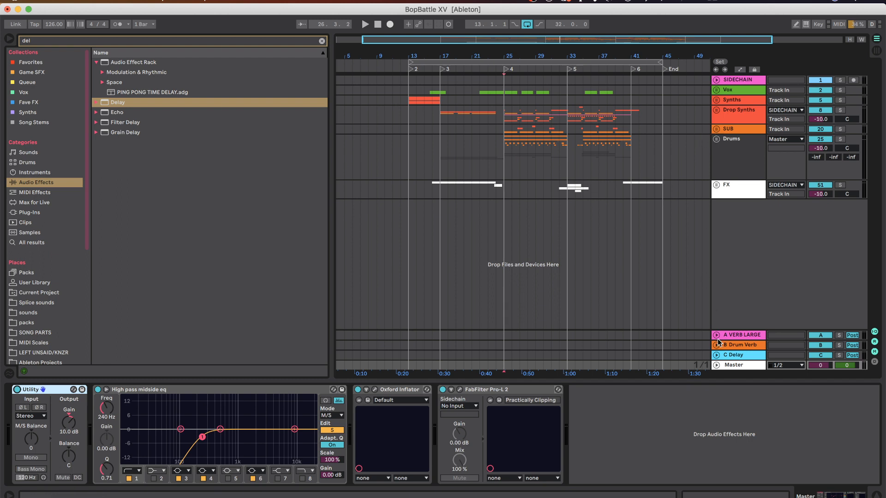
# - Unfold the Drop Synths group and its nested 13 Group to show the testagirl and Signal tracks
pyautogui.hscroll(1, 658, 223)
pyautogui.scroll(-2, 659, 223)
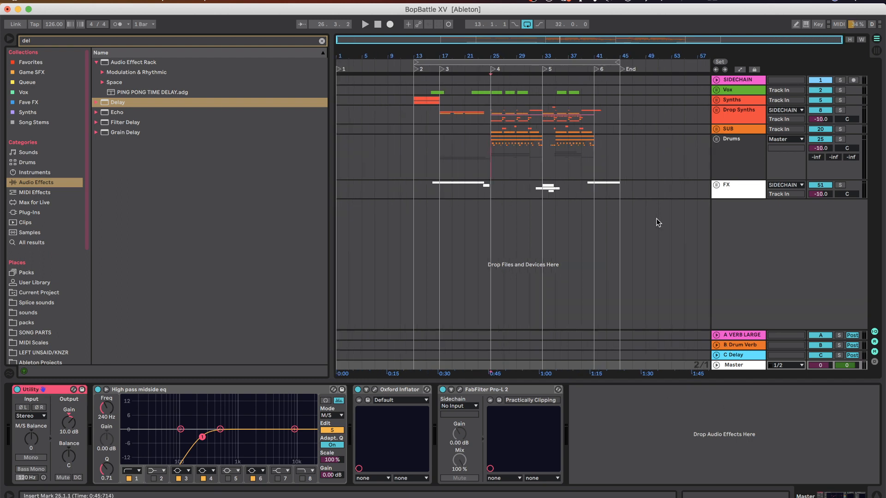
pyautogui.scroll(2, 525, 161)
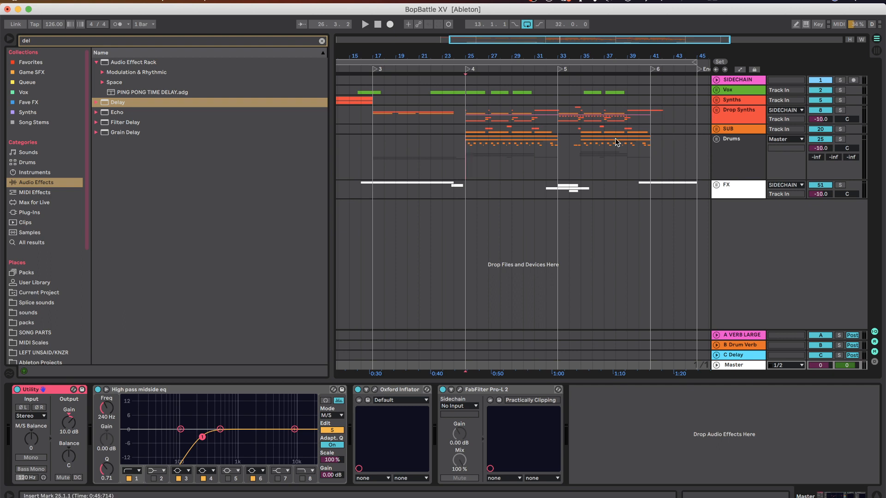
pyautogui.click(717, 110)
pyautogui.scroll(-4, 717, 112)
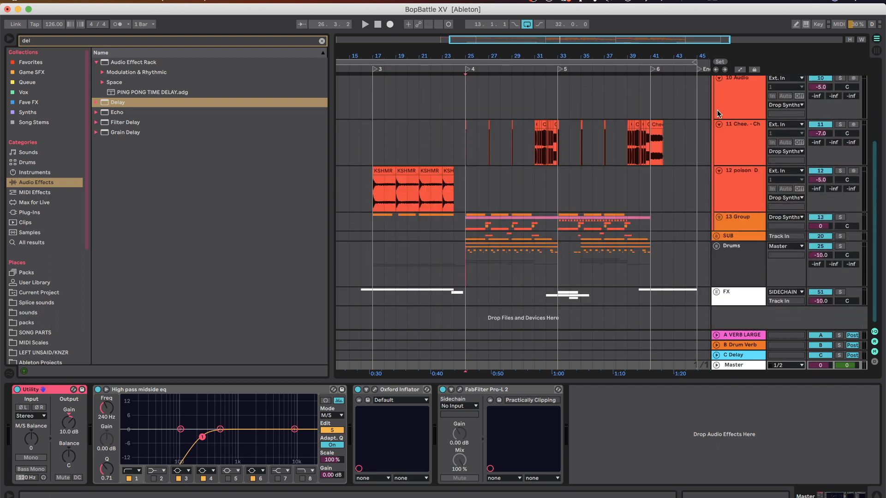
pyautogui.click(719, 217)
pyautogui.scroll(-4, 720, 217)
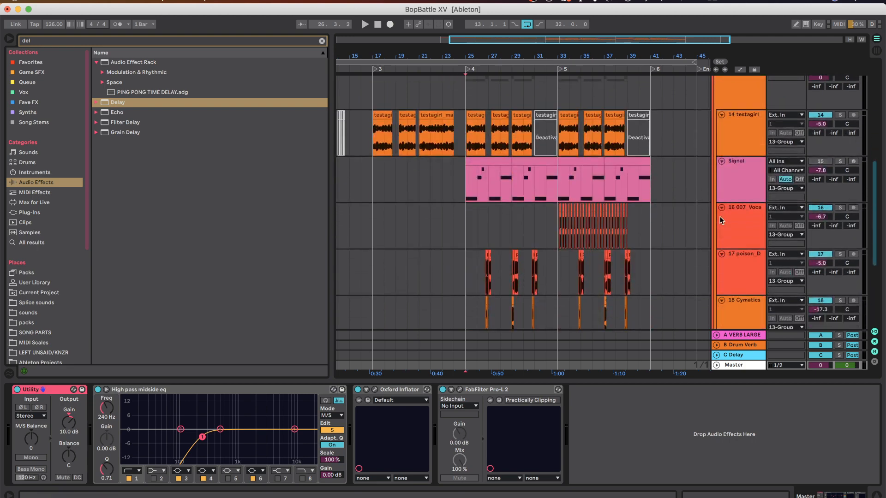
# - Show the 14 testagirl track's device chain and select its Vocoder with Signal as the carrier source
pyautogui.click(748, 126)
pyautogui.hscroll(-10, 204, 400)
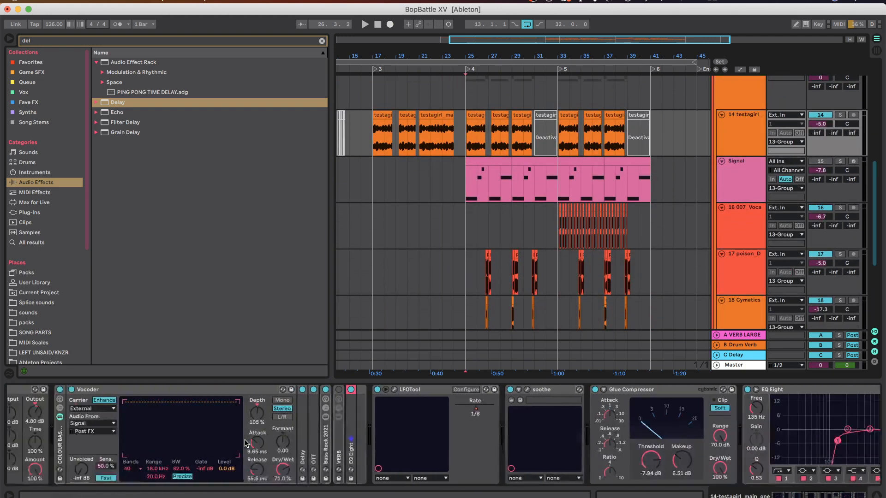
pyautogui.click(216, 390)
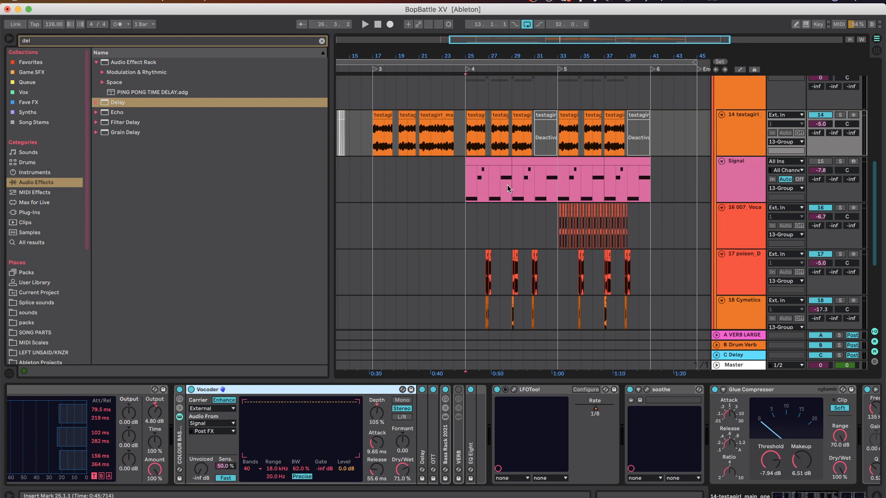
# - Solo the 14 testagirl track and play the vocoded vocal from 25.1.1, then stop playback
pyautogui.scroll(5, 494, 178)
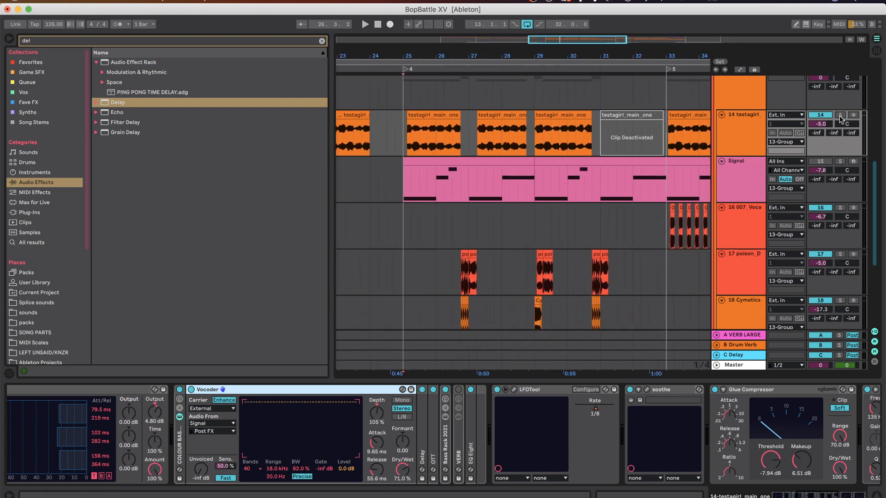
pyautogui.click(839, 115)
pyautogui.press('space')
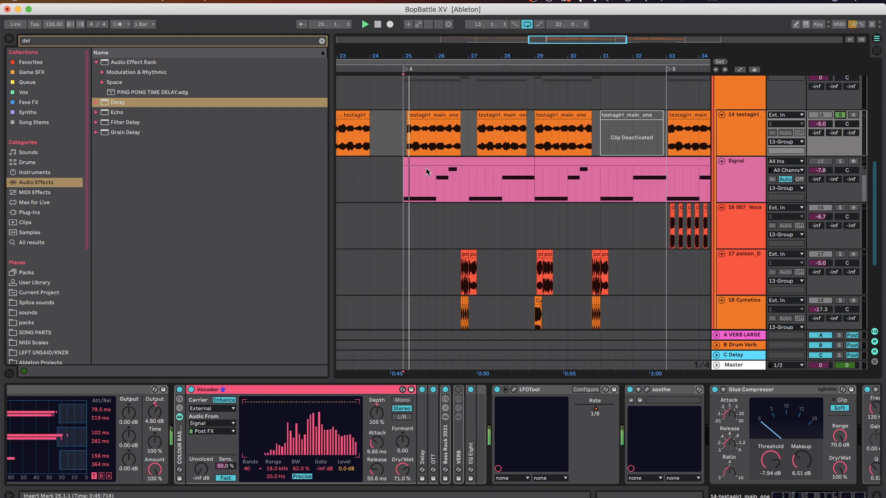
pyautogui.scroll(2, 425, 168)
pyautogui.press('space')
# - Open the first Signal MIDI clip, duplicate its opening D3 note, and raise the copy three semitones to F3
pyautogui.doubleClick(426, 168)
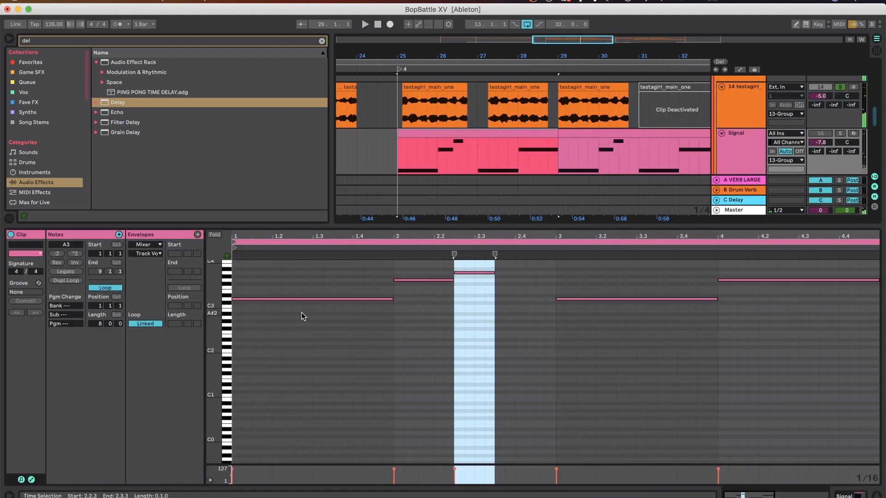
pyautogui.click(287, 299)
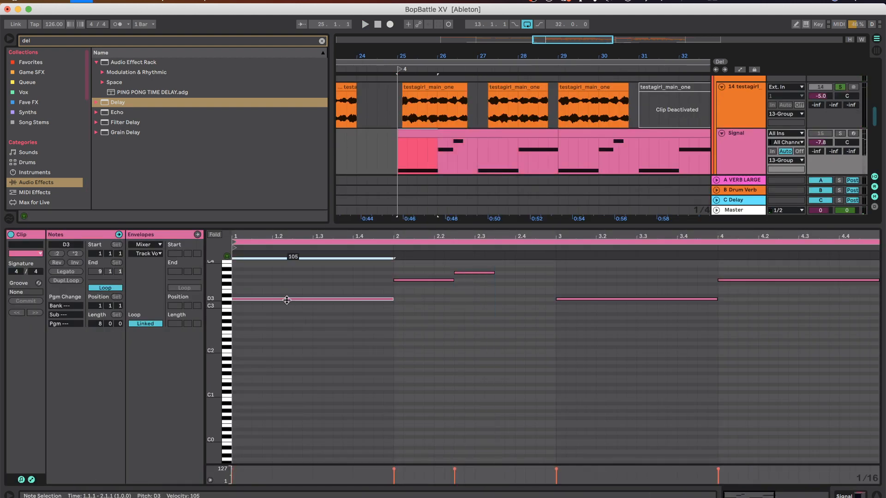
pyautogui.press('super+c')
pyautogui.press('super+v')
pyautogui.press('Up')
pyautogui.press('Up')
pyautogui.press('Up')
# - Paste another copy of the opening D3 note and raise it seven semitones to A3
pyautogui.press('super+v')
pyautogui.press('Up')
pyautogui.press('Up')
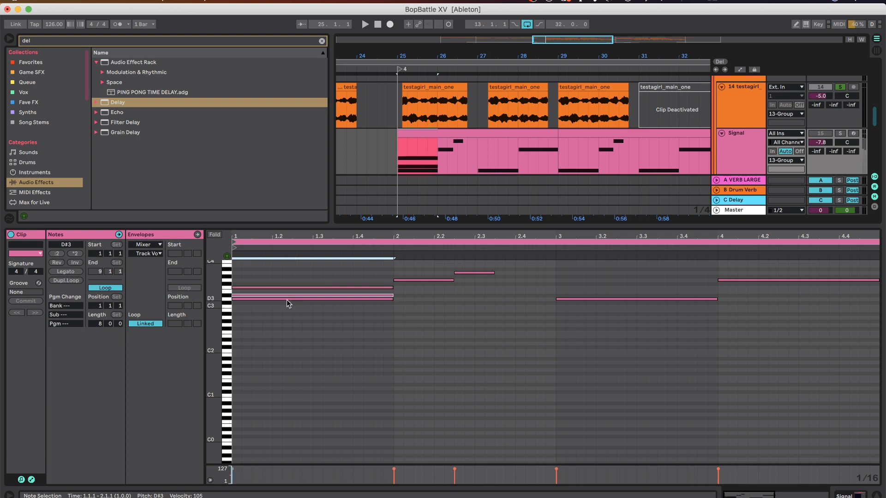
pyautogui.press('Up')
pyautogui.press('Up')
pyautogui.press('Up')
pyautogui.press('Up')
pyautogui.press('Up')
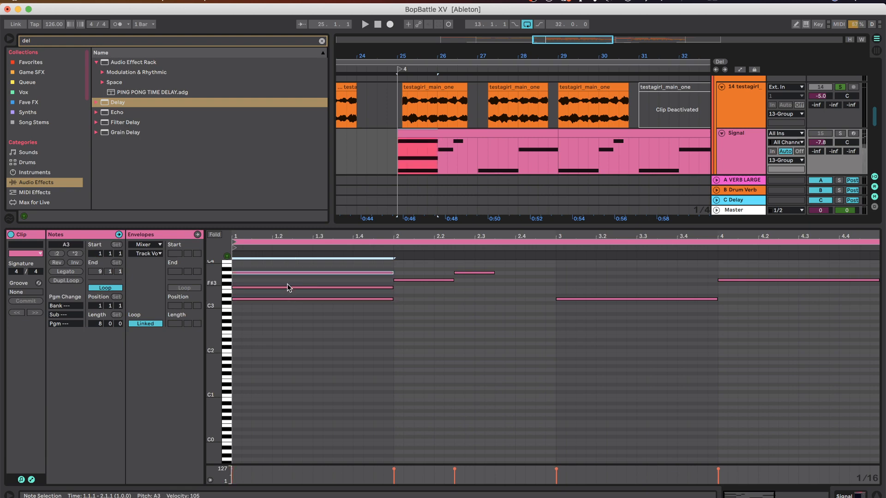
# - Raise the copied F3 note an octave to F4 in the Signal clip and play the vocoded chord
pyautogui.press('Up')
pyautogui.press('Up')
pyautogui.press('Up')
pyautogui.press('Up')
pyautogui.press('Up')
pyautogui.press('Up')
pyautogui.press('Up')
pyautogui.press('Up')
pyautogui.press('space')
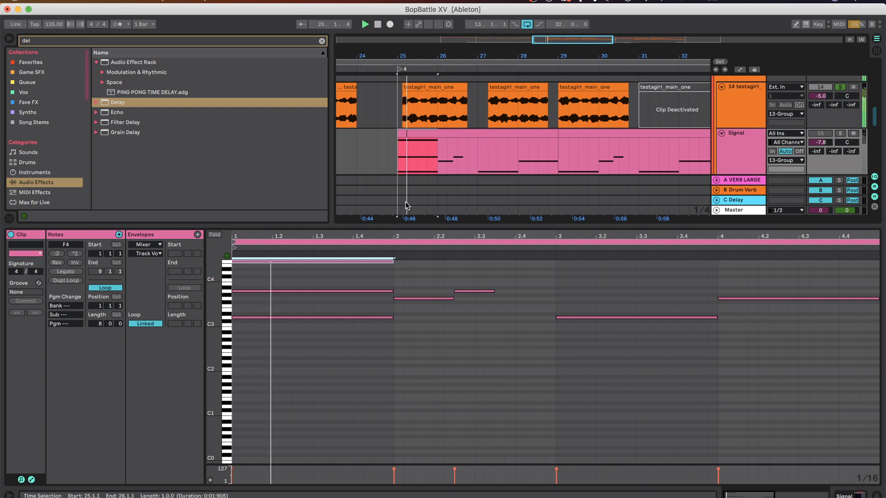
pyautogui.scroll(3, 383, 297)
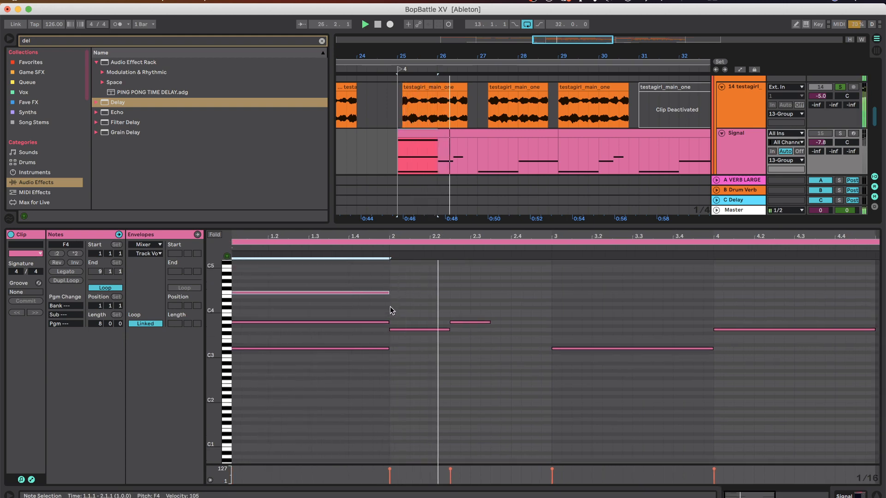
# - Raise the A3 and F4 notes together by one octave to A4 and F5, and audition the new voicing
pyautogui.keyDown('shift'); pyautogui.click(386, 322); pyautogui.keyUp('shift')
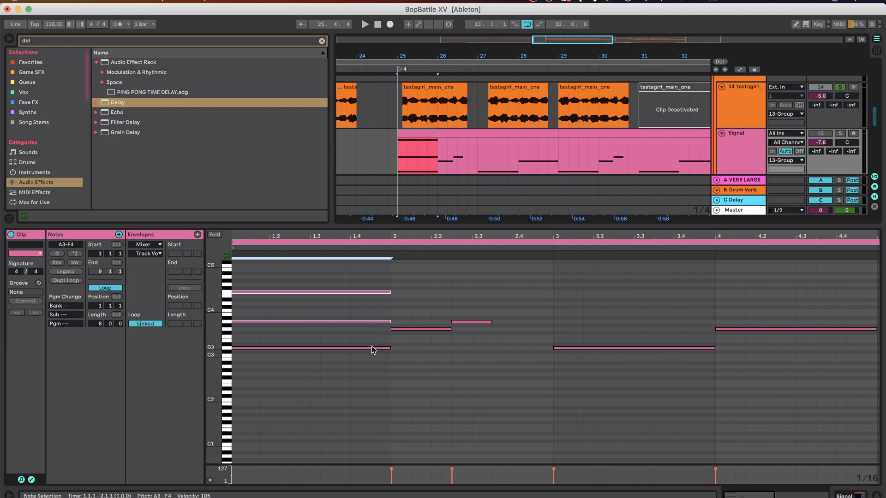
pyautogui.hotkey('shift', 'Up')
pyautogui.press('space')
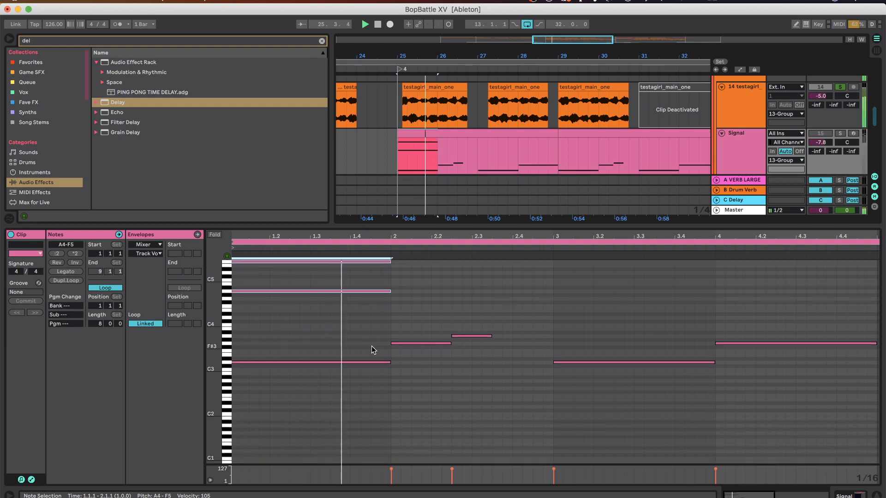
pyautogui.scroll(1, 375, 291)
pyautogui.press('space')
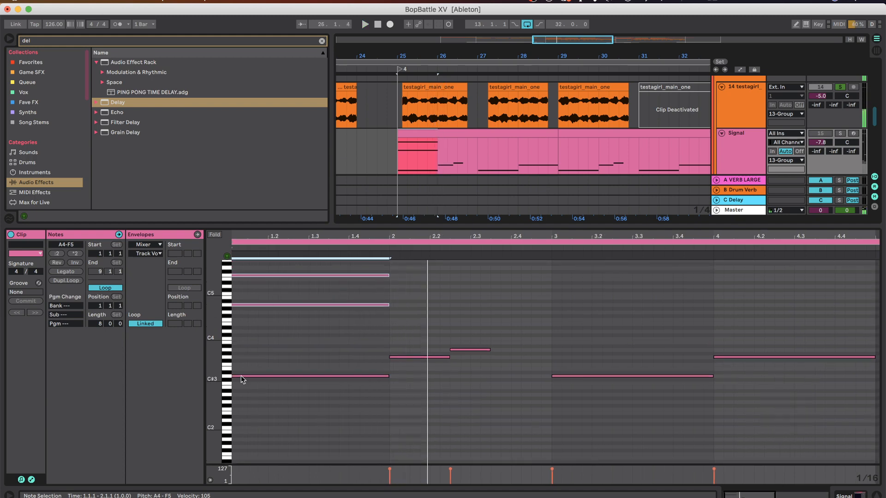
# - Draw a one-bar note at the start of the Signal clip, raise it two octaves to C5, and audition the chord
pyautogui.doubleClick(235, 383)
pyautogui.moveTo(238, 383); pyautogui.dragTo(391, 406)
pyautogui.hotkey('shift', 'Up')
pyautogui.hotkey('shift', 'Up')
pyautogui.press('space')
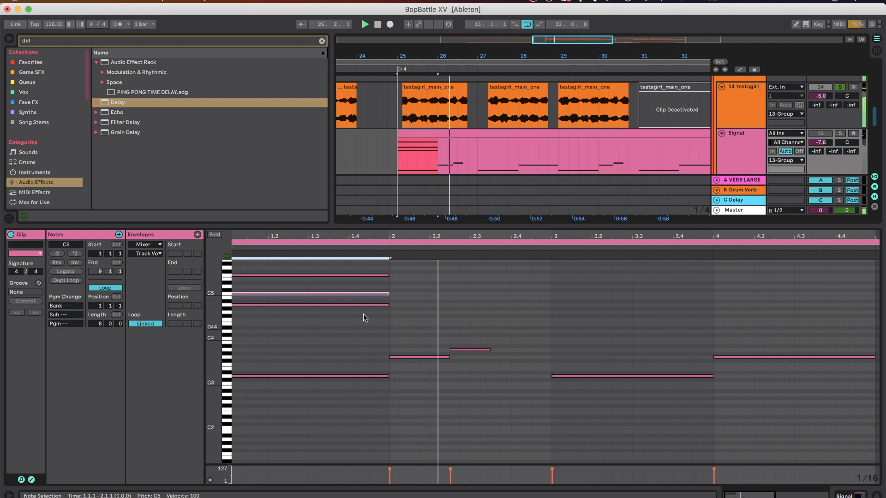
pyautogui.press('space')
# - Delete the added chord notes above the opening D3 in the Signal clip and hide the clip view
pyautogui.moveTo(364, 314); pyautogui.dragTo(367, 270)
pyautogui.press('Delete')
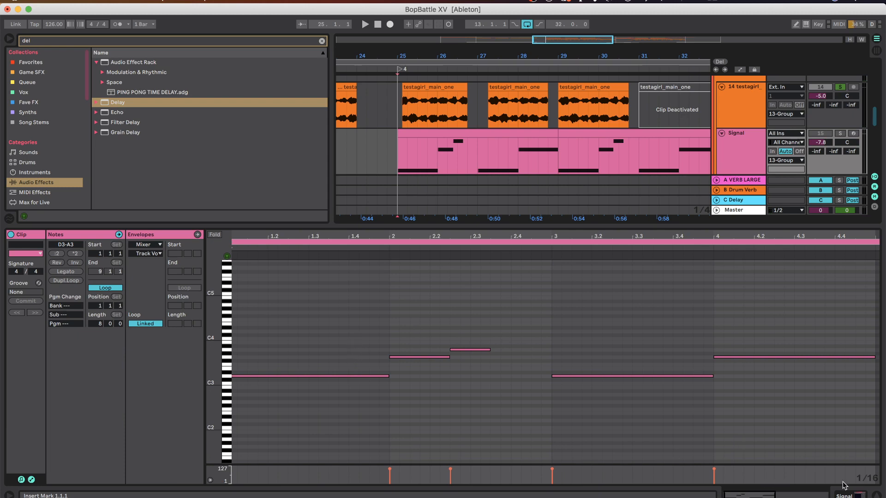
pyautogui.click(876, 495)
pyautogui.scroll(-3, 570, 240)
pyautogui.scroll(1, 570, 240)
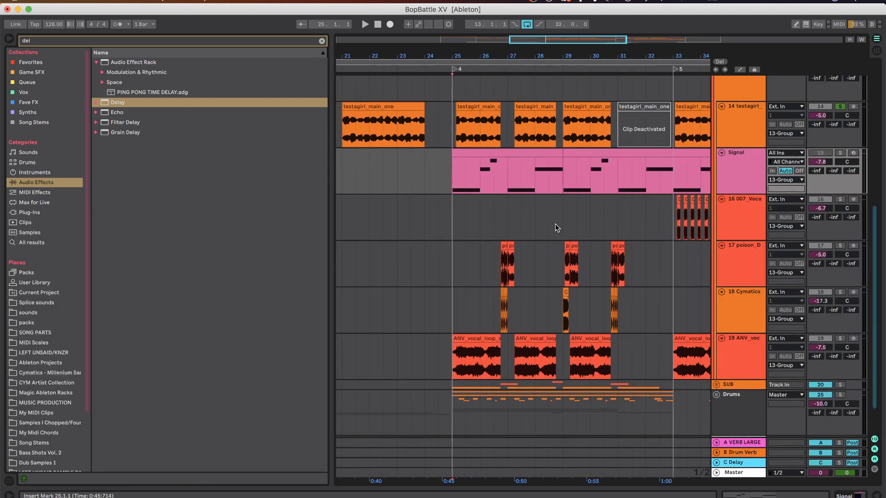
# - Show the 14 testagirl track's device chain and select its vocal clip at bar 25
pyautogui.scroll(2, 535, 209)
pyautogui.scroll(-2, 571, 196)
pyautogui.doubleClick(735, 117)
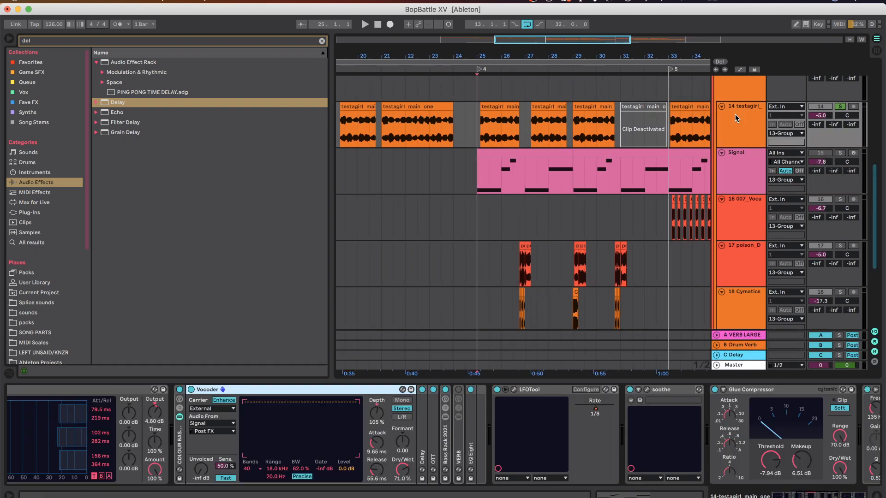
pyautogui.click(490, 110)
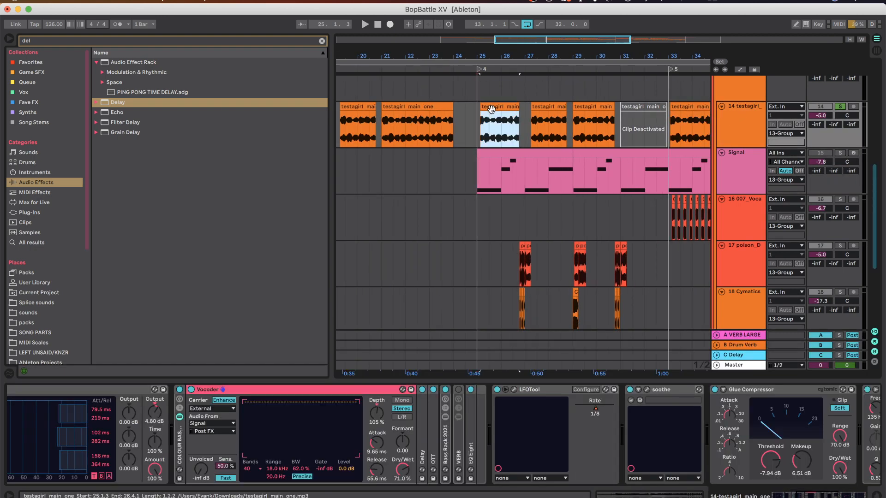
pyautogui.click(524, 161)
pyautogui.click(503, 110)
# - Review the 14 testagirl chain from EQ Eight and Multiband Compression through Vocoder, LFOTool, soothe and Glue Compressor, then hide it
pyautogui.hscroll(-5, 300, 428)
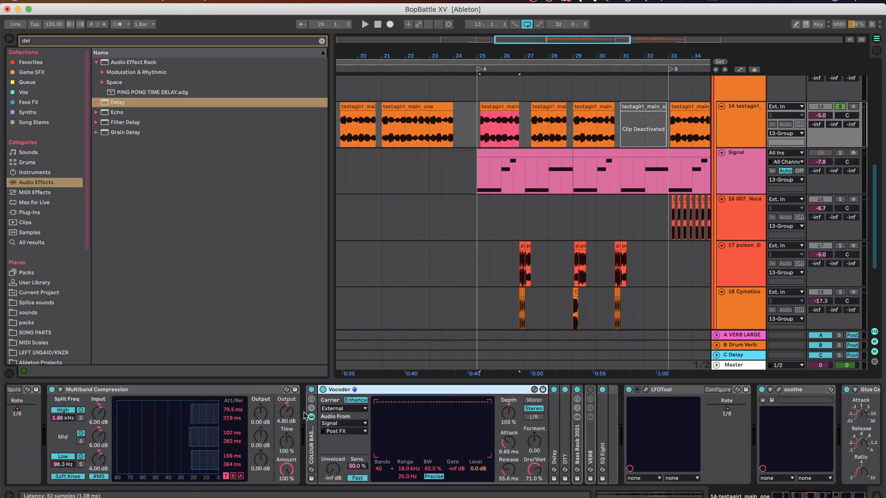
pyautogui.hscroll(-6, 300, 428)
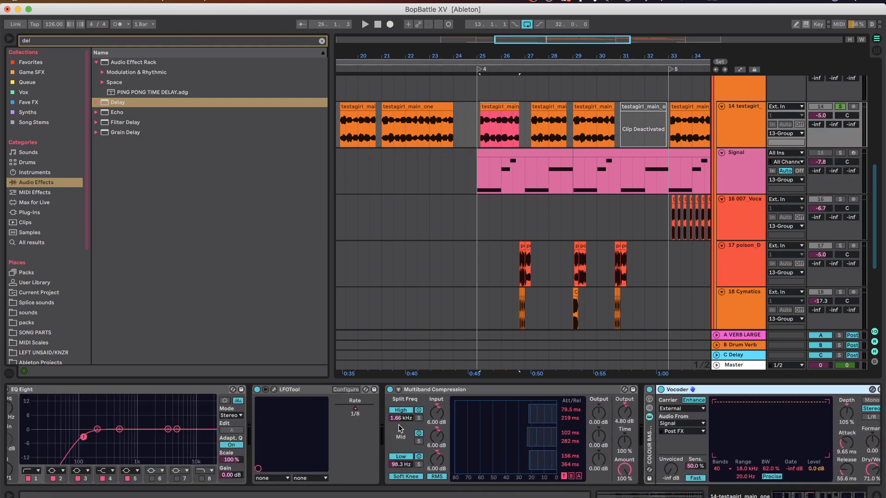
pyautogui.hscroll(5, 400, 428)
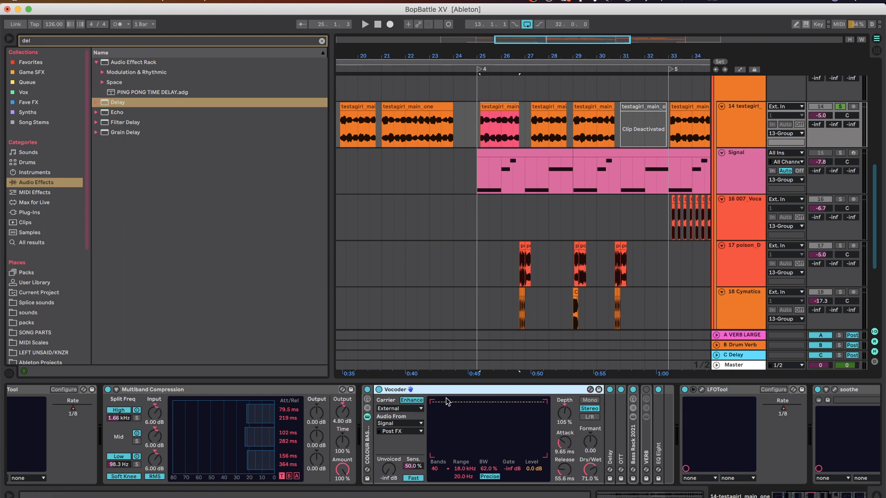
pyautogui.hscroll(3, 452, 398)
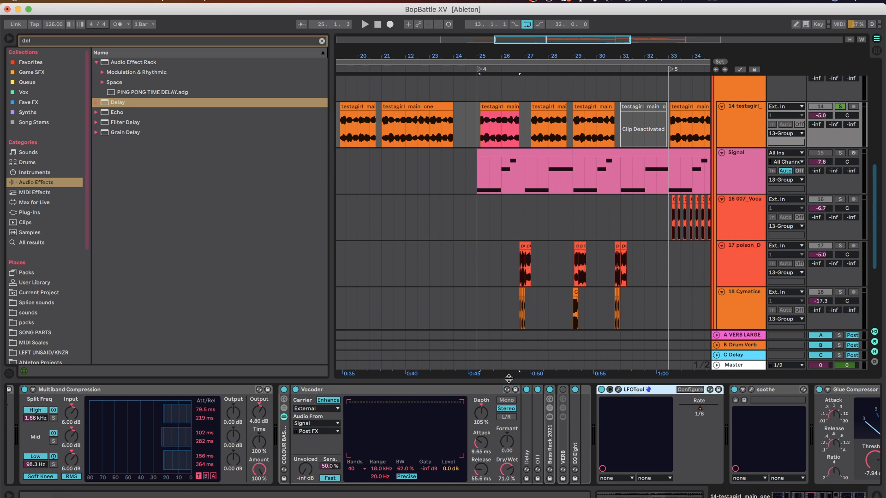
pyautogui.hscroll(8, 611, 407)
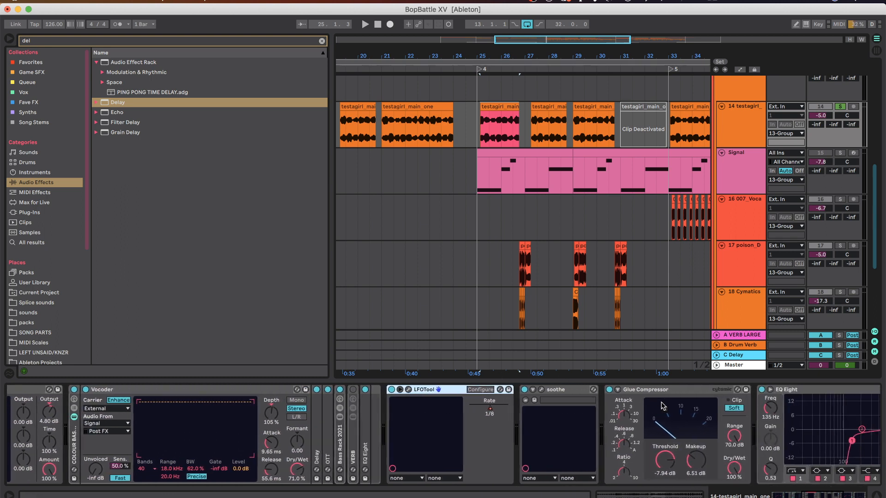
pyautogui.hscroll(-6, 645, 396)
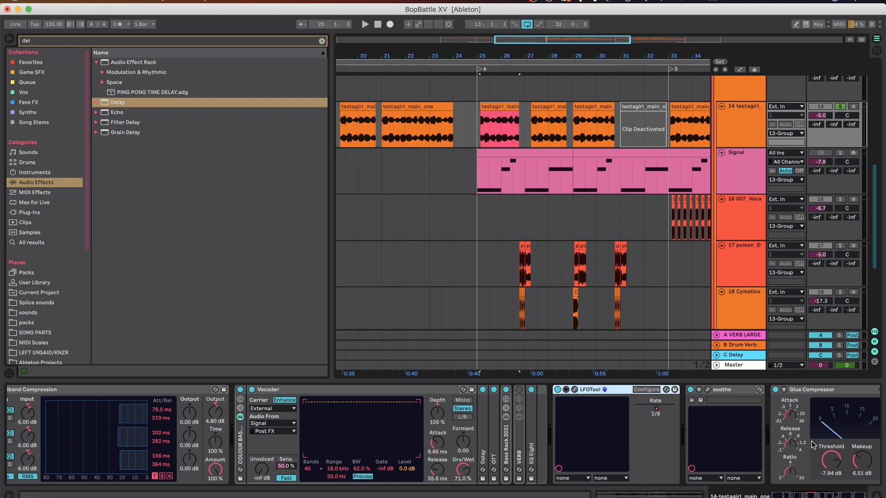
pyautogui.hscroll(20, 813, 445)
pyautogui.click(878, 496)
# - Turn off solo on the 14 testagirl track and collapse the 13 Group and Drop Synths groups
pyautogui.scroll(2, 782, 159)
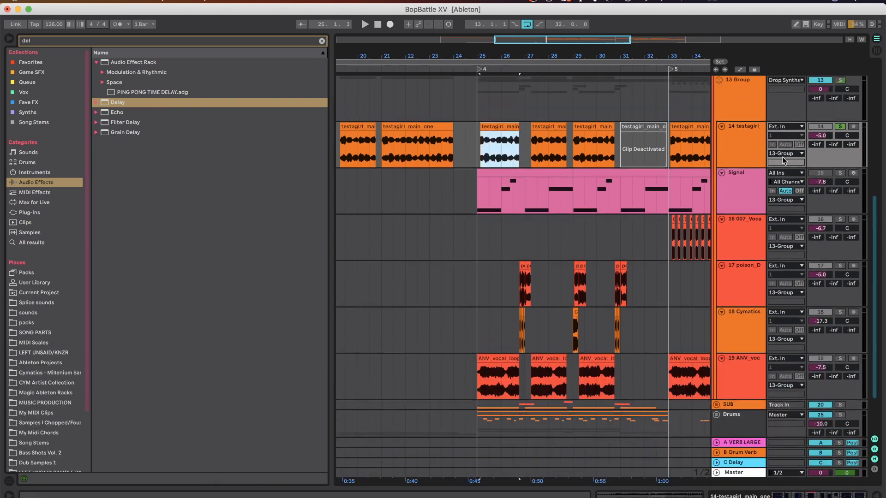
pyautogui.click(840, 149)
pyautogui.click(720, 101)
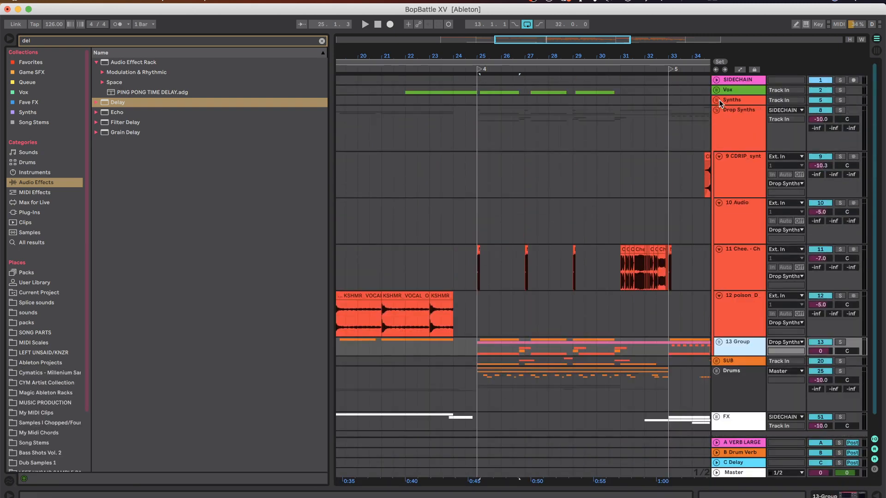
pyautogui.click(717, 110)
pyautogui.scroll(-5, 613, 132)
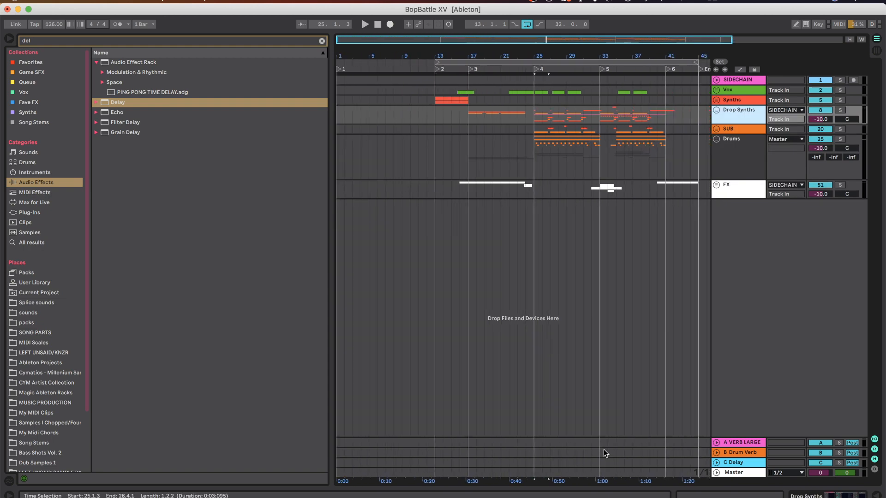
pyautogui.click(744, 497)
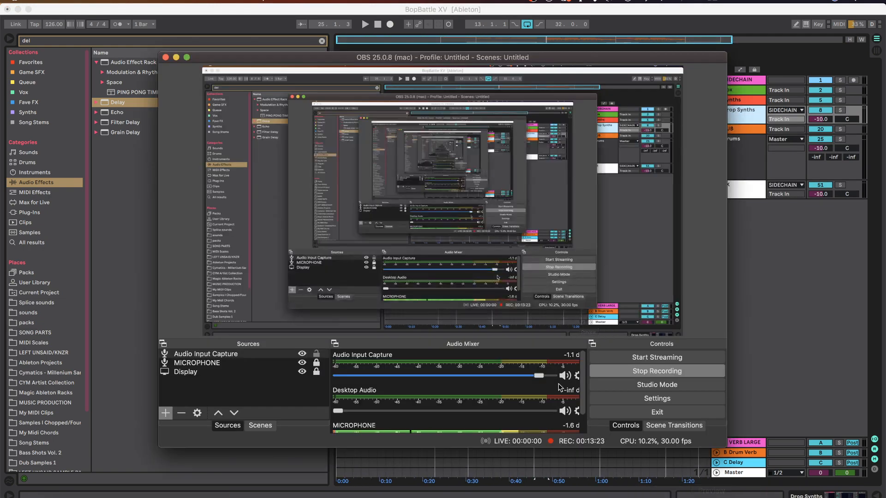